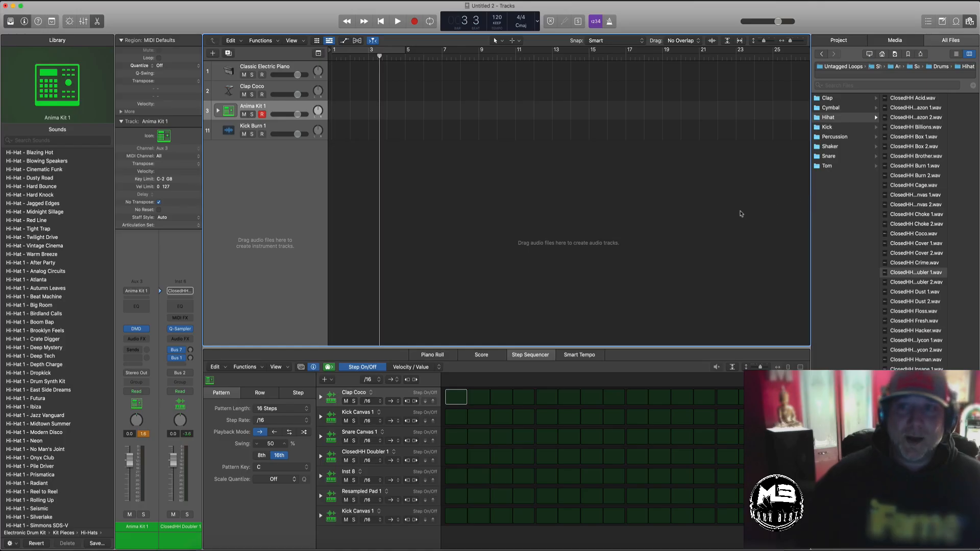
# Step: Move the Anima Kit 1 track to the top of the track list and set the playhead to bar 1
pyautogui.moveTo(298, 107); pyautogui.dragTo(299, 69)
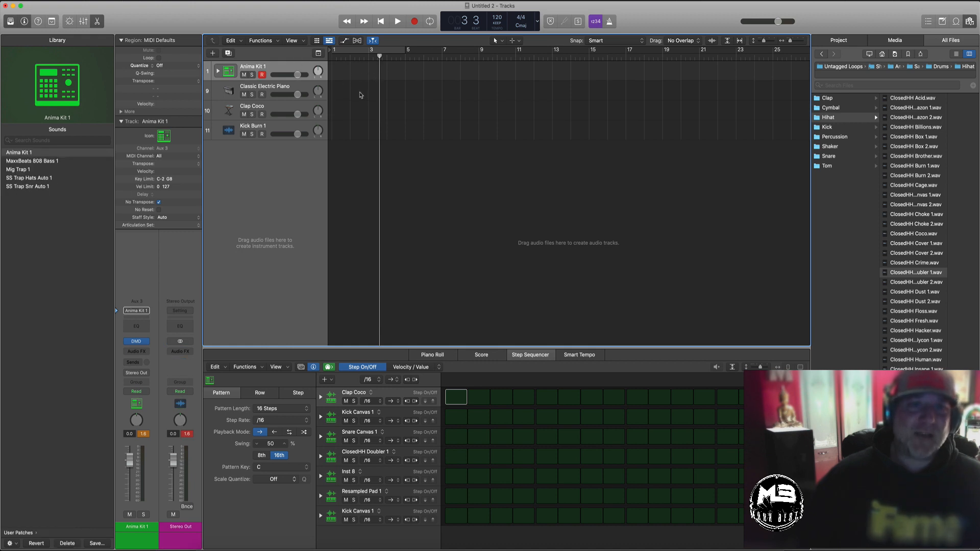
pyautogui.hscroll(-2, 360, 95)
pyautogui.moveTo(379, 56); pyautogui.dragTo(331, 56)
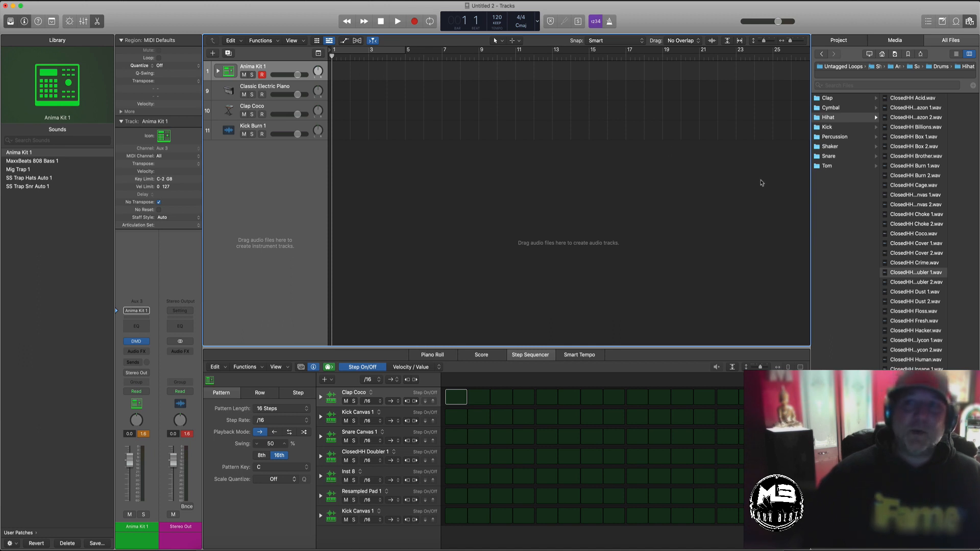
# Step: Hide the file browser and the Step Sequencer editor to leave the tracks area clear
pyautogui.press('f')
pyautogui.press('f')
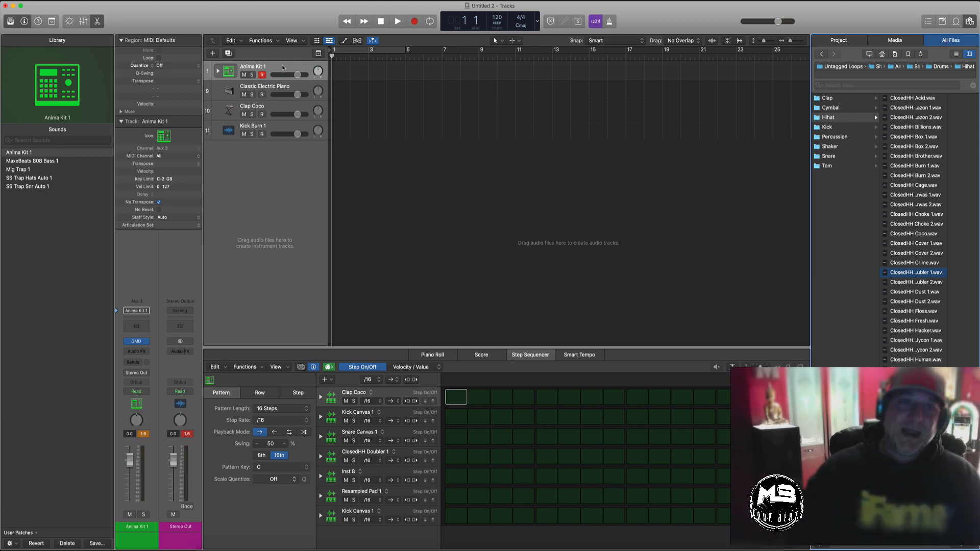
pyautogui.press('f')
pyautogui.press('f')
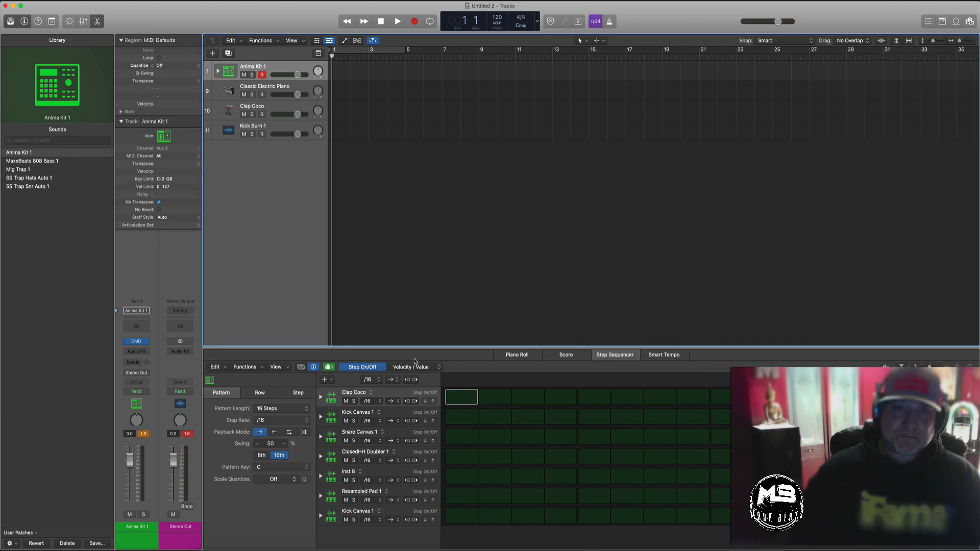
pyautogui.press('n')
pyautogui.press('n')
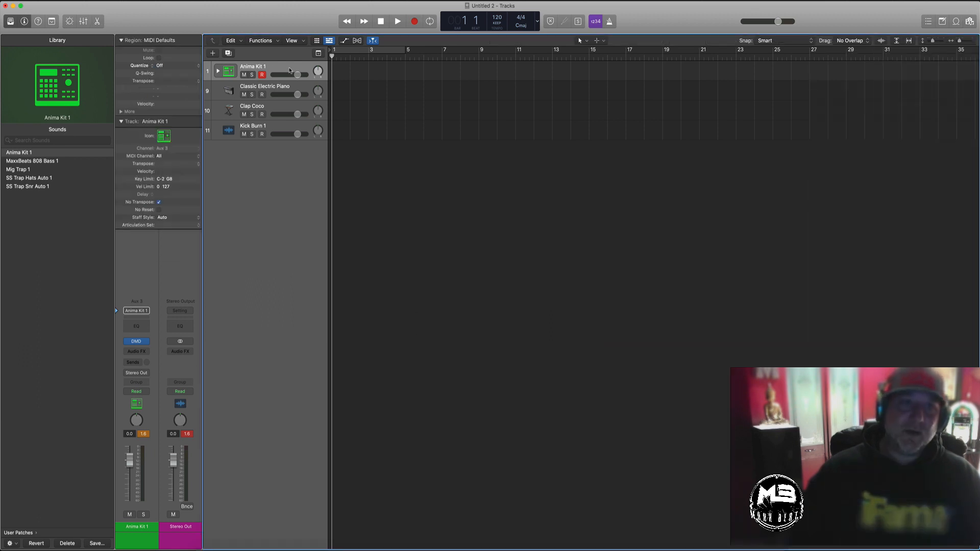
# Step: Delete the Classic Electric Piano, Clap Coco and Kick Burn 1 tracks
pyautogui.click(285, 84)
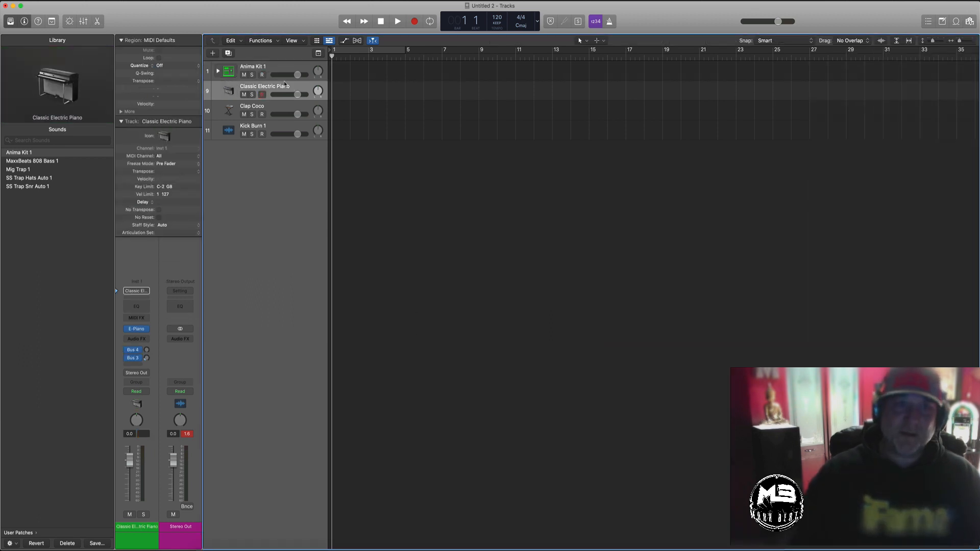
pyautogui.press('super+BackSpace')
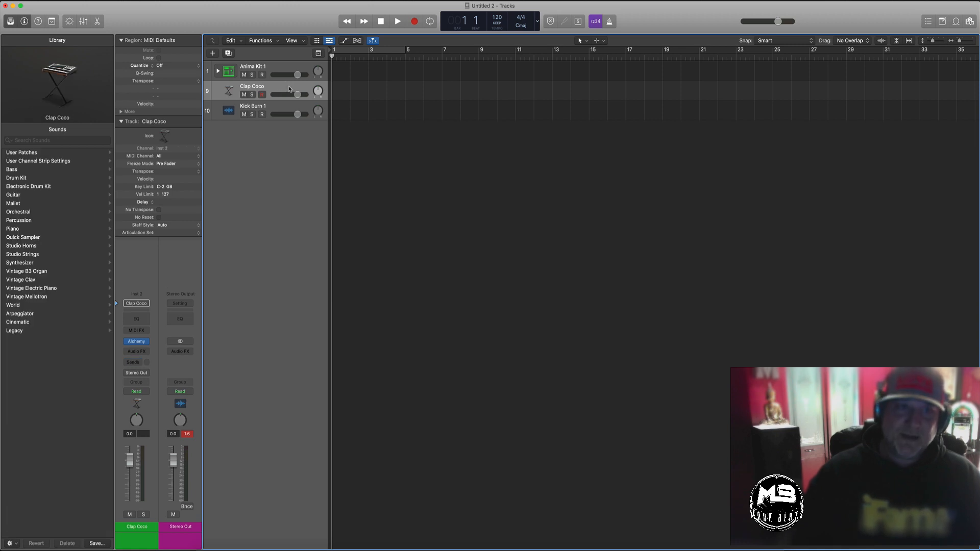
pyautogui.press('super+BackSpace')
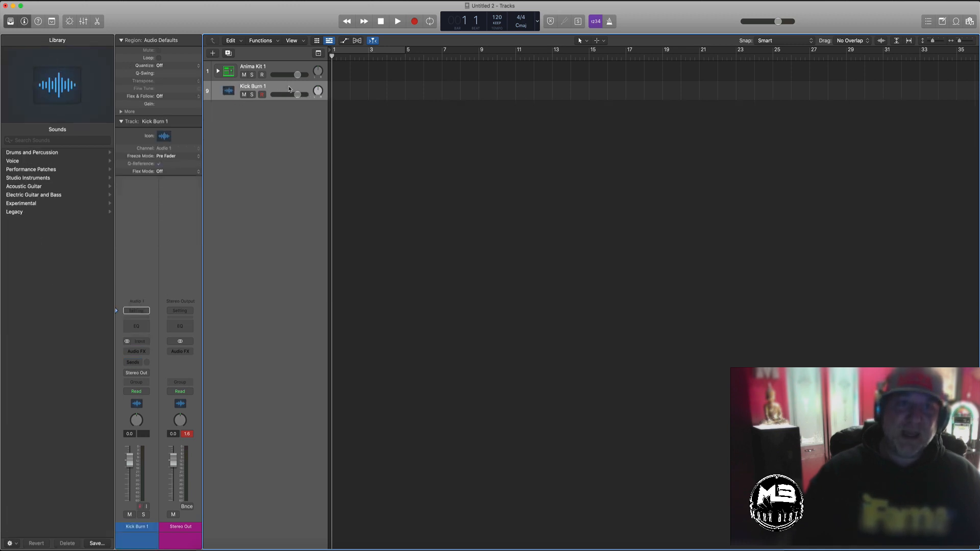
pyautogui.press('super+BackSpace')
# Step: Enlarge the Anima Kit 1 track's height and lower its volume to -2.0 dB
pyautogui.moveTo(290, 80); pyautogui.dragTo(289, 125)
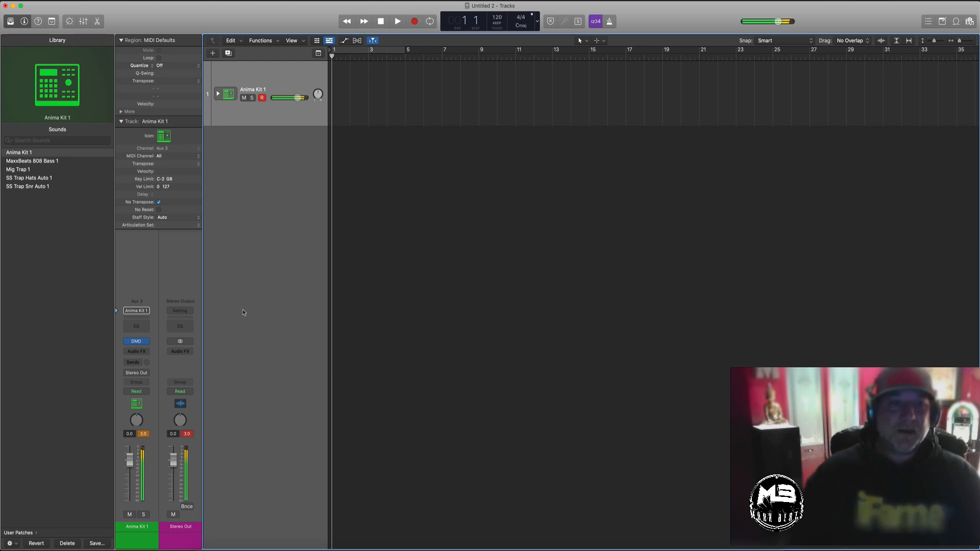
pyautogui.moveTo(130, 459); pyautogui.dragTo(129, 464)
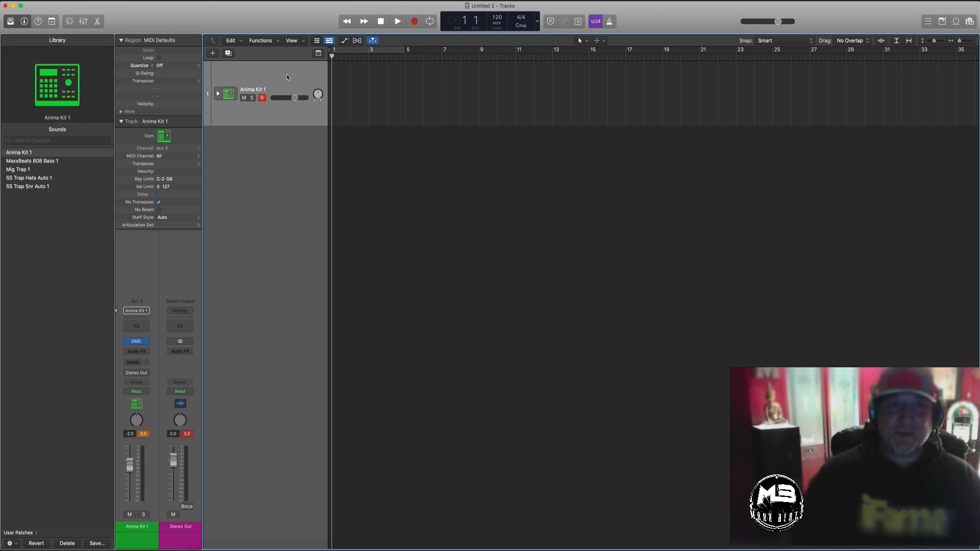
# Step: Delete the Anima Kit 1 track and create one software instrument track with the default patch
pyautogui.press('super+BackSpace')
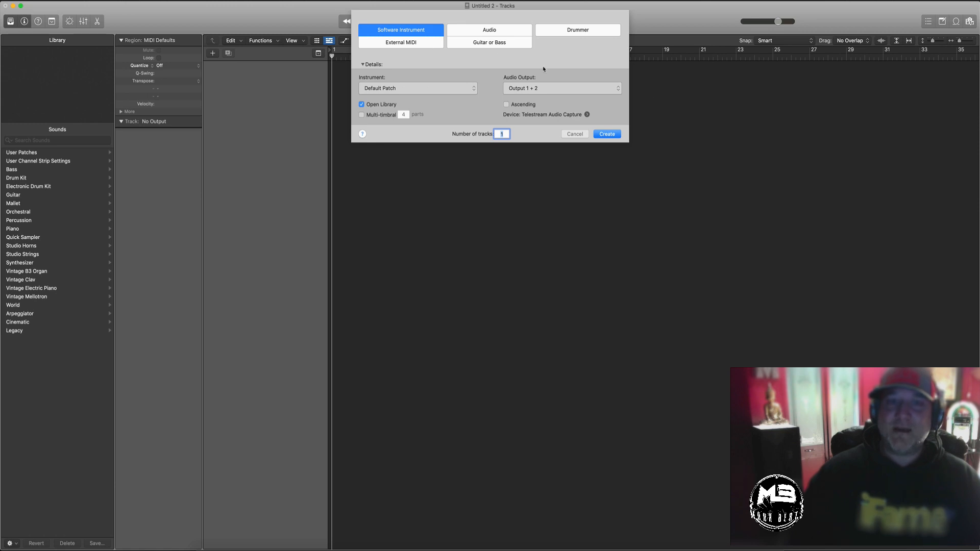
pyautogui.click(607, 133)
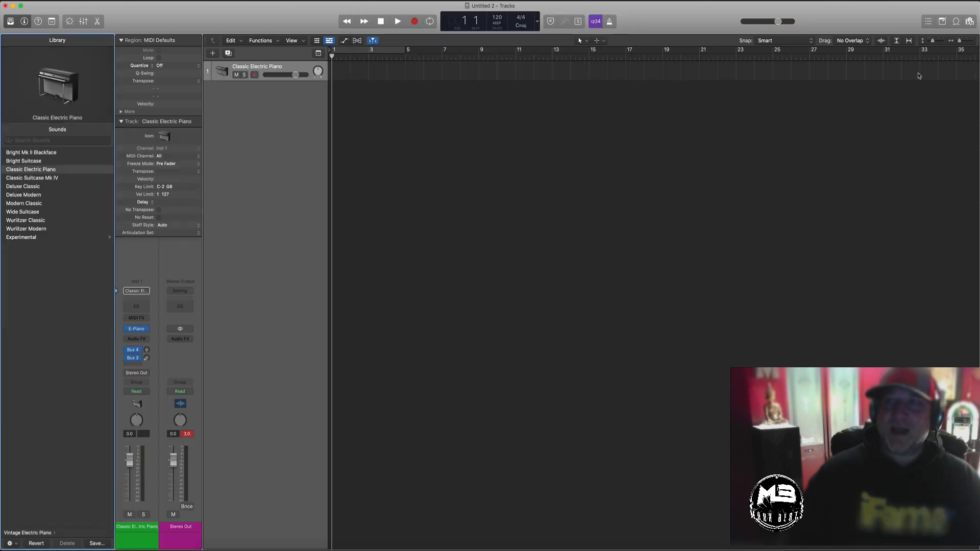
# Step: Audition samples from the Kick folder and create a Drum Machine Designer track from Kick Canvas 2.wav
pyautogui.press('f')
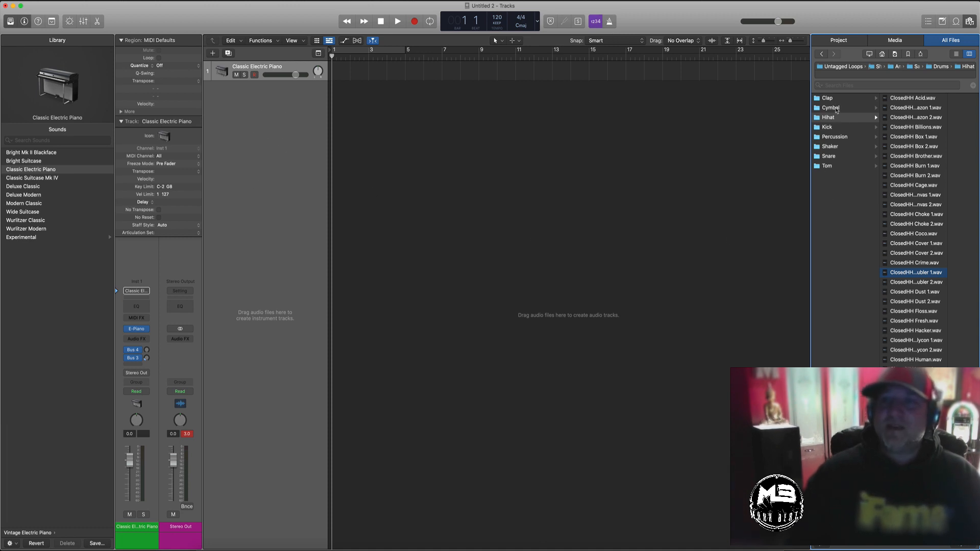
pyautogui.click(836, 119)
pyautogui.click(834, 127)
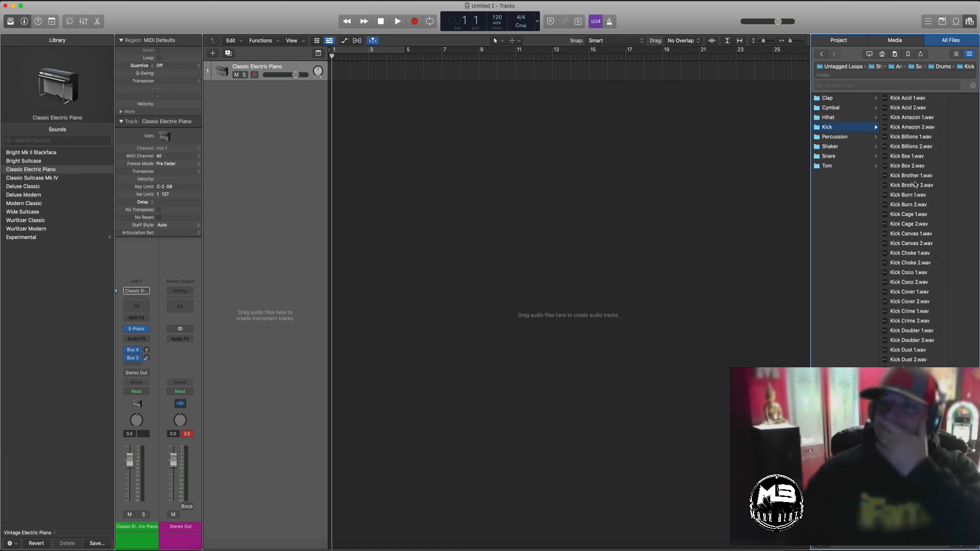
pyautogui.click(914, 183)
pyautogui.click(911, 176)
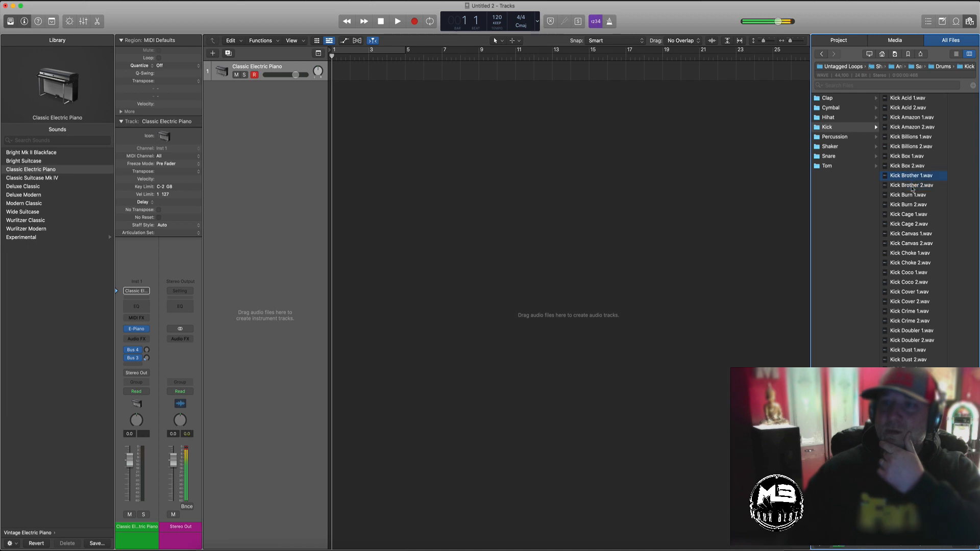
pyautogui.click(912, 214)
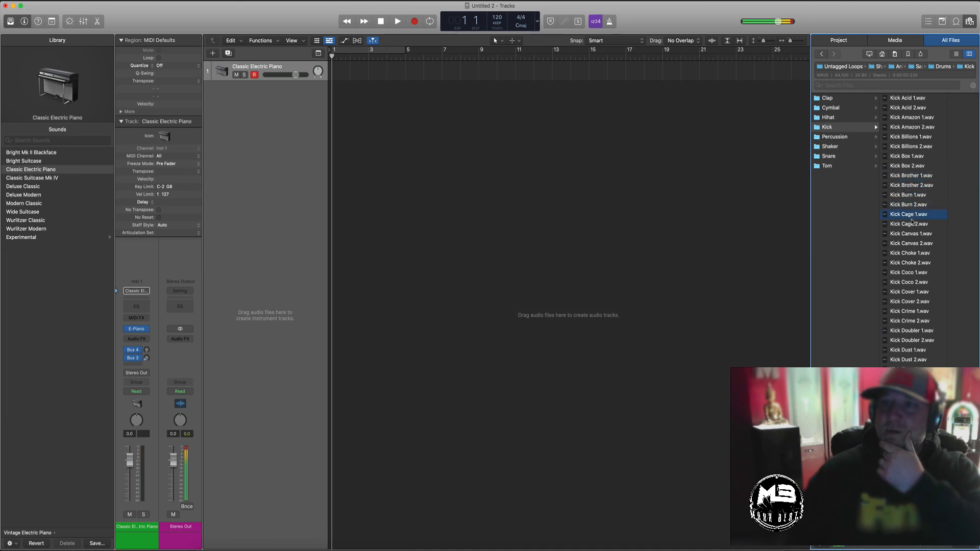
pyautogui.click(911, 217)
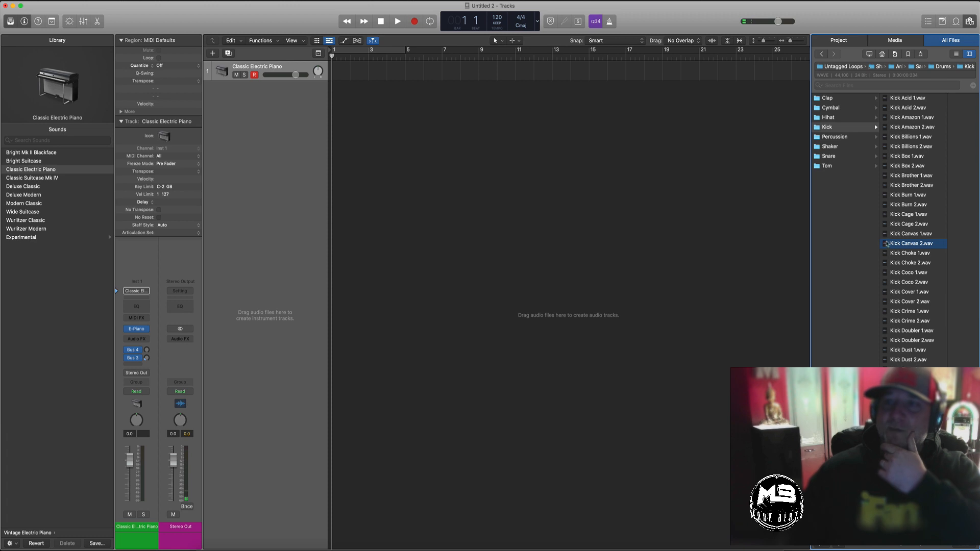
pyautogui.moveTo(899, 243); pyautogui.dragTo(269, 122)
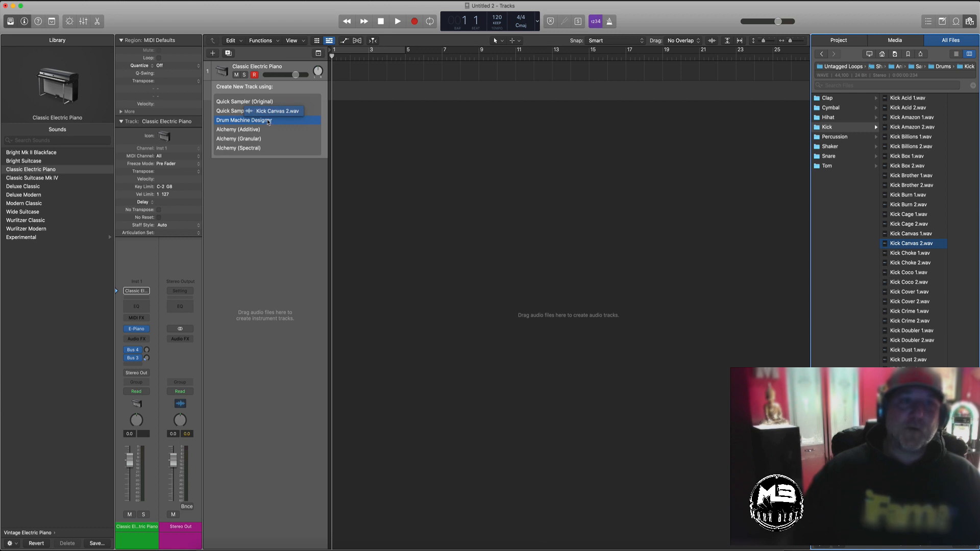
pyautogui.moveTo(268, 121); pyautogui.dragTo(268, 121)
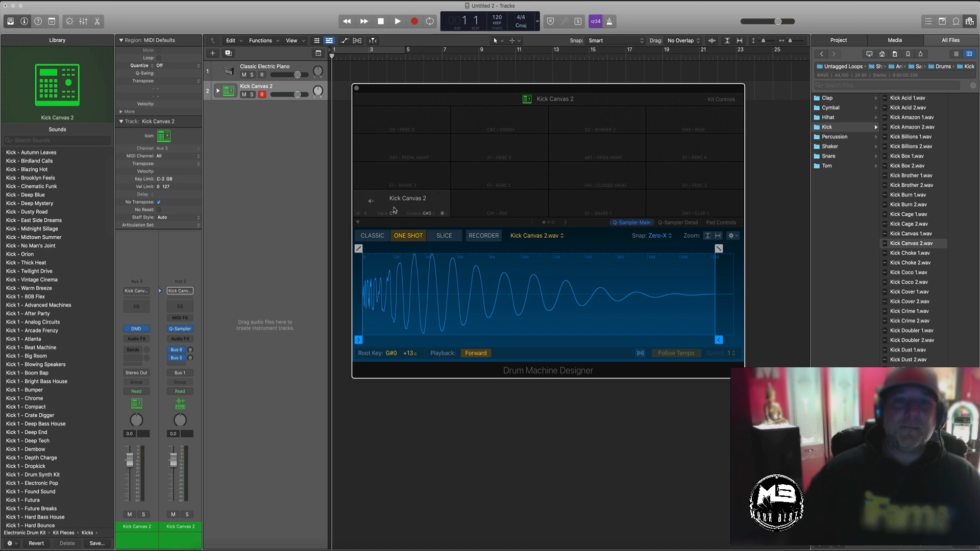
# Step: Play the Kick Canvas 2 pad repeatedly to audition the kick sound
pyautogui.click(371, 201)
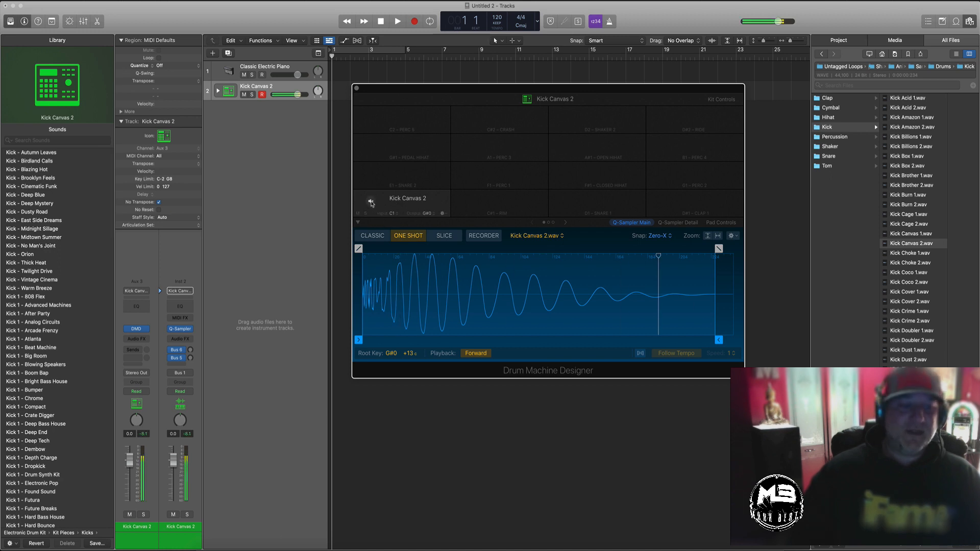
pyautogui.click(371, 202)
pyautogui.click(371, 201)
pyautogui.click(371, 201)
pyautogui.click(371, 201)
pyautogui.click(370, 202)
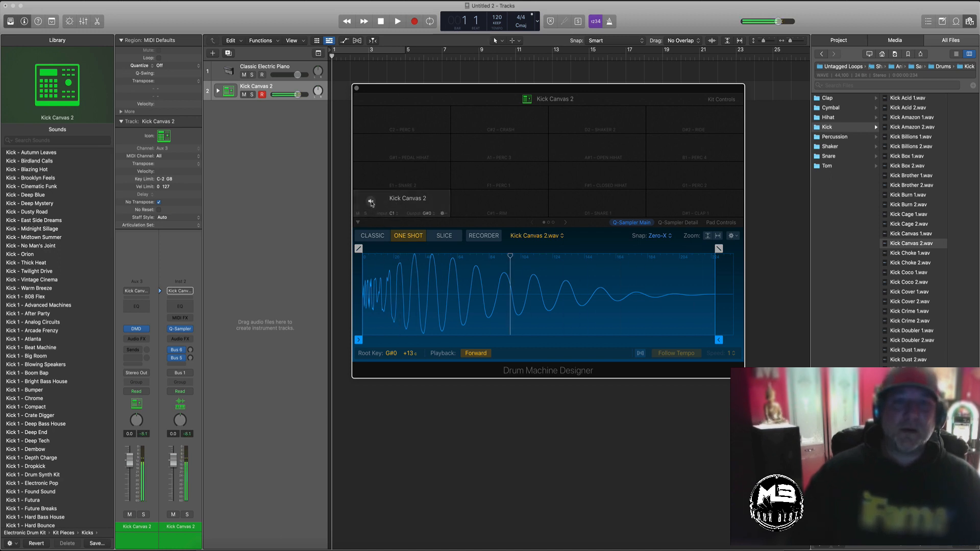
pyautogui.click(371, 202)
pyautogui.click(371, 201)
pyautogui.click(371, 202)
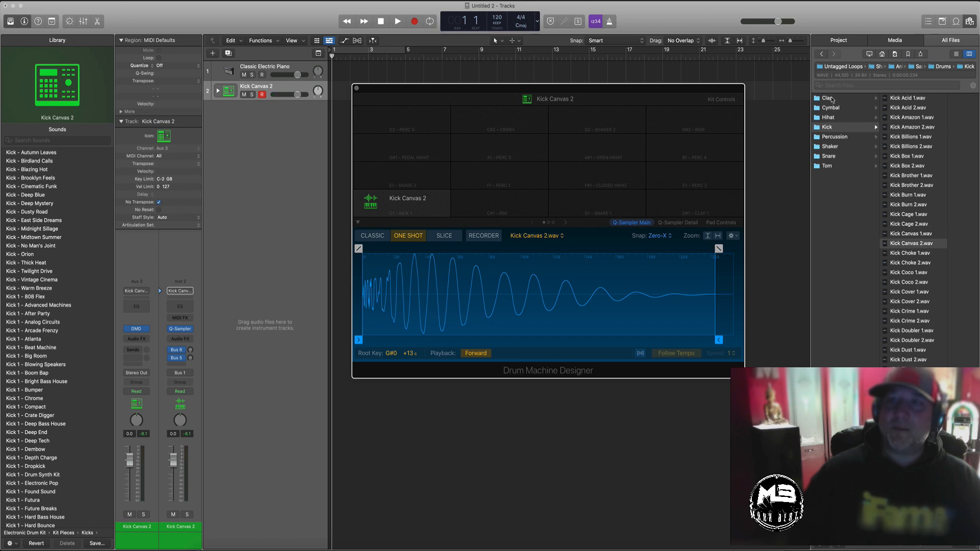
# Step: Load Clap Coco.wav from the Clap folder onto the kit's D#1 clap pad and audition it
pyautogui.click(827, 98)
pyautogui.click(910, 146)
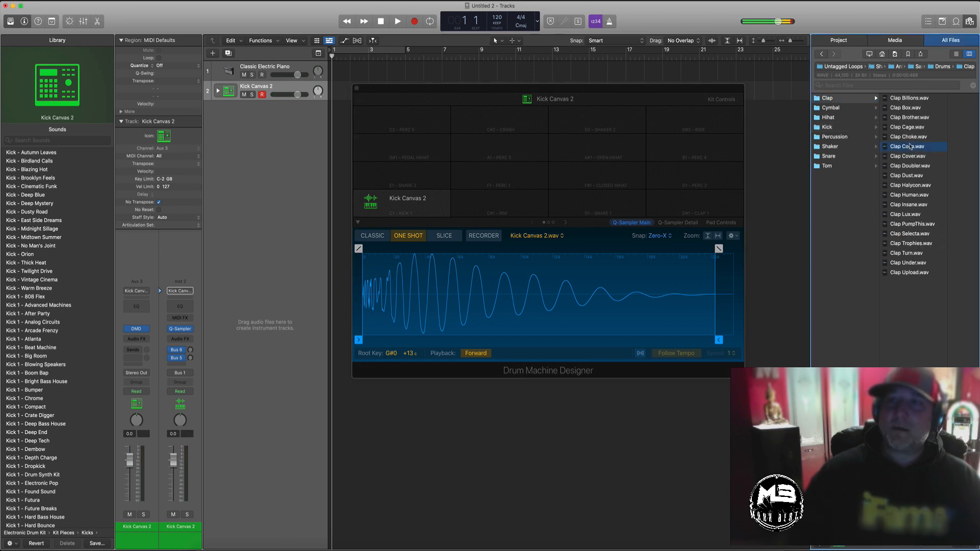
pyautogui.moveTo(887, 148); pyautogui.dragTo(717, 198)
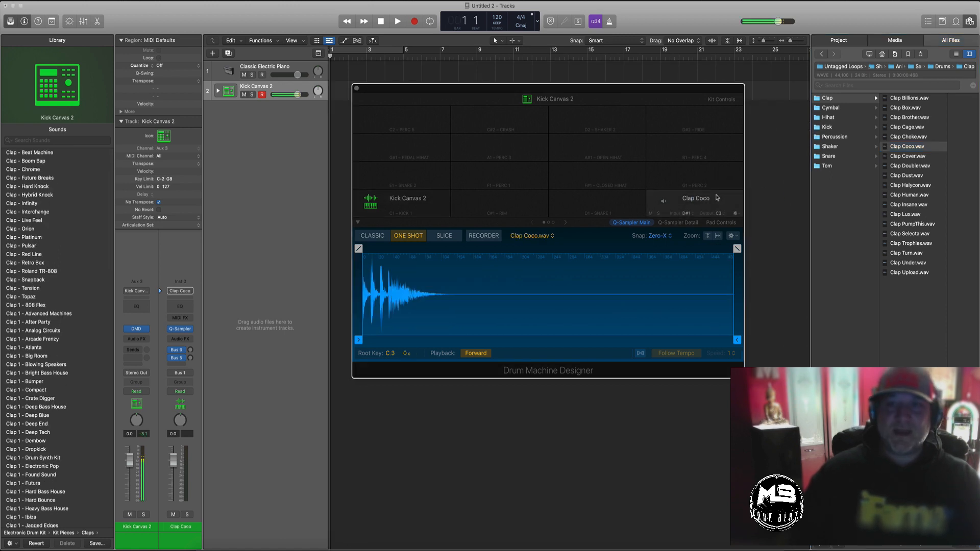
pyautogui.click(717, 197)
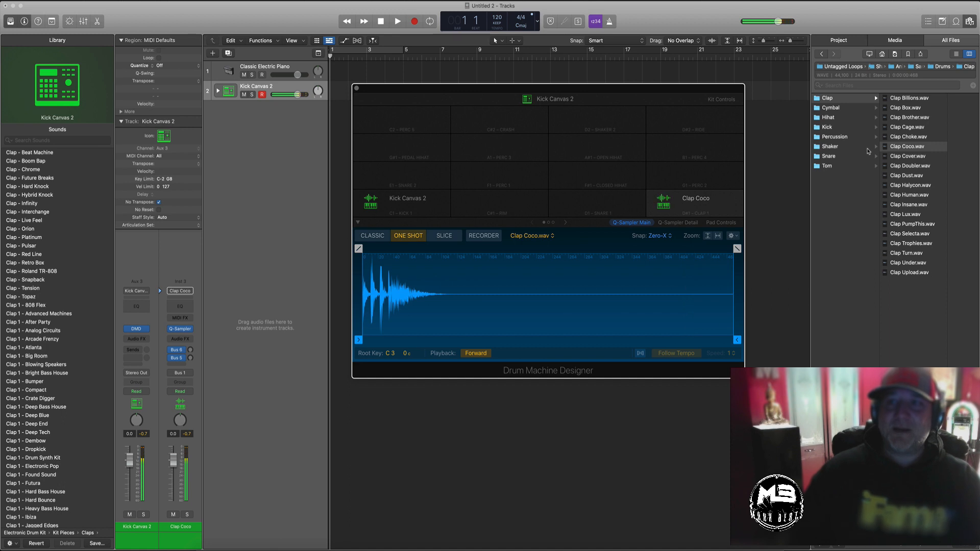
# Step: Open the Hihat sample folder, then reopen the Kick Canvas 2 kit's Drum Machine Designer and move its window away from the file browser
pyautogui.click(834, 120)
pyautogui.click(835, 121)
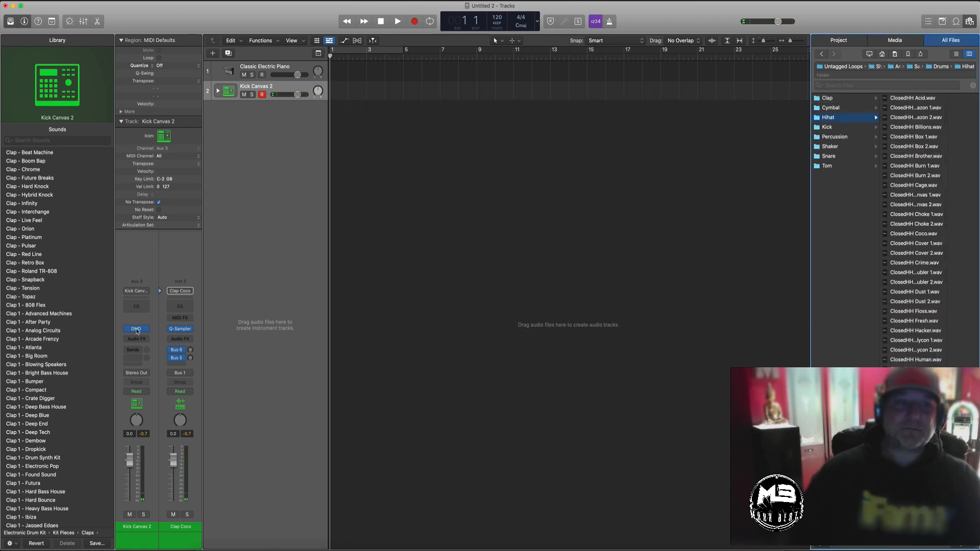
pyautogui.click(136, 330)
pyautogui.click(137, 341)
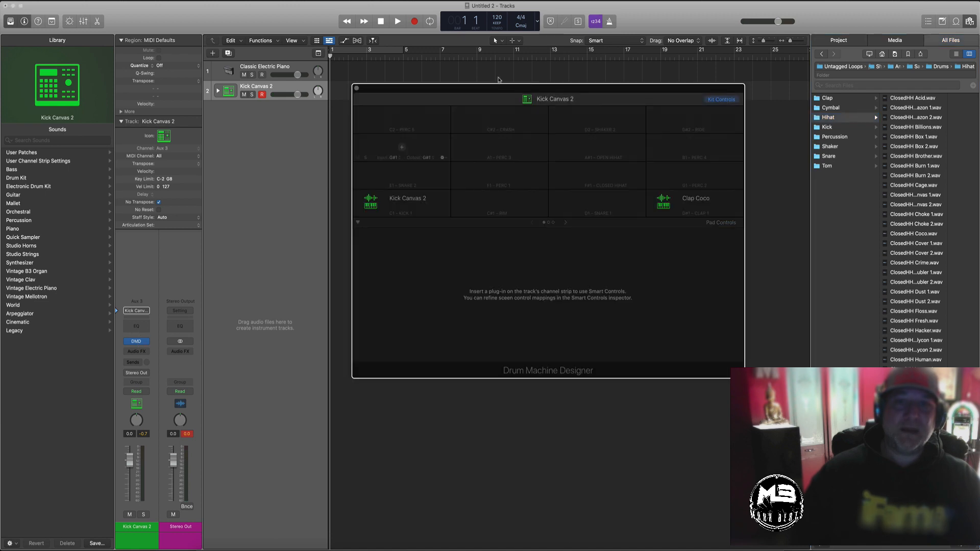
pyautogui.moveTo(534, 87); pyautogui.dragTo(428, 70)
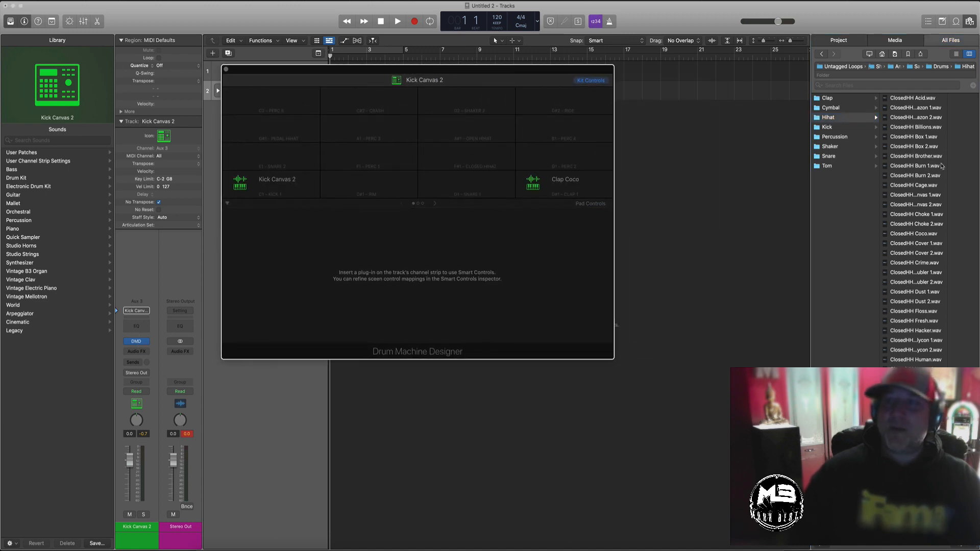
# Step: Audition closed hi-hat samples and place ClosedHH Doubler 2.wav on the kit's F#1 closed hi-hat pad
pyautogui.click(912, 164)
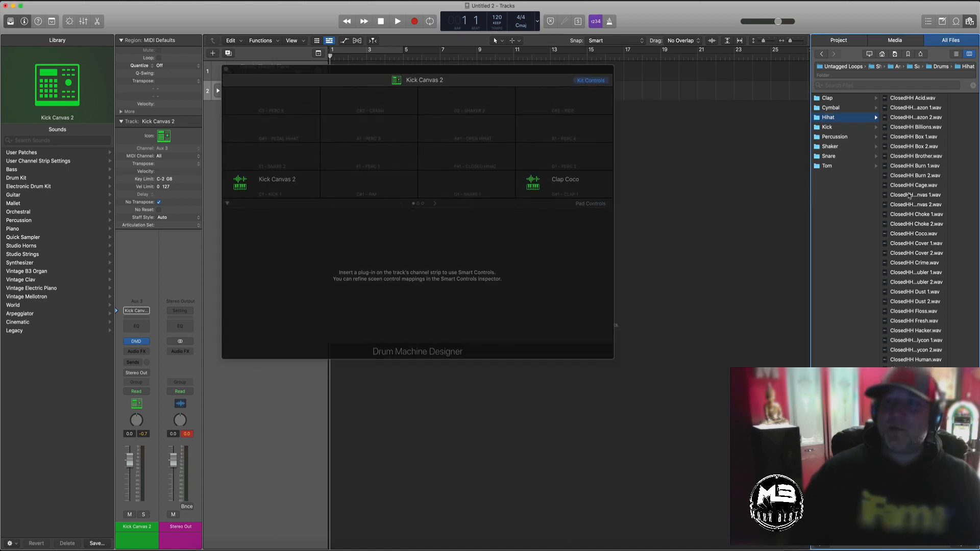
pyautogui.click(909, 215)
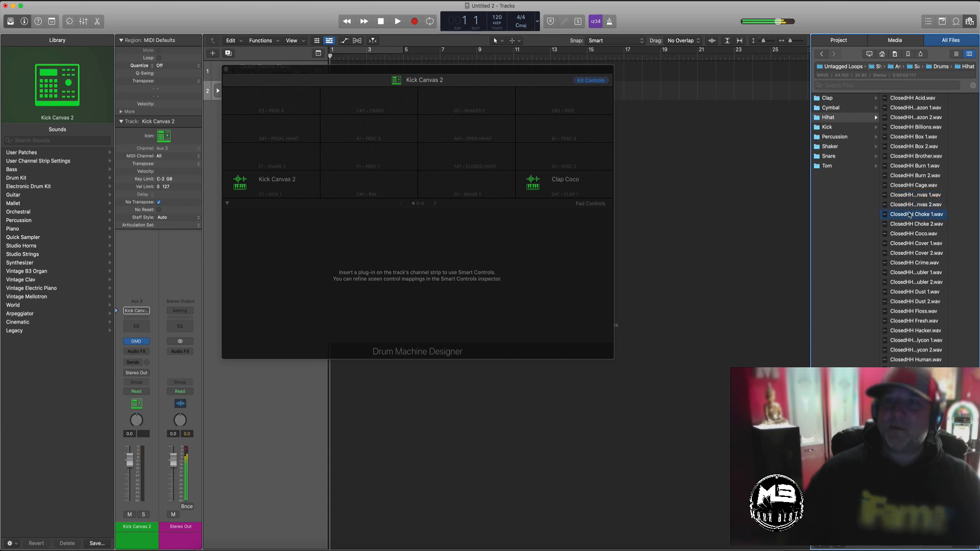
pyautogui.click(909, 233)
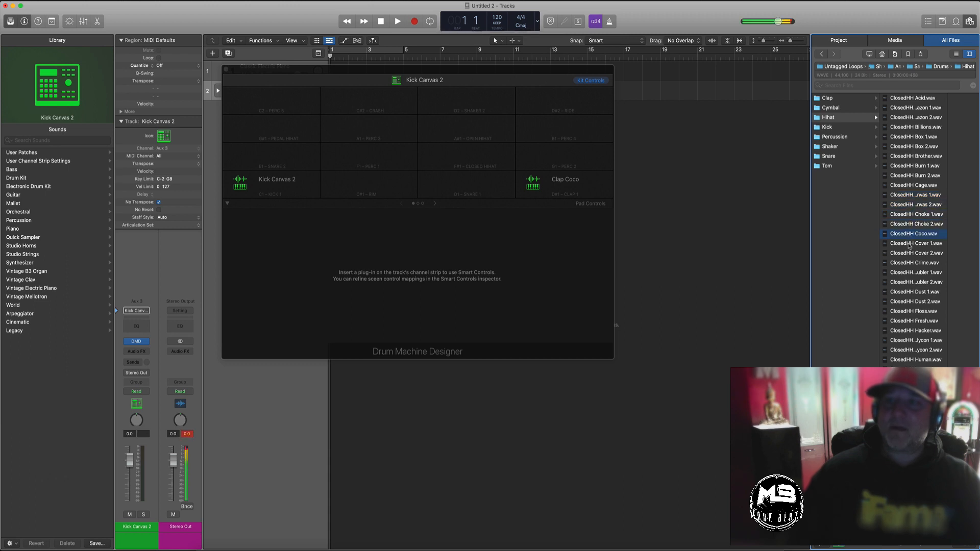
pyautogui.click(909, 272)
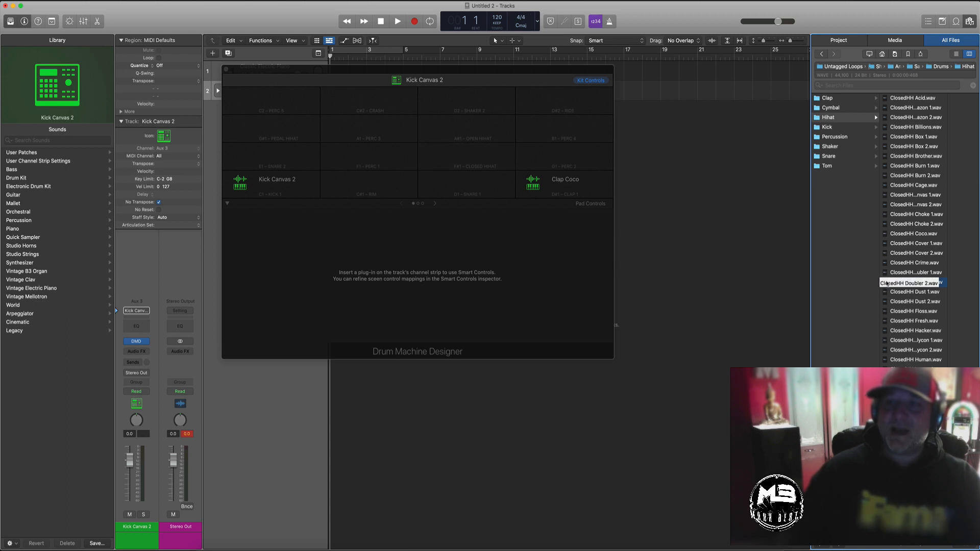
pyautogui.moveTo(887, 283); pyautogui.dragTo(469, 162)
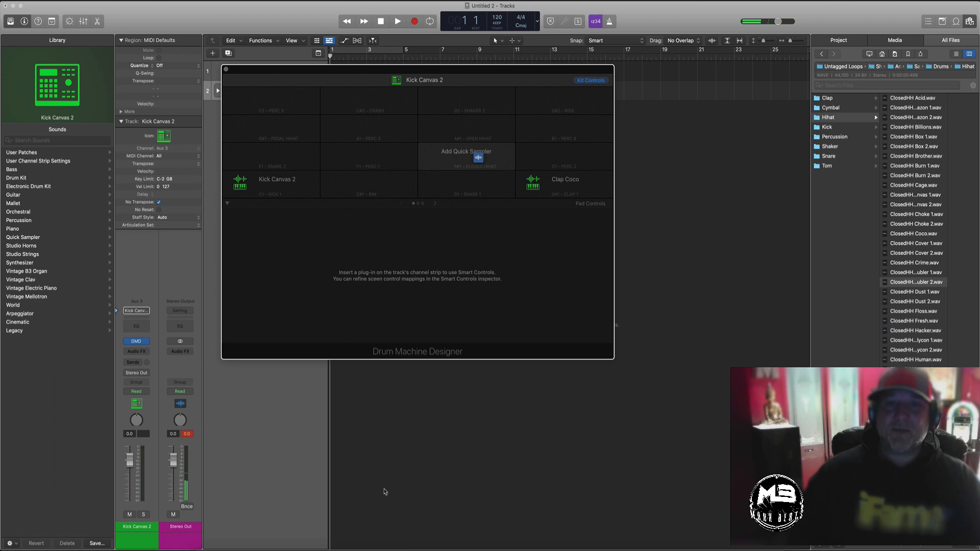
# Step: Quit the Mail application running in the background
pyautogui.rightClick(281, 544)
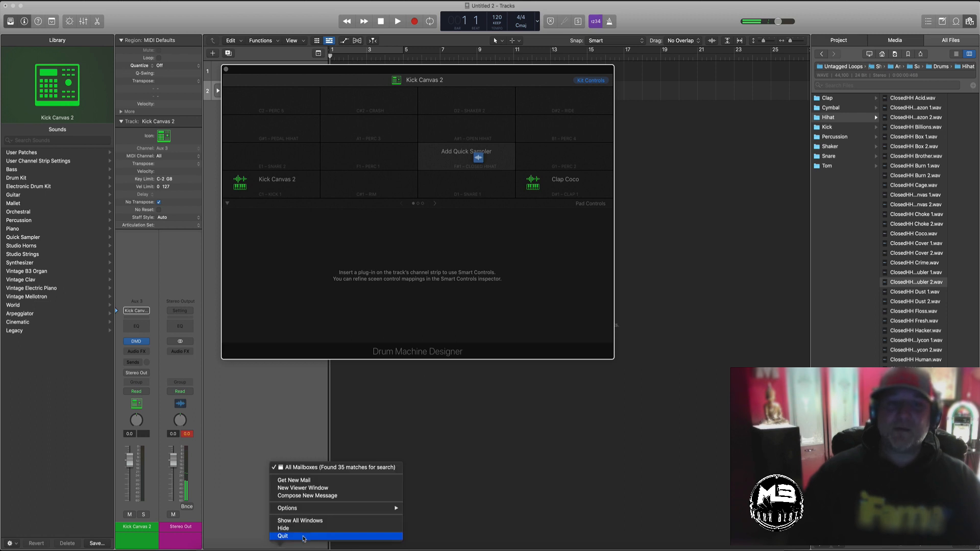
pyautogui.click(304, 536)
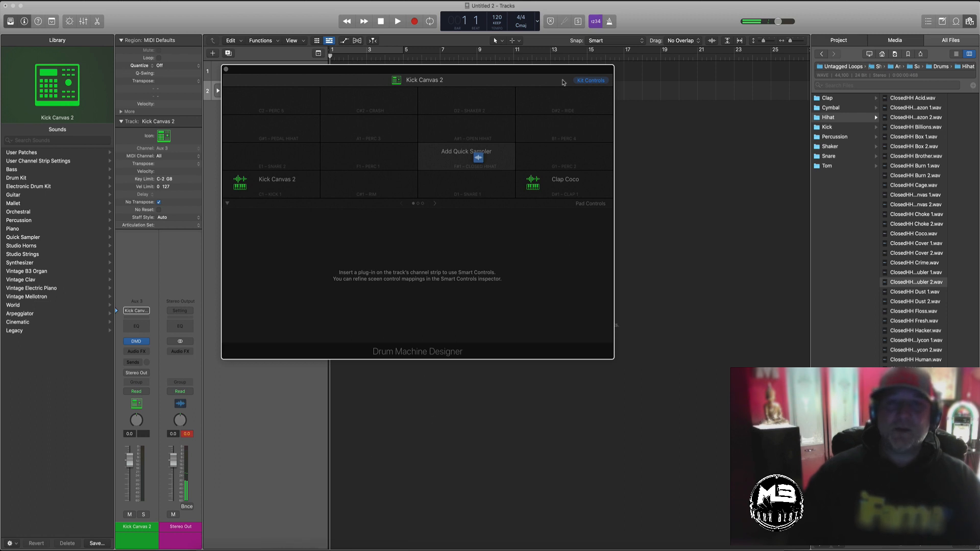
# Step: Drop ClosedHH Doubler 2.wav on the F#1 closed hi-hat pad and audition the kick, clap and hi-hat pads
pyautogui.moveTo(478, 157); pyautogui.dragTo(478, 157)
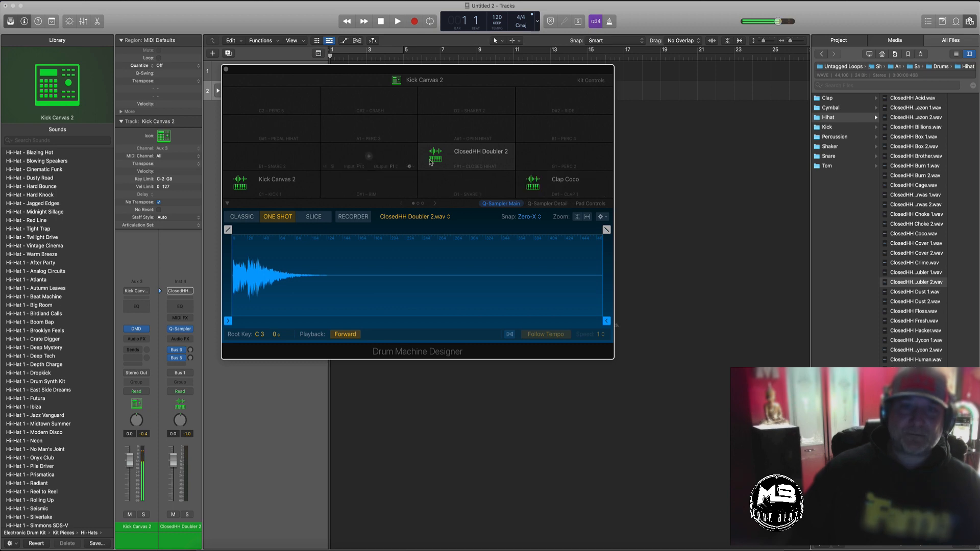
pyautogui.click(275, 186)
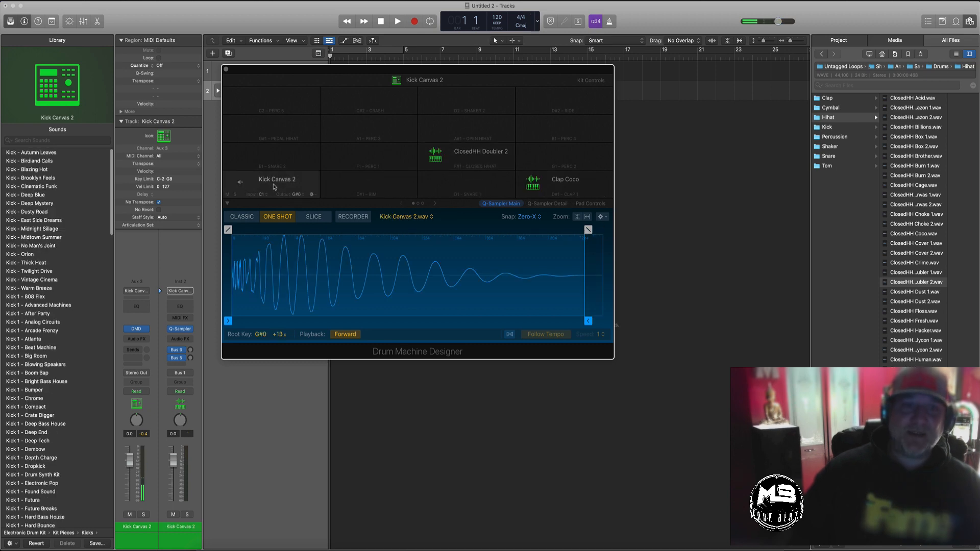
pyautogui.click(576, 178)
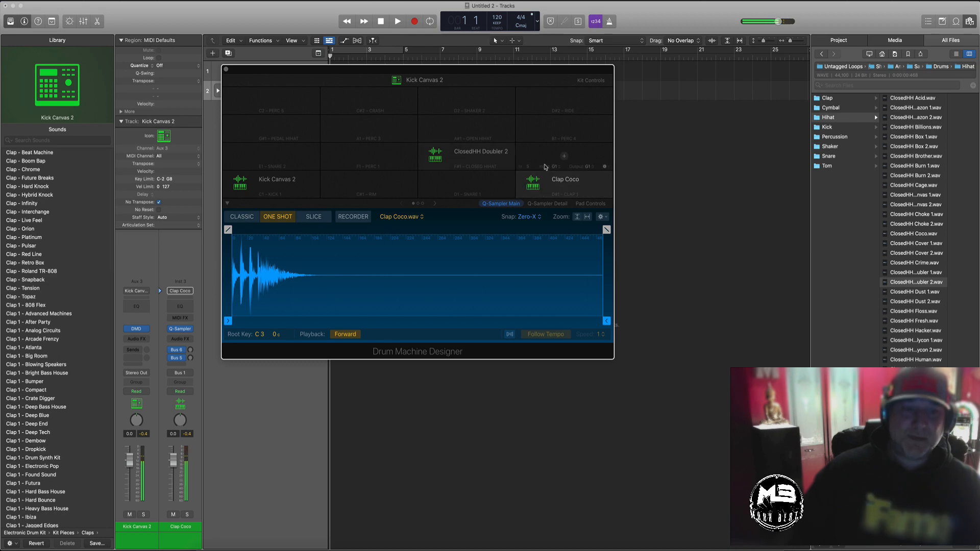
pyautogui.click(500, 156)
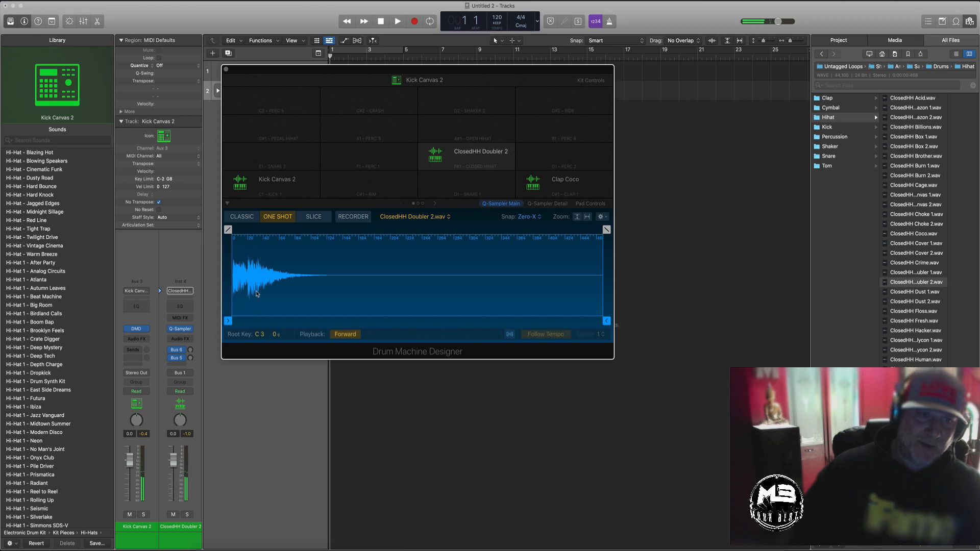
# Step: Trim the ClosedHH Doubler 2 sample's end to 0.087 s and give it a 0.031 s fade-out
pyautogui.click(228, 319)
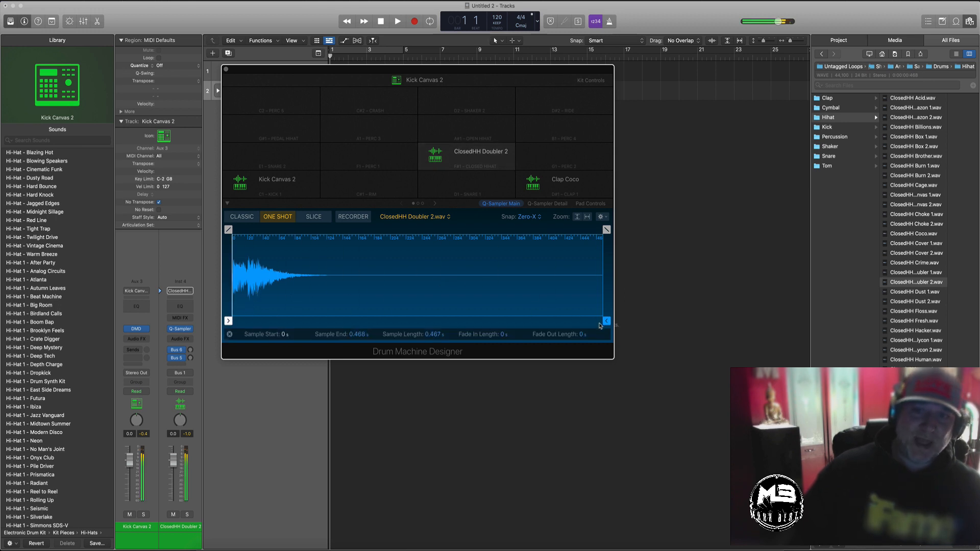
pyautogui.click(606, 321)
pyautogui.moveTo(607, 321)
pyautogui.mouseDown()
pyautogui.moveTo(542, 306)
pyautogui.moveTo(391, 305)
pyautogui.moveTo(276, 318)
pyautogui.moveTo(301, 321)
pyautogui.mouseUp()
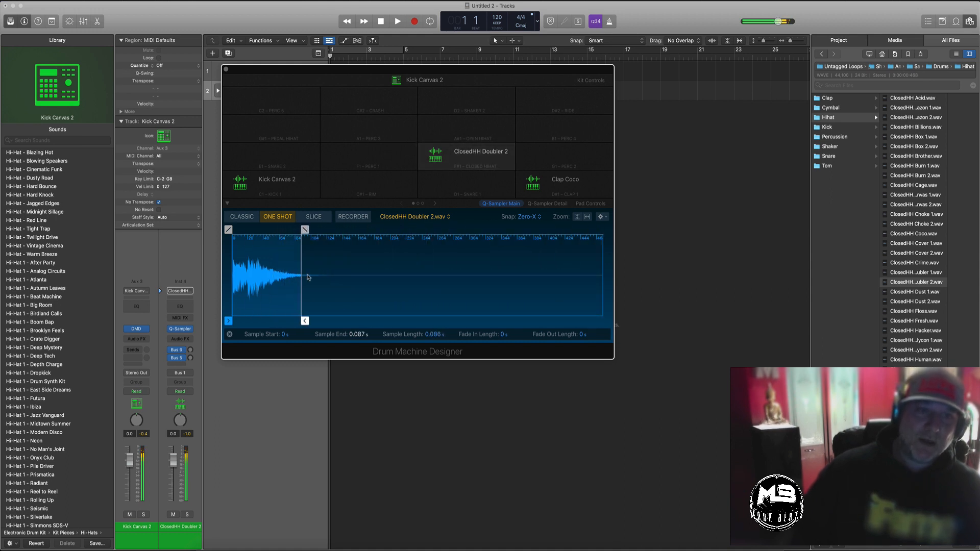
pyautogui.moveTo(305, 230); pyautogui.dragTo(279, 230)
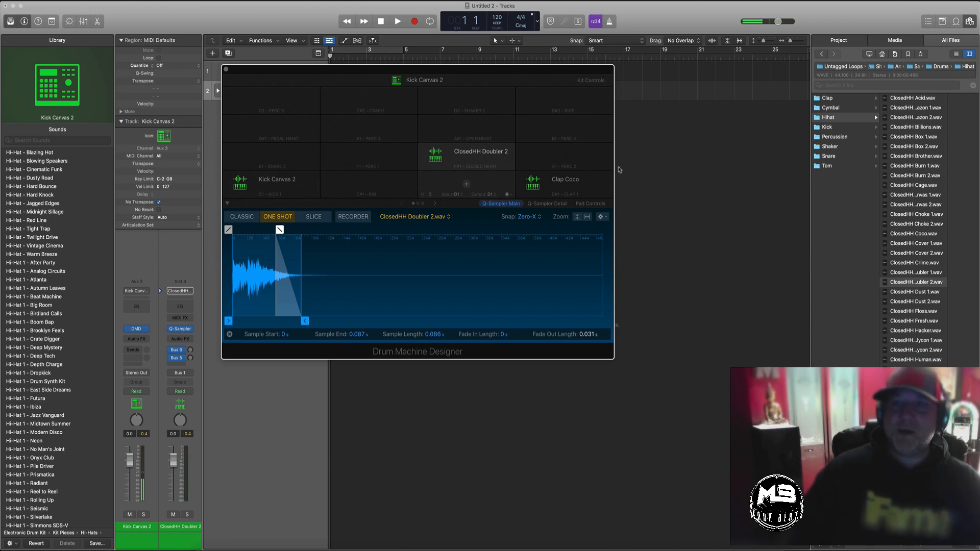
# Step: Open the Snare sample folder and reopen the Kick Canvas 2 kit's Drum Machine Designer
pyautogui.click(827, 157)
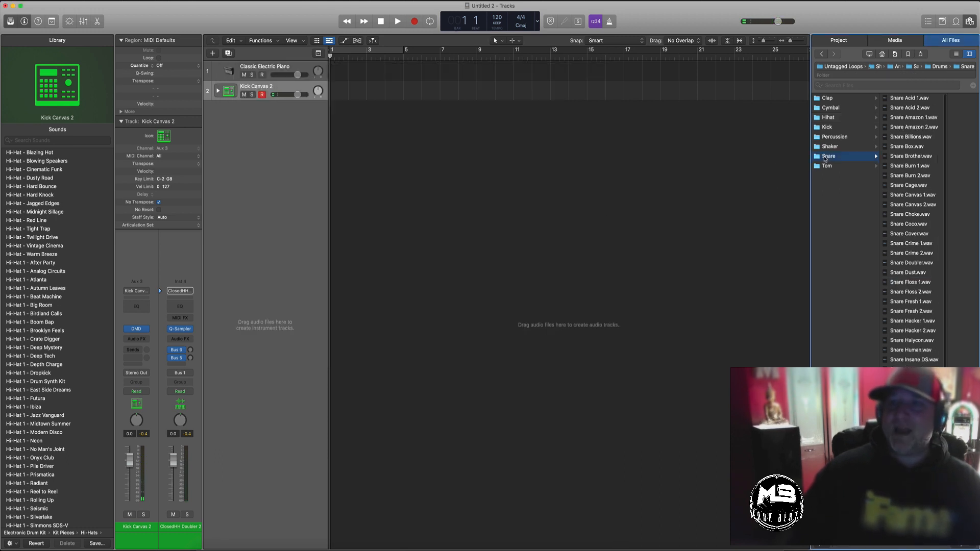
pyautogui.click(138, 329)
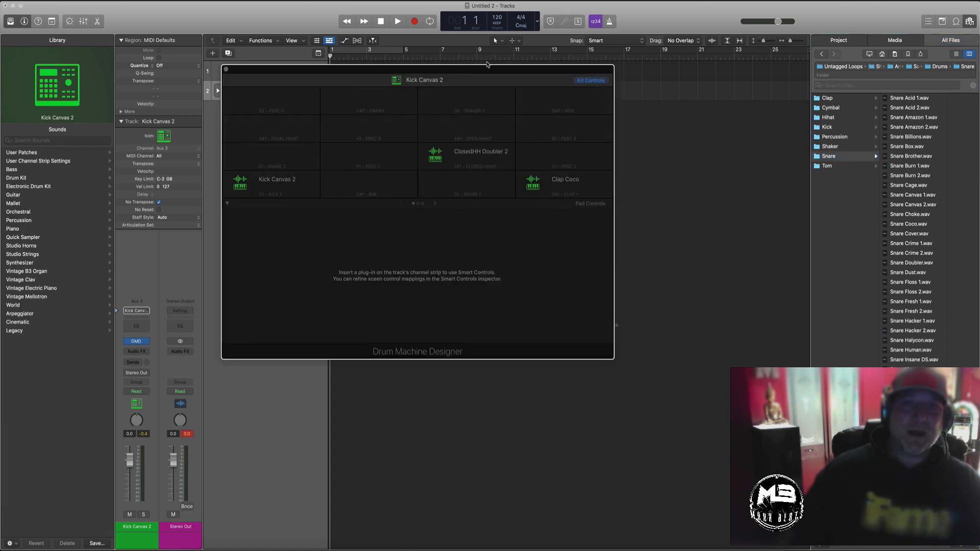
# Step: Audition several snare samples and place Snare Canvas 1.wav on the kit's D1 snare pad
pyautogui.click(916, 177)
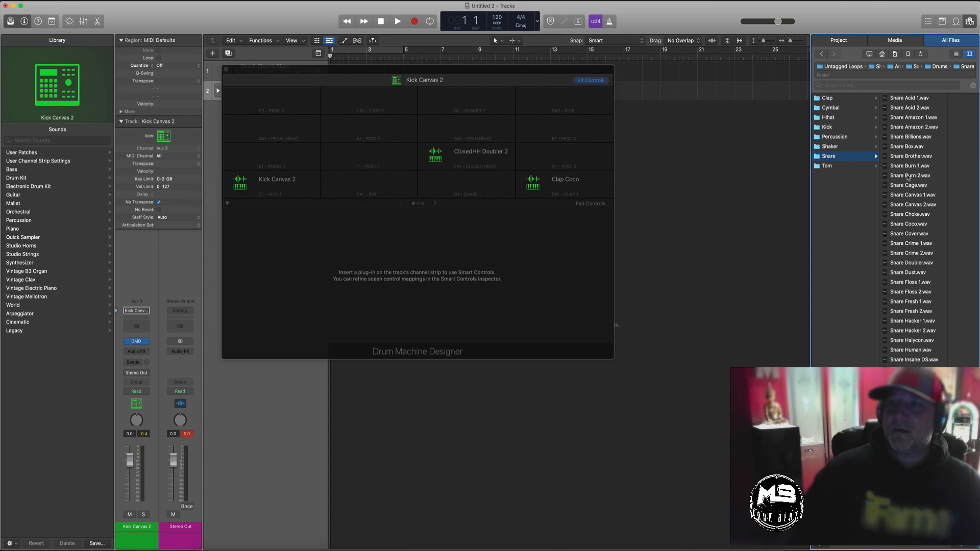
pyautogui.click(908, 176)
pyautogui.click(905, 165)
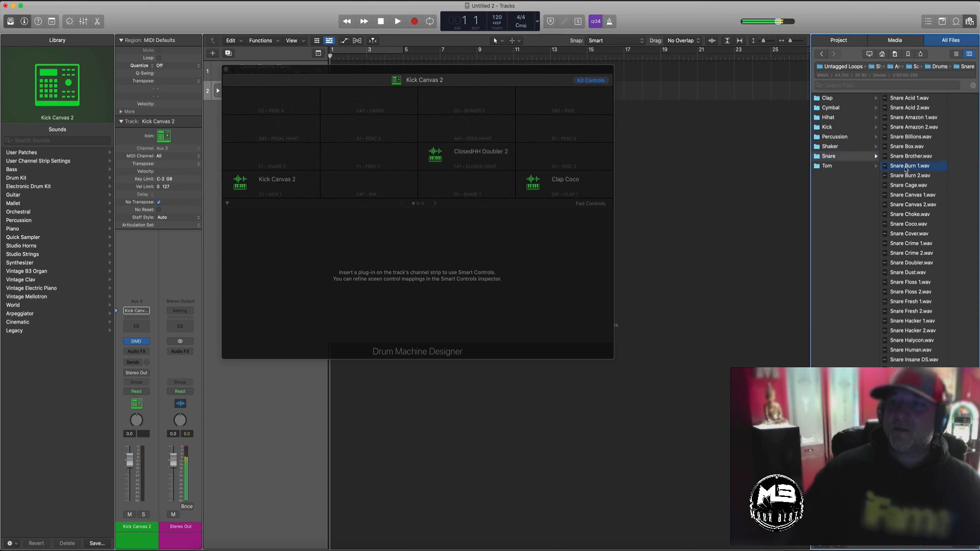
pyautogui.click(902, 148)
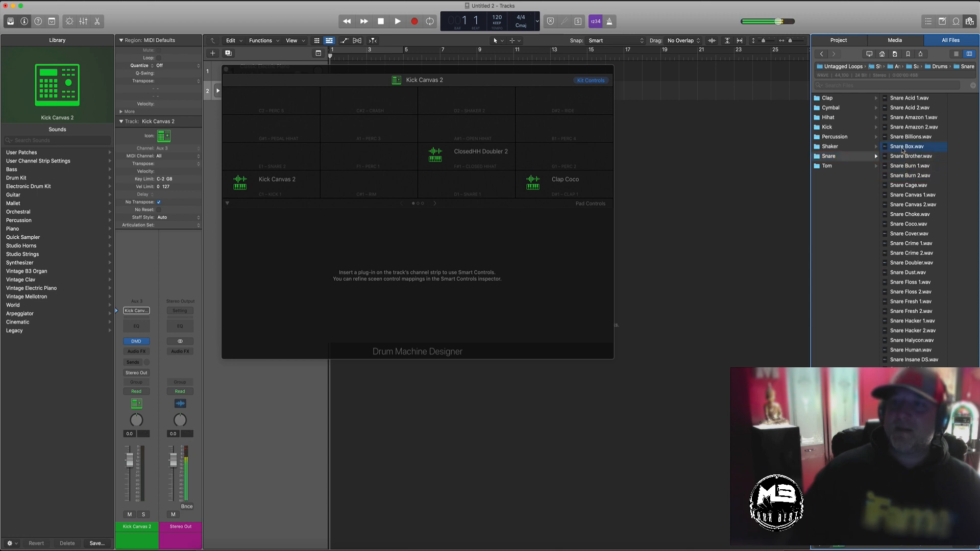
pyautogui.click(901, 137)
pyautogui.click(900, 118)
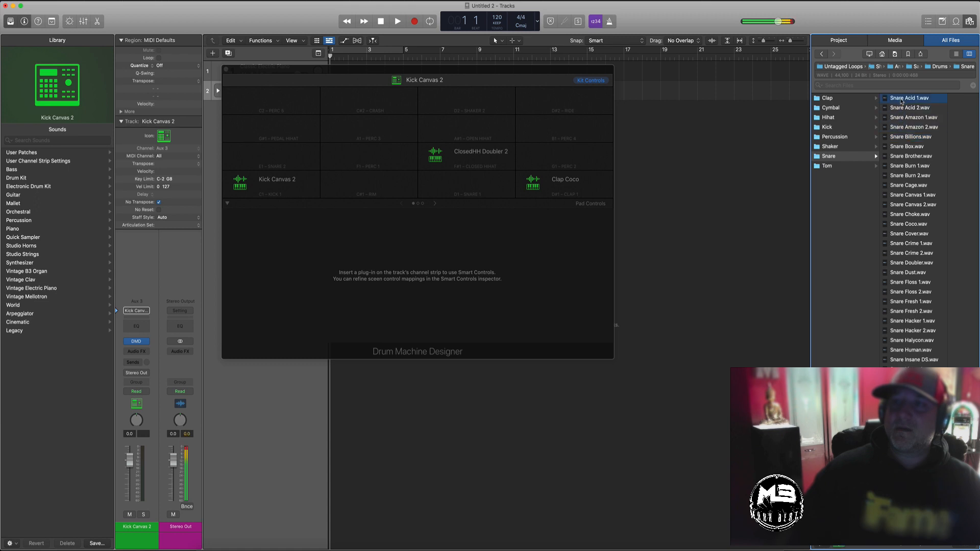
pyautogui.click(894, 186)
pyautogui.click(909, 214)
pyautogui.click(909, 225)
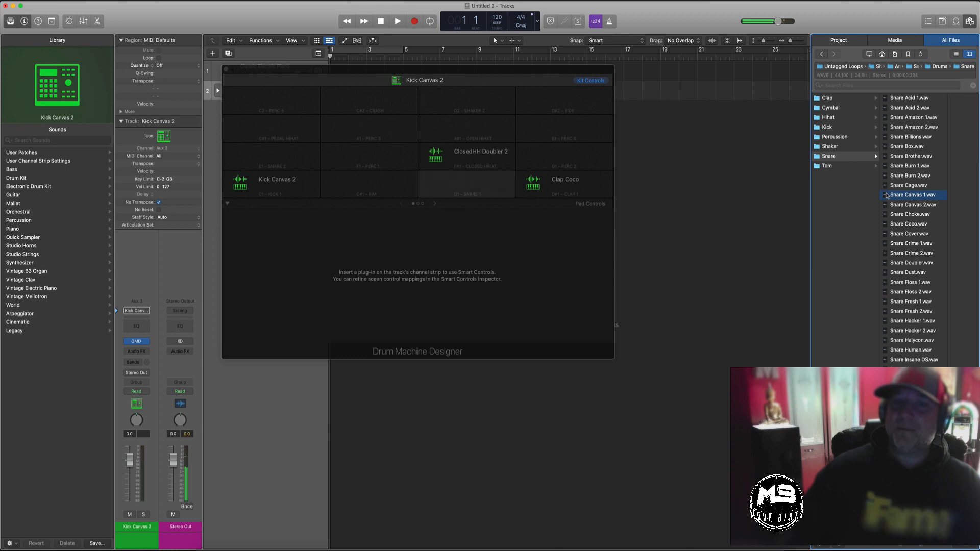
pyautogui.moveTo(887, 196); pyautogui.dragTo(477, 196)
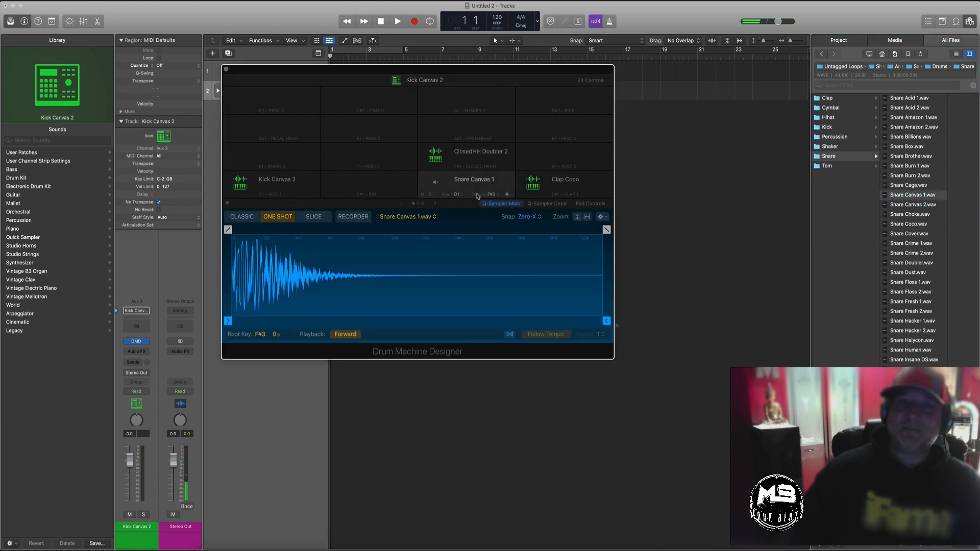
pyautogui.moveTo(485, 70); pyautogui.dragTo(590, 103)
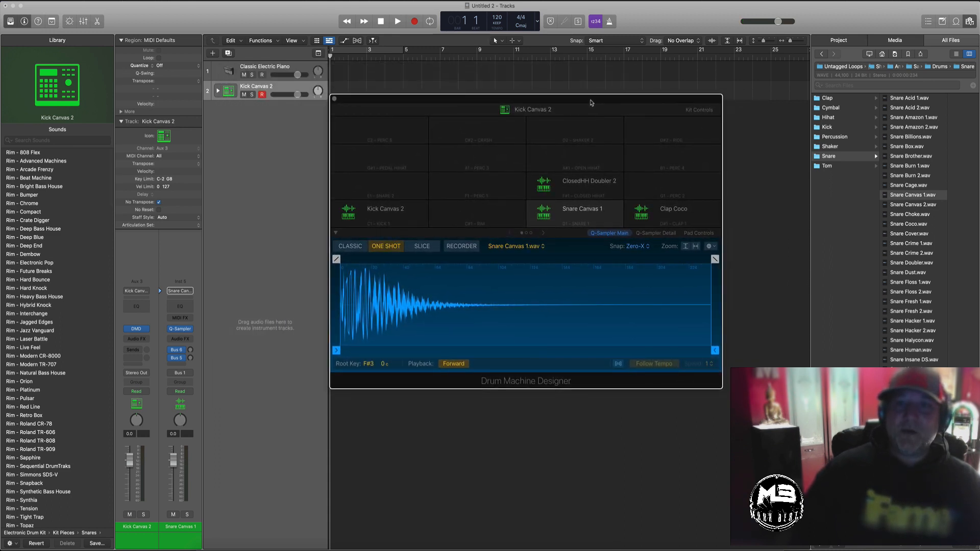
pyautogui.click(714, 249)
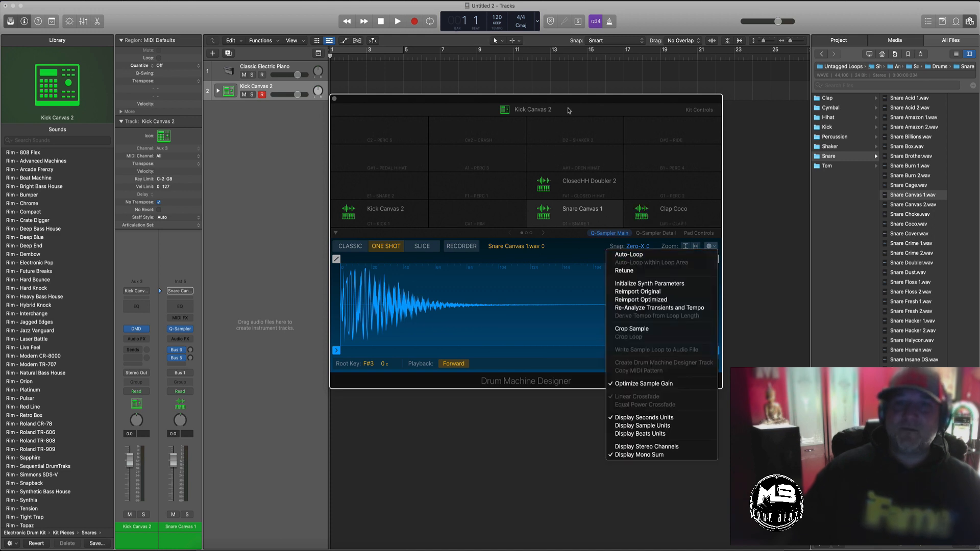
pyautogui.click(570, 101)
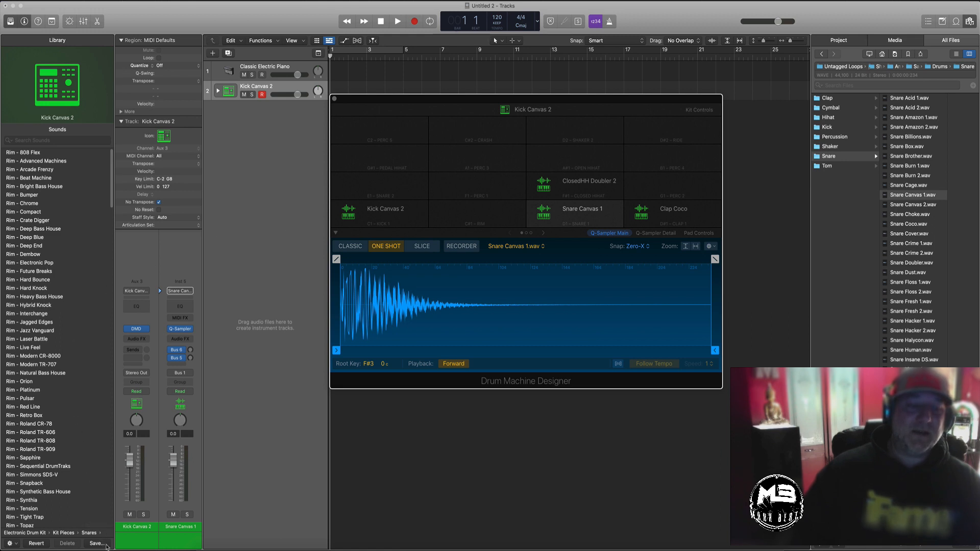
pyautogui.click(96, 543)
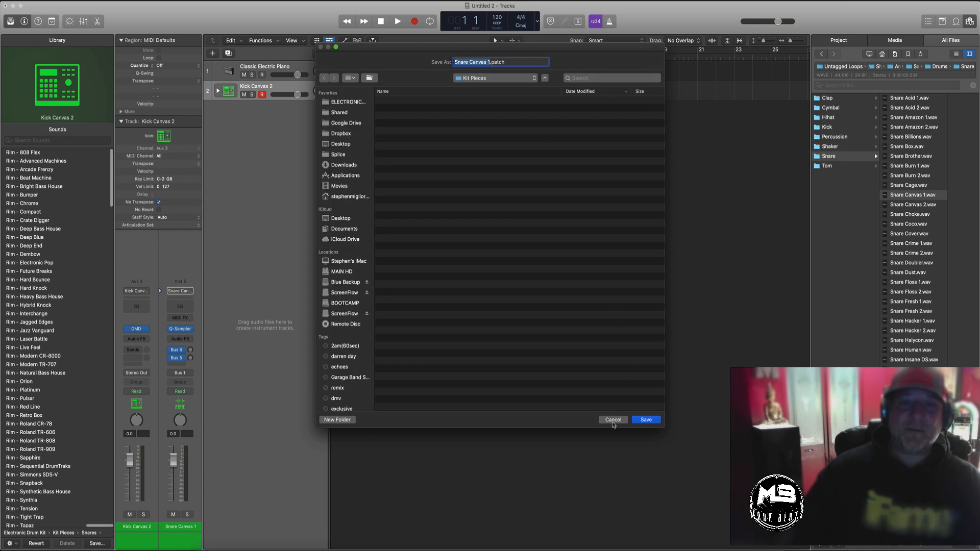
pyautogui.click(612, 420)
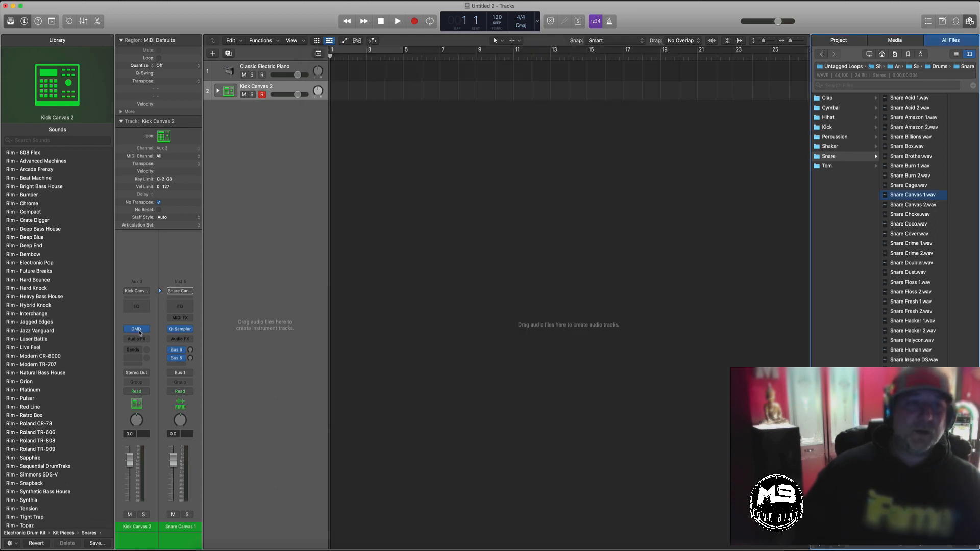
pyautogui.click(135, 291)
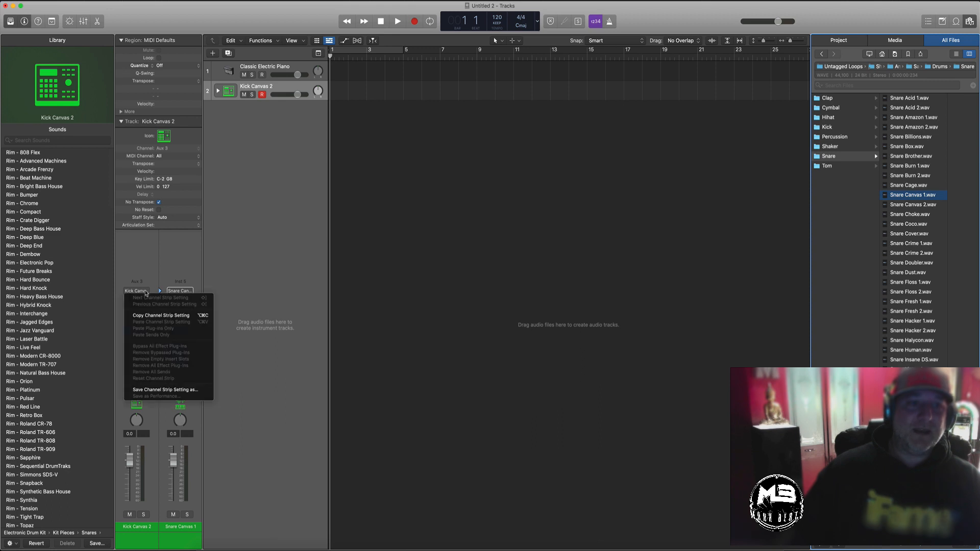
pyautogui.click(153, 389)
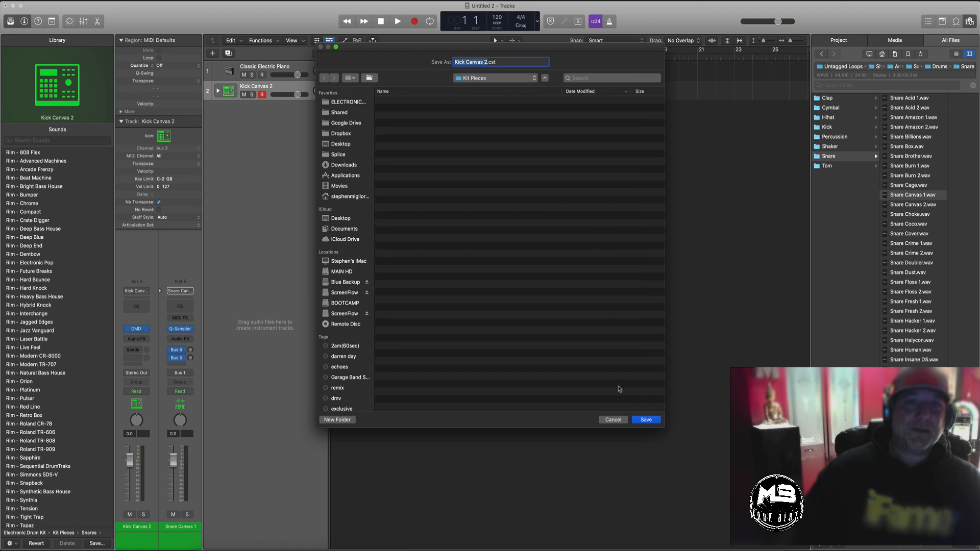
pyautogui.press('Return')
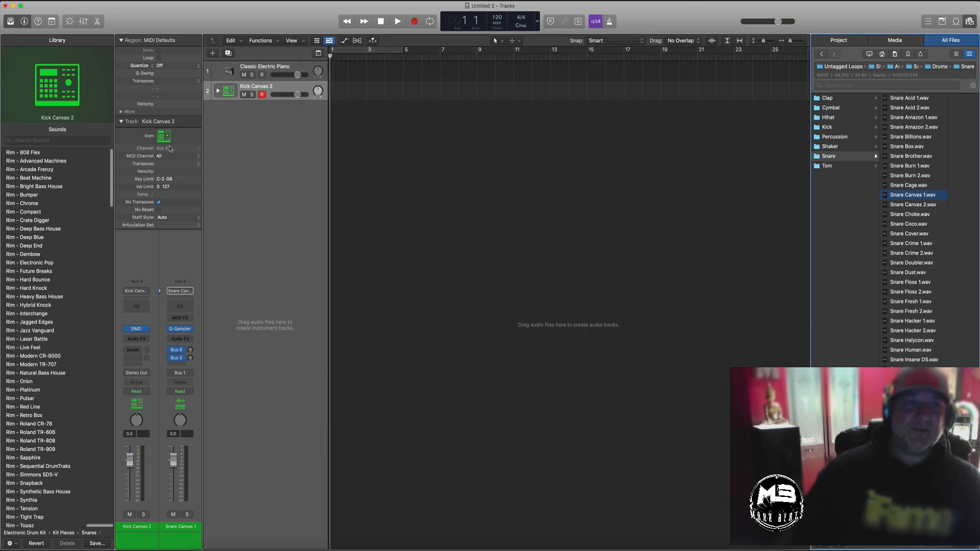
# Step: Save the complete drum kit as a user patch named Anima Kit 2
pyautogui.click(140, 329)
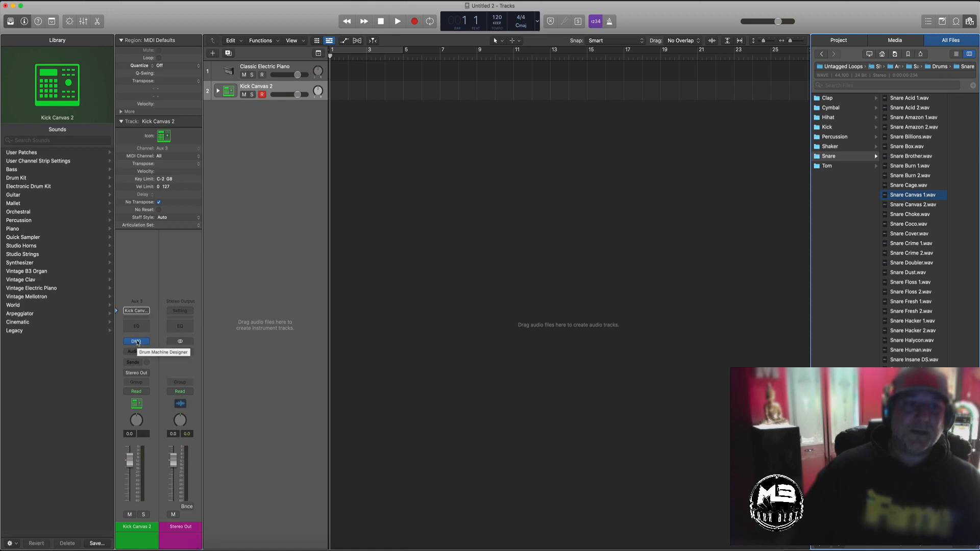
pyautogui.click(31, 153)
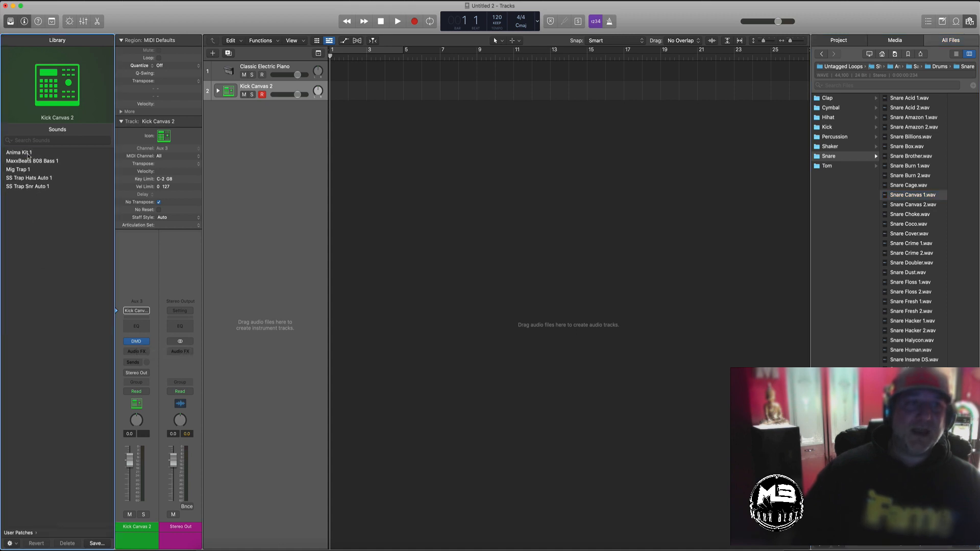
pyautogui.click(107, 545)
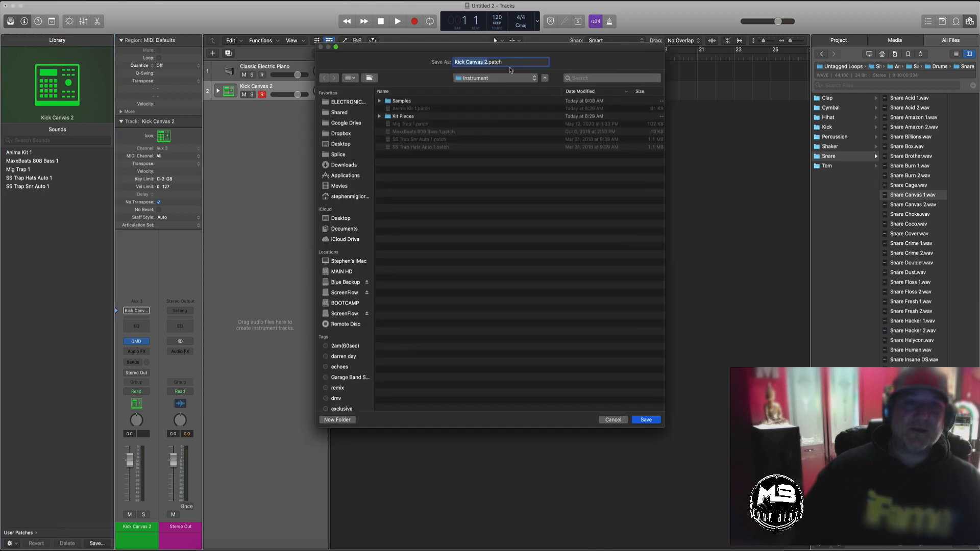
pyautogui.click(513, 60)
pyautogui.moveTo(487, 61); pyautogui.dragTo(452, 61)
pyautogui.write('Anima')
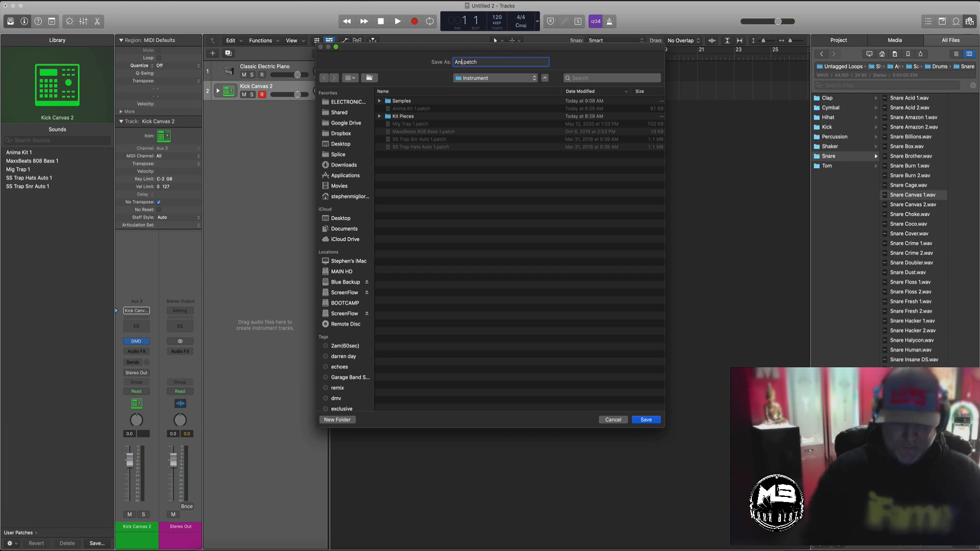
pyautogui.write(' Kit 2')
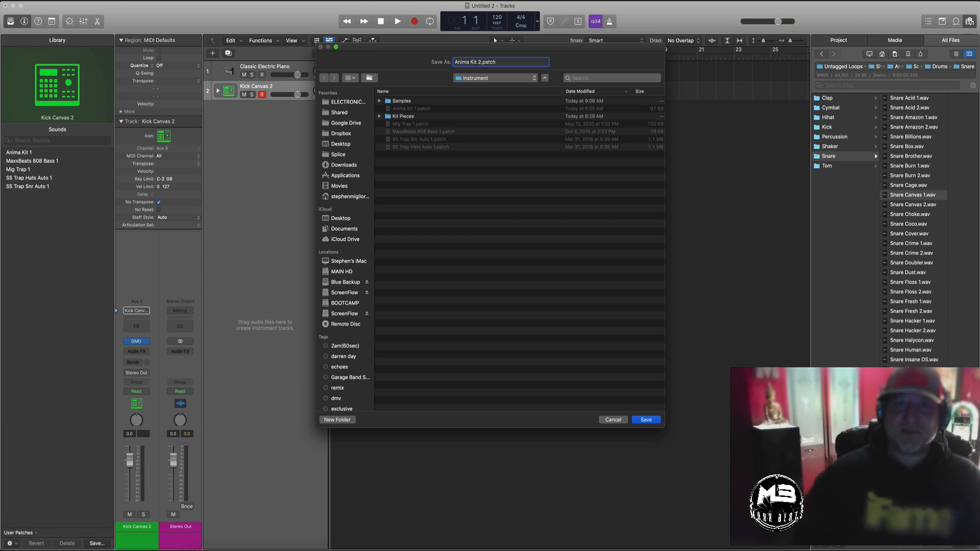
pyautogui.press('Return')
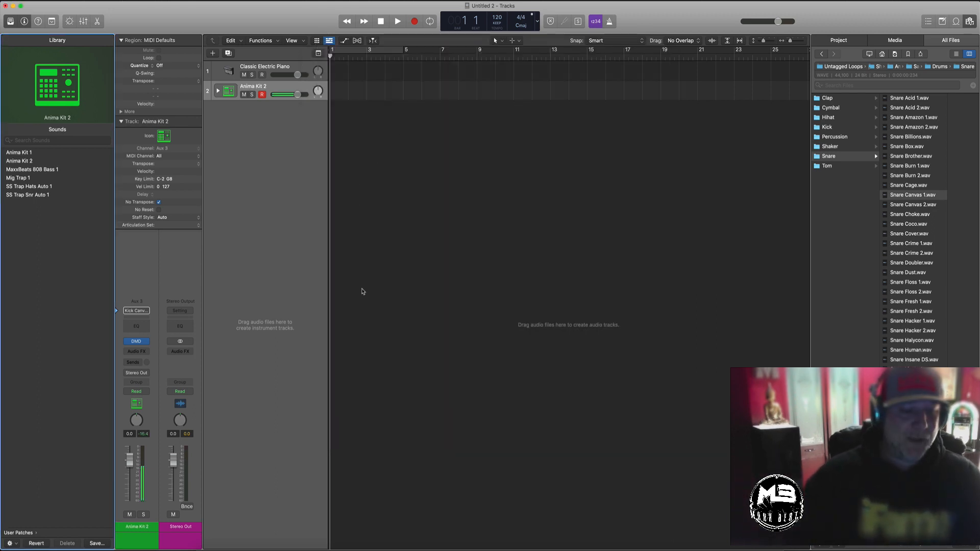
# Step: Delete the Classic Electric Piano track and increase the height of the Anima Kit 2 track
pyautogui.click(302, 69)
pyautogui.press('super+BackSpace')
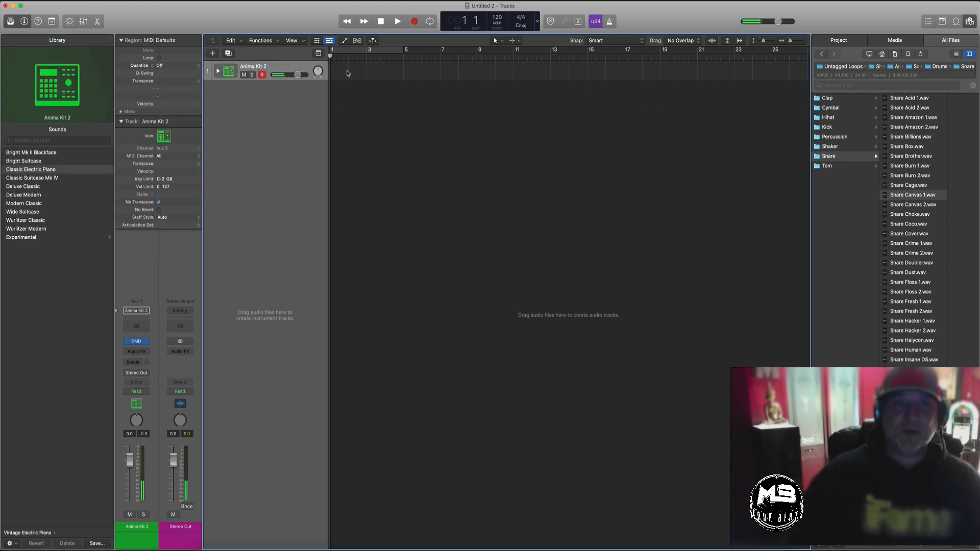
pyautogui.moveTo(316, 80); pyautogui.dragTo(316, 187)
# Step: Create a pattern region at bar 1 of the Anima Kit 2 track and enable cycle playback from bar 1 to bar 5
pyautogui.rightClick(339, 93)
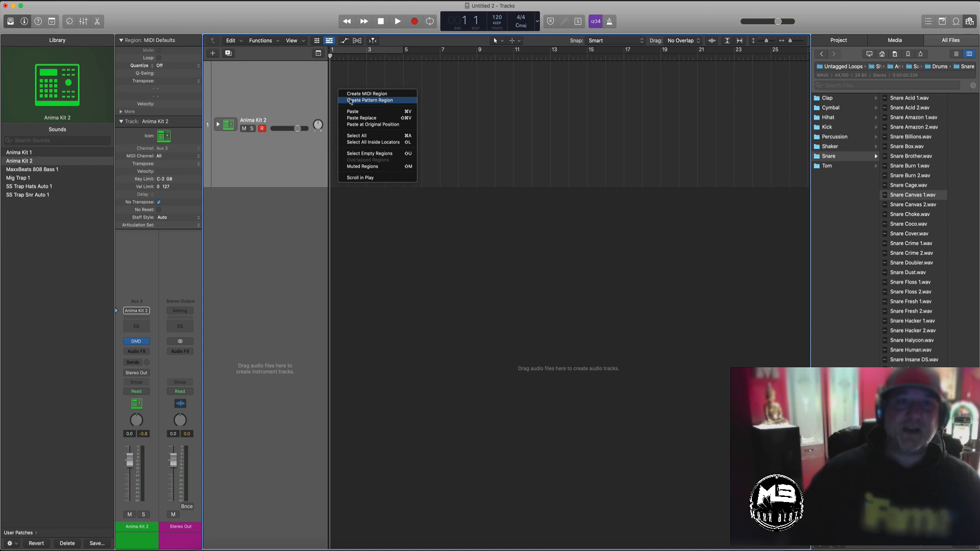
pyautogui.click(351, 101)
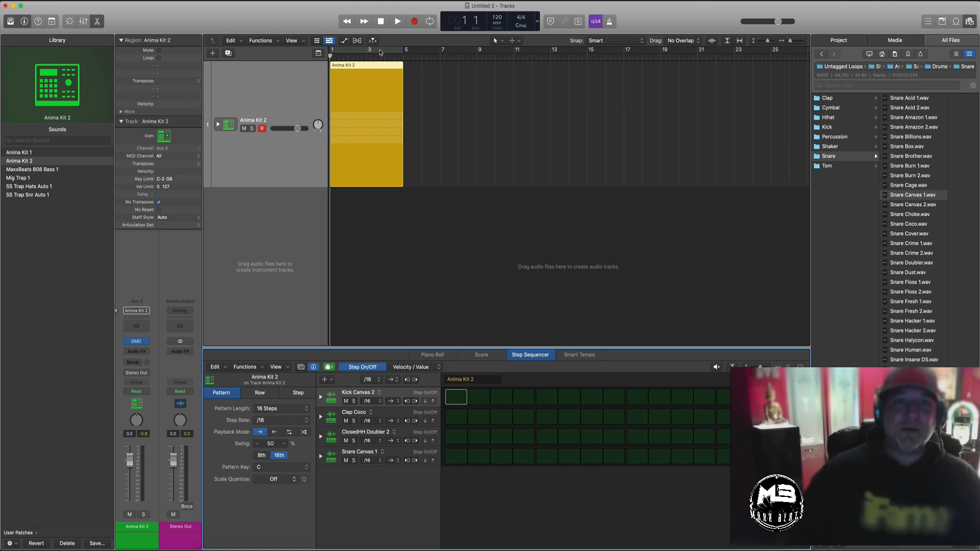
pyautogui.click(379, 51)
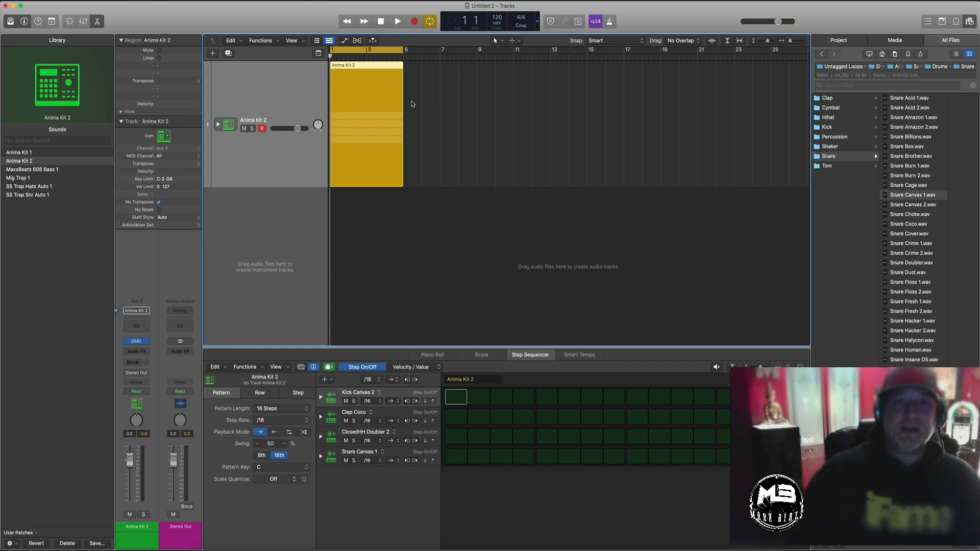
pyautogui.click(412, 104)
pyautogui.click(388, 101)
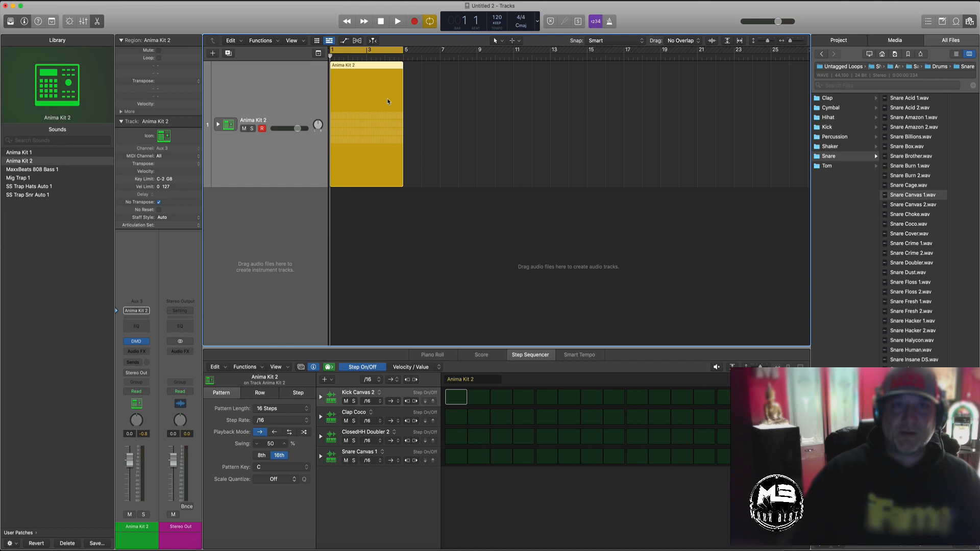
pyautogui.click(400, 65)
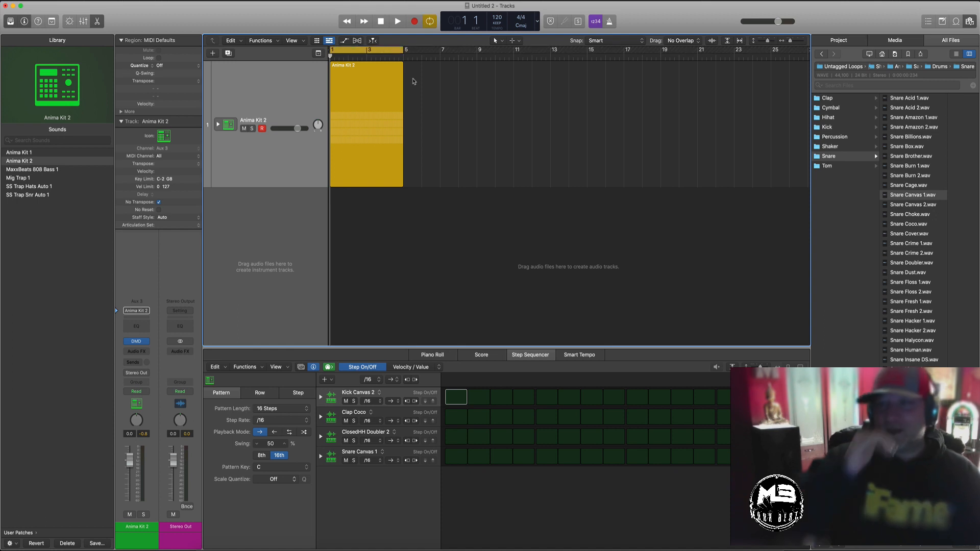
# Step: Select the Anima Kit 2 region, enlarge the Step Sequencer area, start playback, and hide the file browser and the Library
pyautogui.click(347, 76)
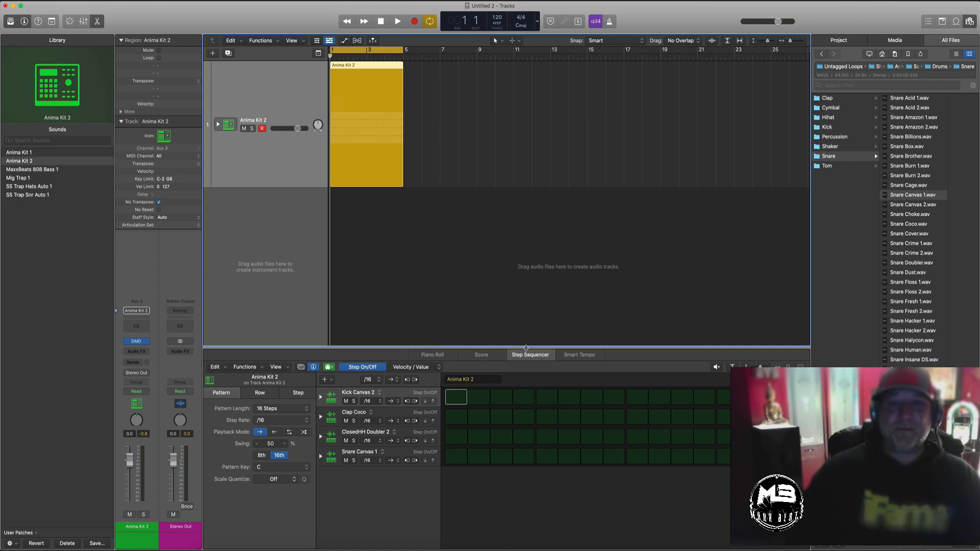
pyautogui.moveTo(526, 348); pyautogui.dragTo(526, 284)
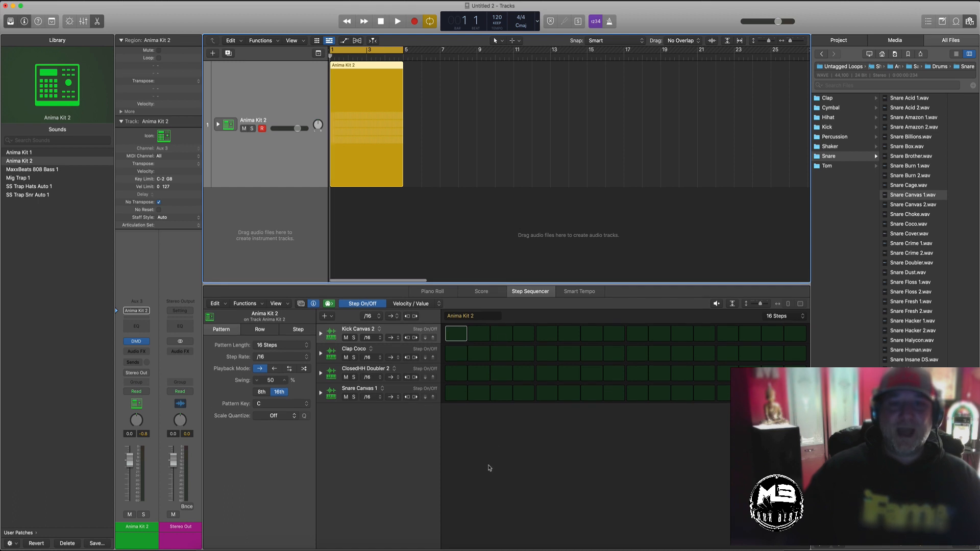
pyautogui.press('space')
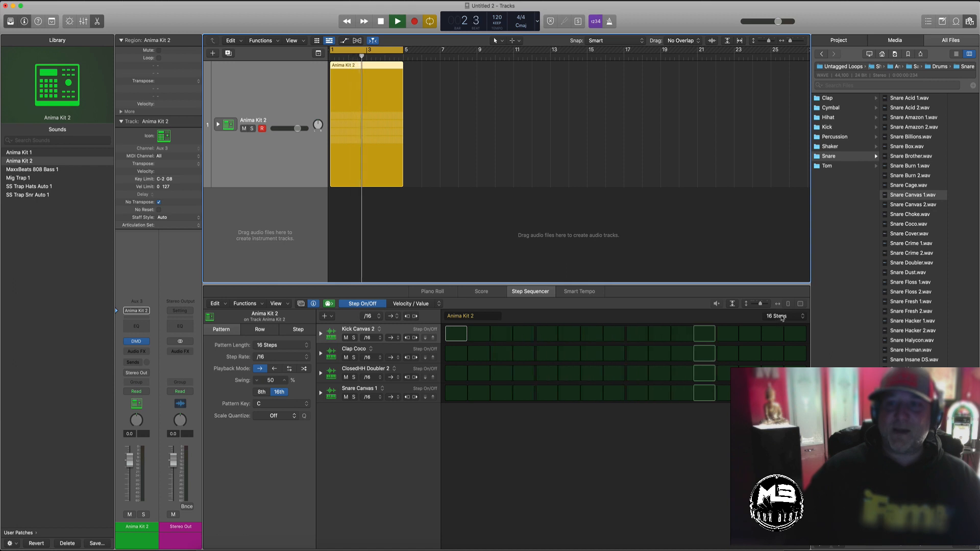
pyautogui.press('f')
pyautogui.press('f')
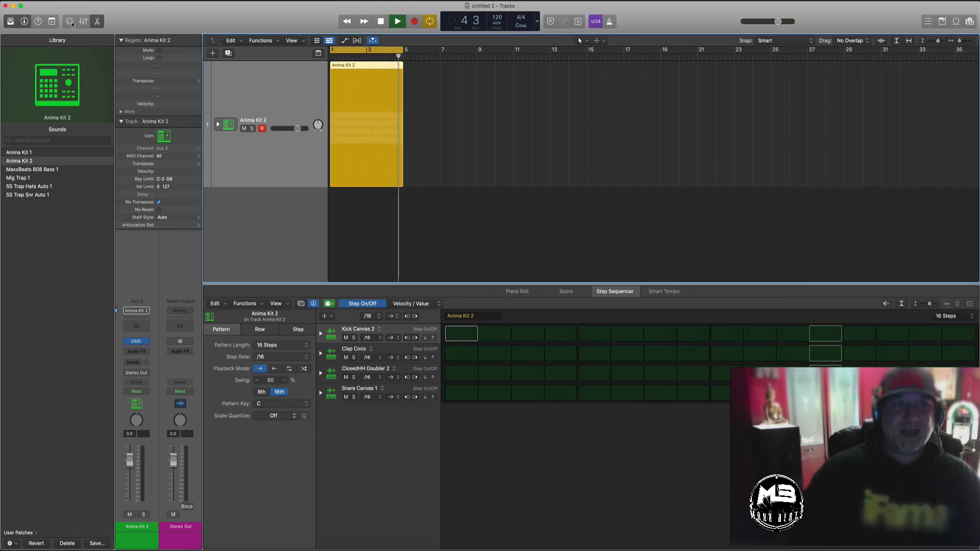
pyautogui.press('y')
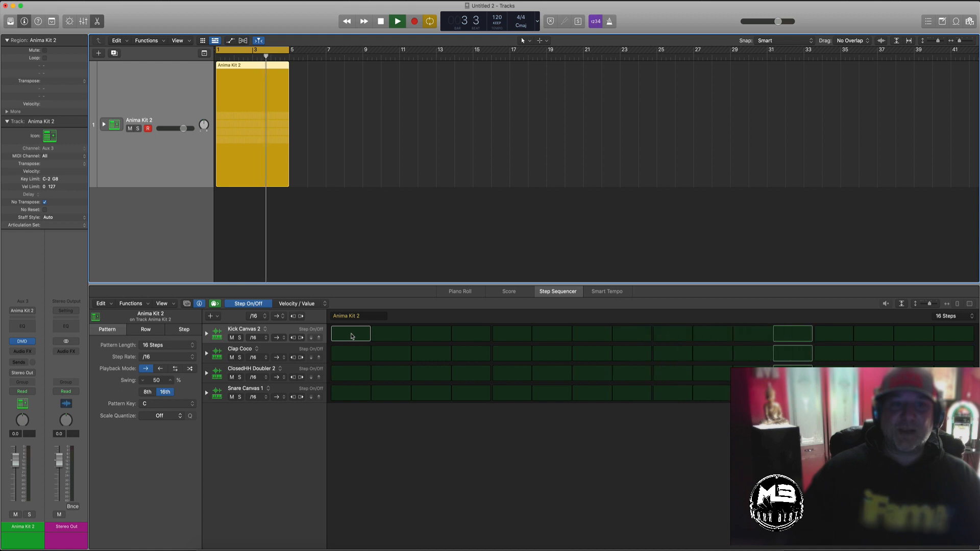
# Step: Turn on the metronome and program a kick on step 1 plus a snare and a clap on step 9
pyautogui.click(351, 335)
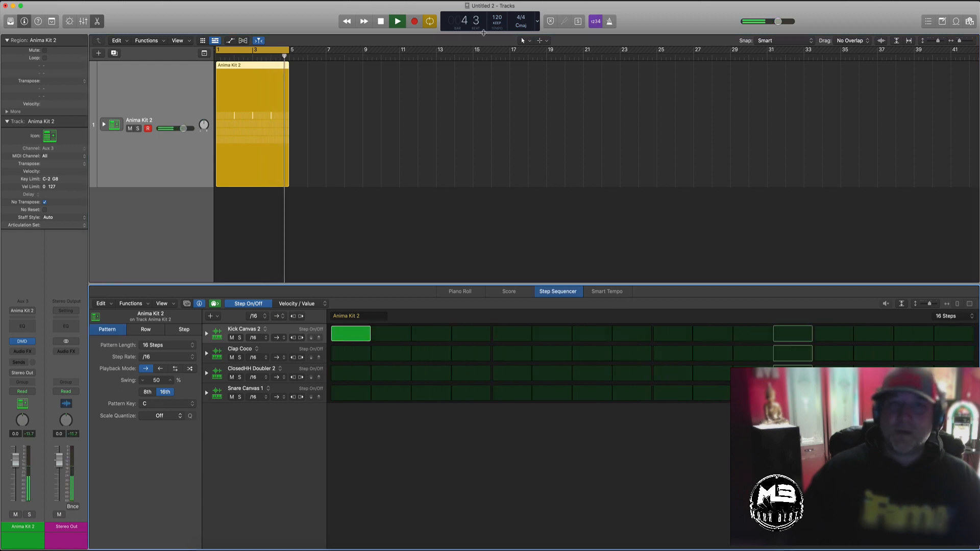
pyautogui.click(610, 23)
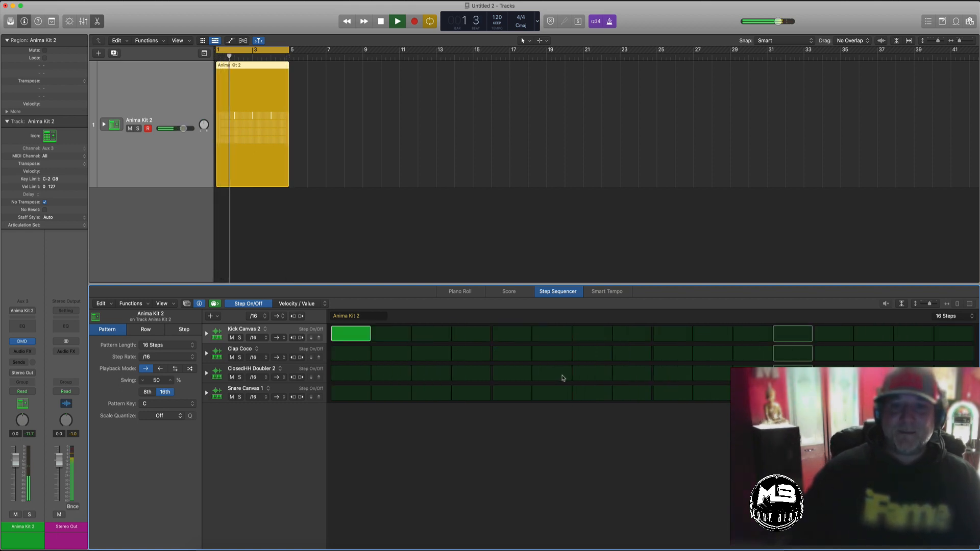
pyautogui.click(669, 373)
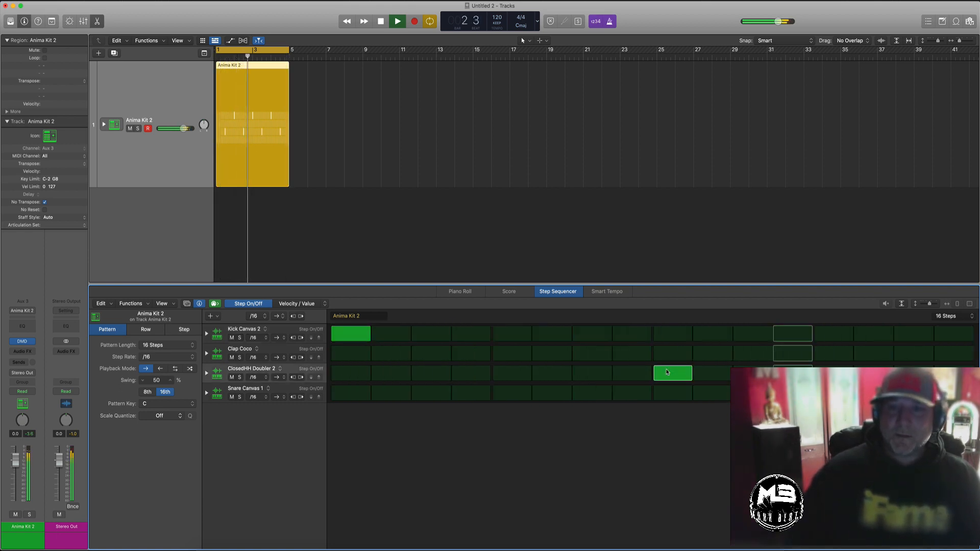
pyautogui.click(667, 371)
pyautogui.click(669, 391)
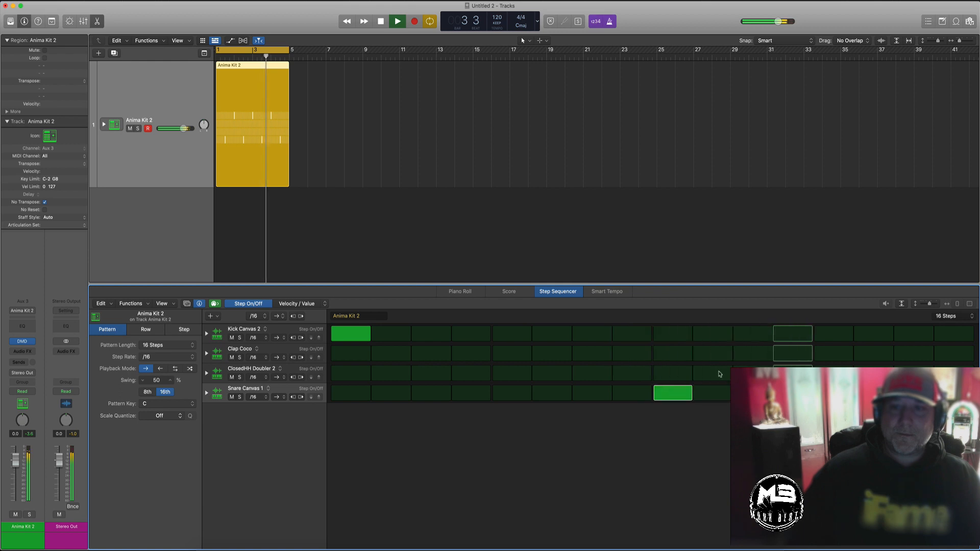
pyautogui.click(680, 351)
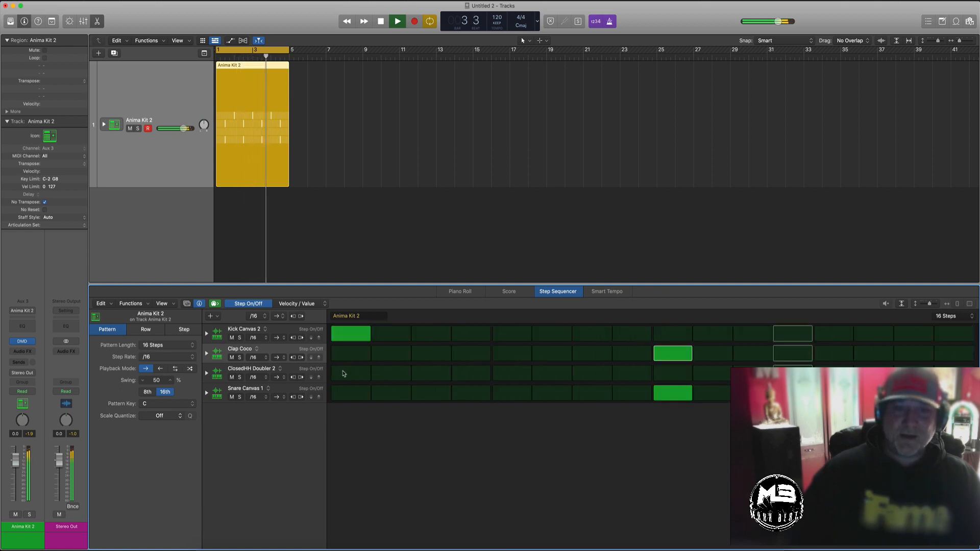
# Step: Fill all 16 steps of the ClosedHH Doubler 2 row with hits, clearing any stray clap and kick steps
pyautogui.moveTo(343, 373)
pyautogui.mouseDown()
pyautogui.moveTo(673, 352)
pyautogui.moveTo(671, 339)
pyautogui.mouseUp()
pyautogui.click(626, 352)
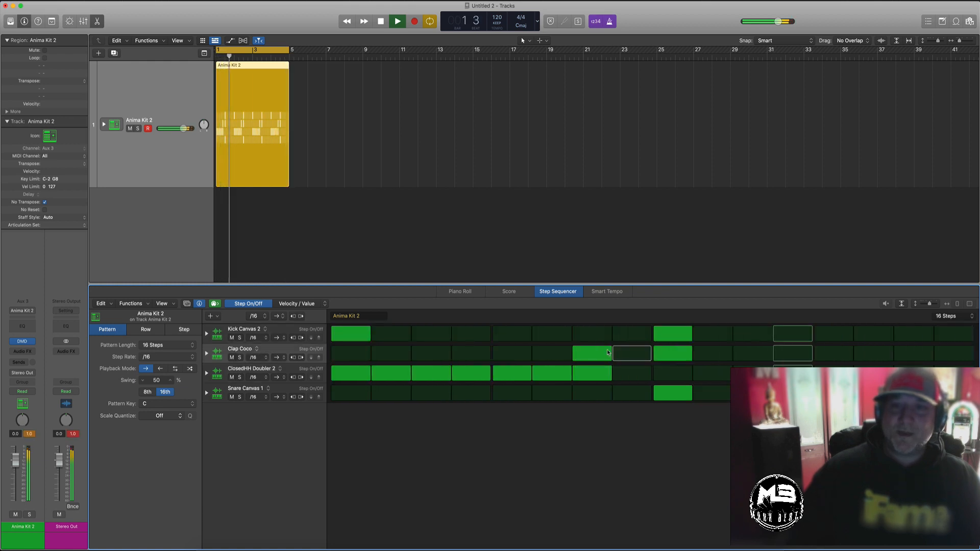
pyautogui.click(608, 352)
pyautogui.click(673, 334)
pyautogui.click(631, 373)
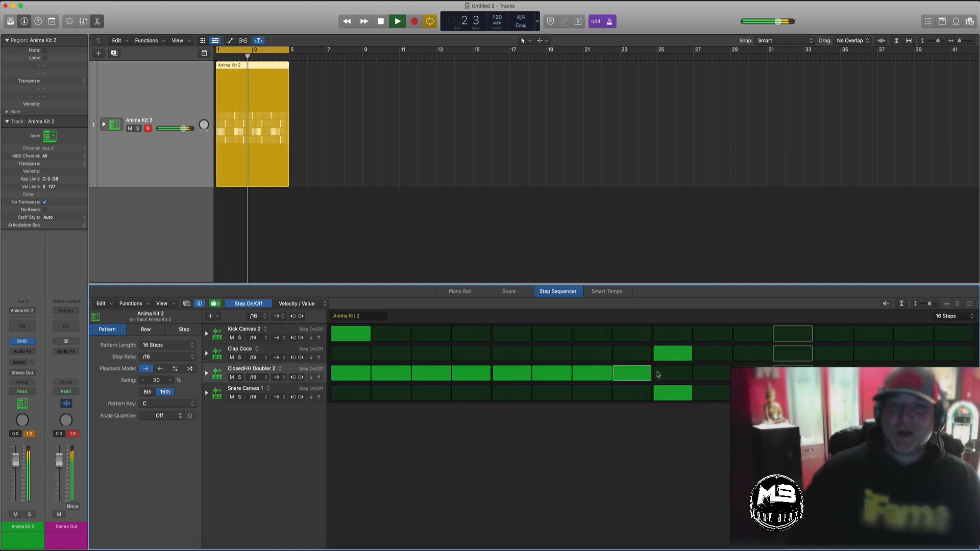
pyautogui.moveTo(658, 374); pyautogui.dragTo(953, 374)
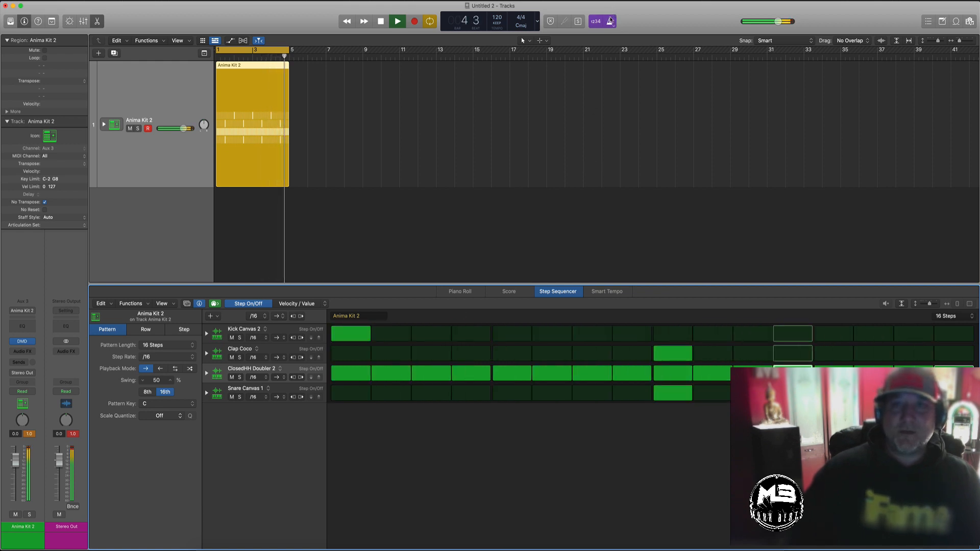
# Step: Turn off the metronome and clear the closed hi-hat hits on all even-numbered steps and on step 9
pyautogui.click(610, 21)
pyautogui.click(391, 373)
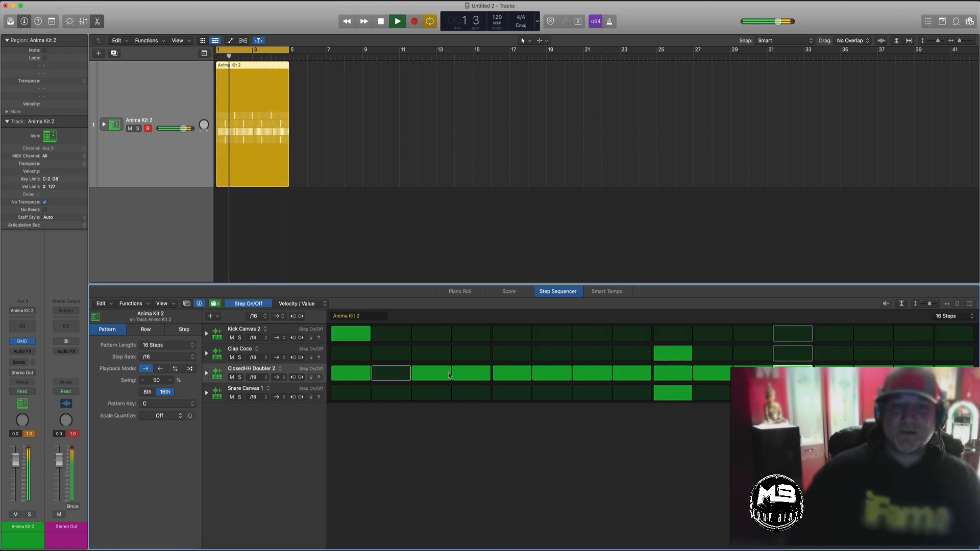
pyautogui.click(472, 373)
pyautogui.click(552, 373)
pyautogui.click(630, 374)
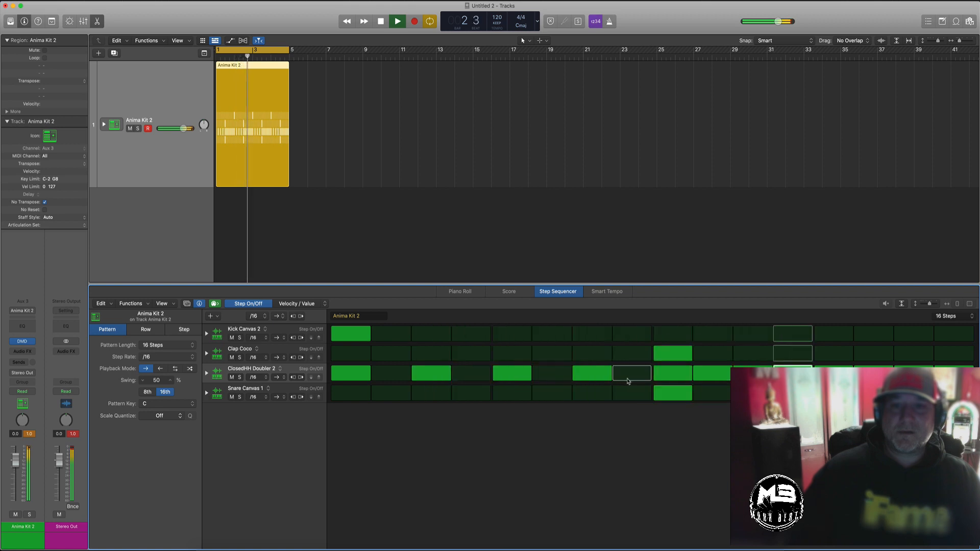
pyautogui.click(710, 373)
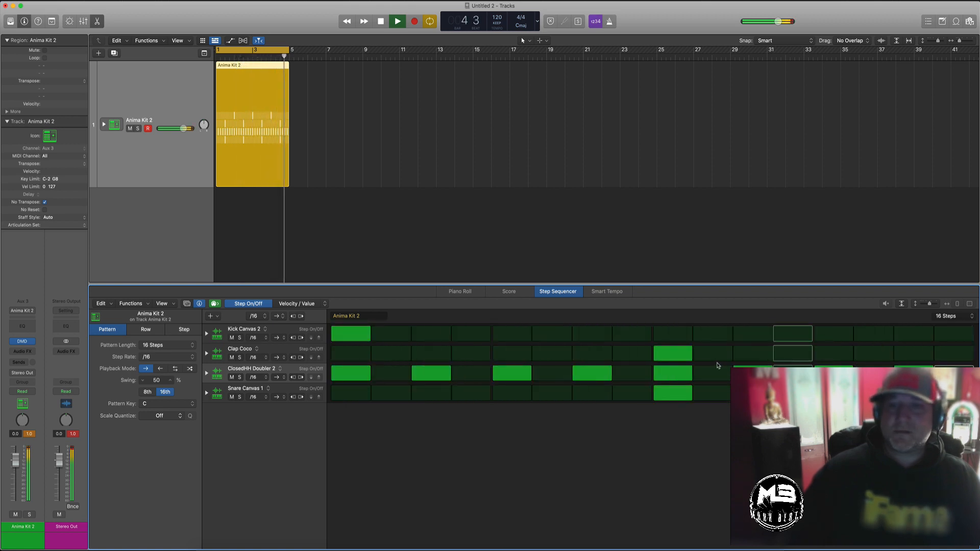
pyautogui.click(672, 373)
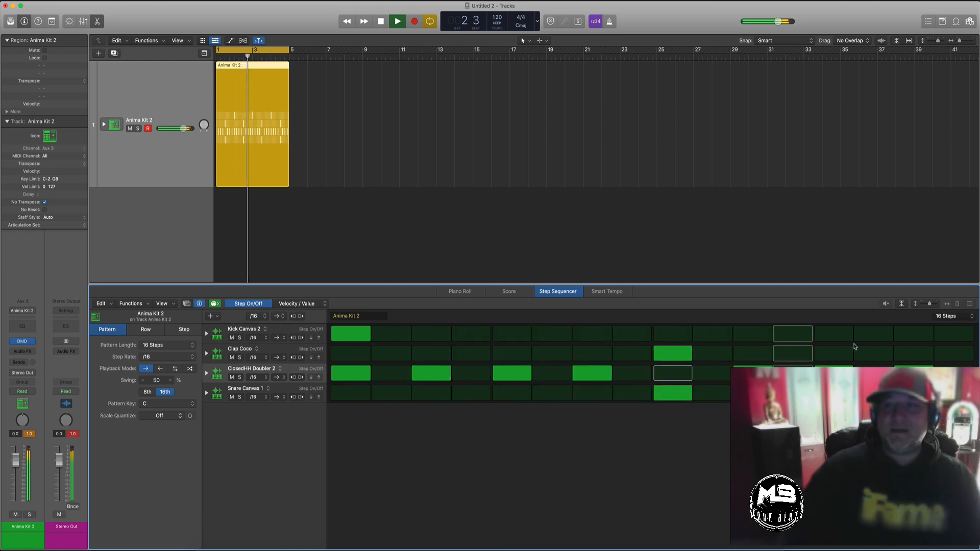
# Step: Extend the pattern length to 32 steps, restart playback to listen, and extend it further to 64 steps
pyautogui.click(951, 316)
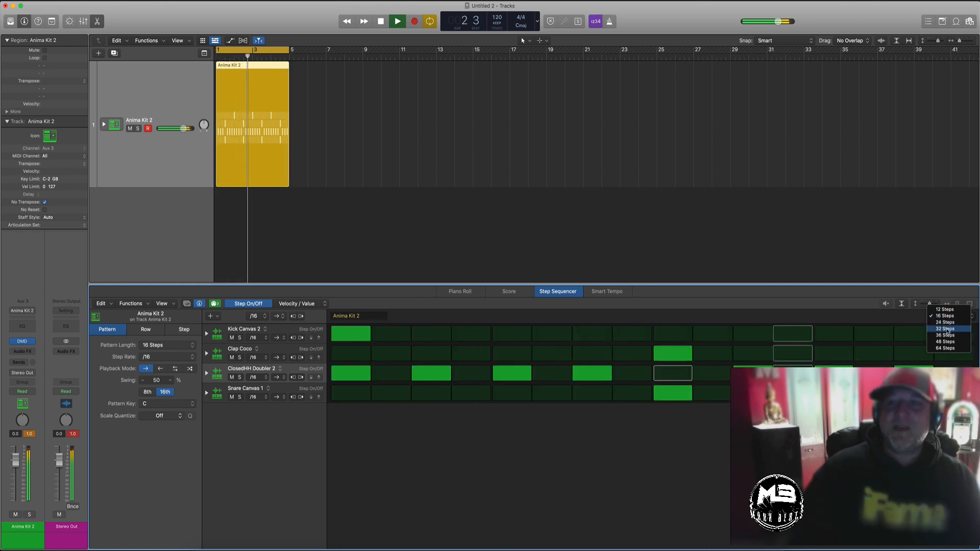
pyautogui.click(945, 329)
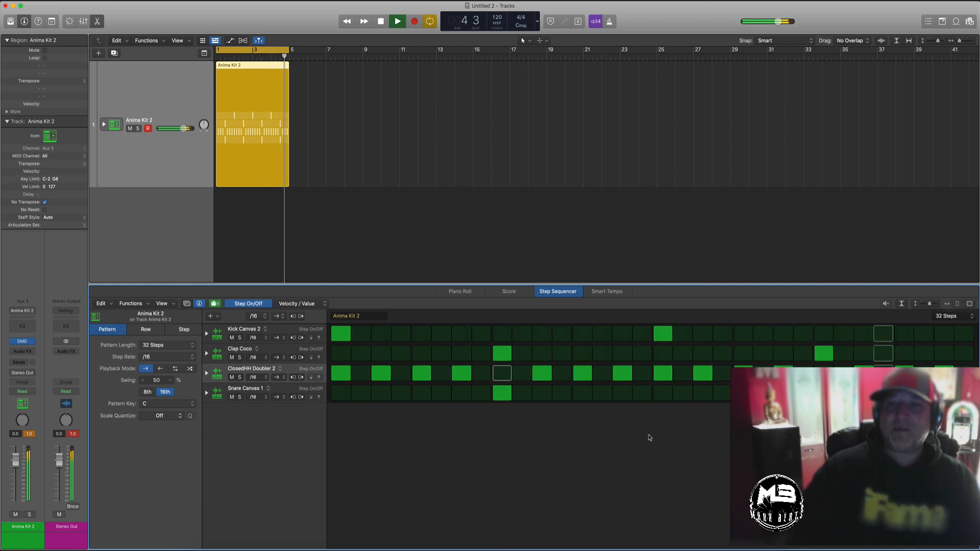
pyautogui.press('space')
pyautogui.click(539, 269)
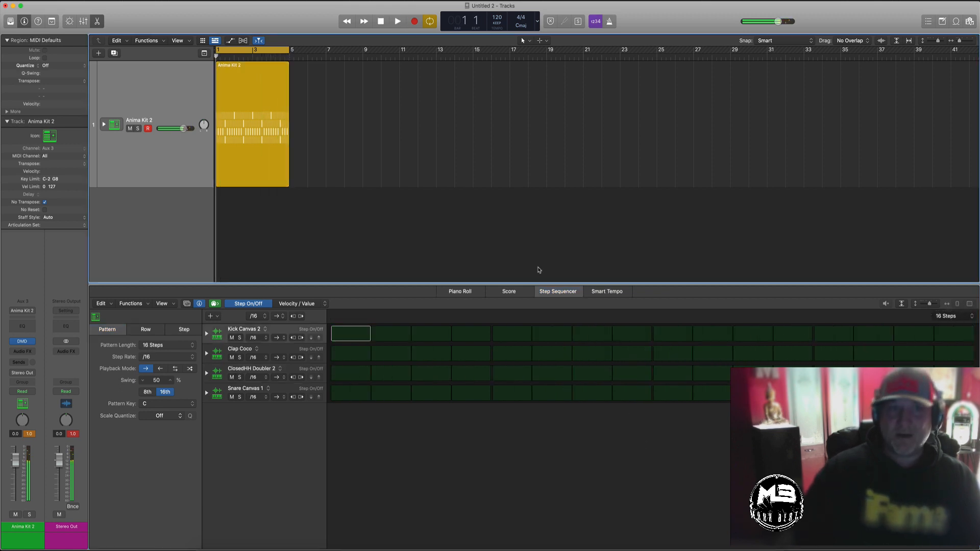
pyautogui.click(165, 157)
pyautogui.press('space')
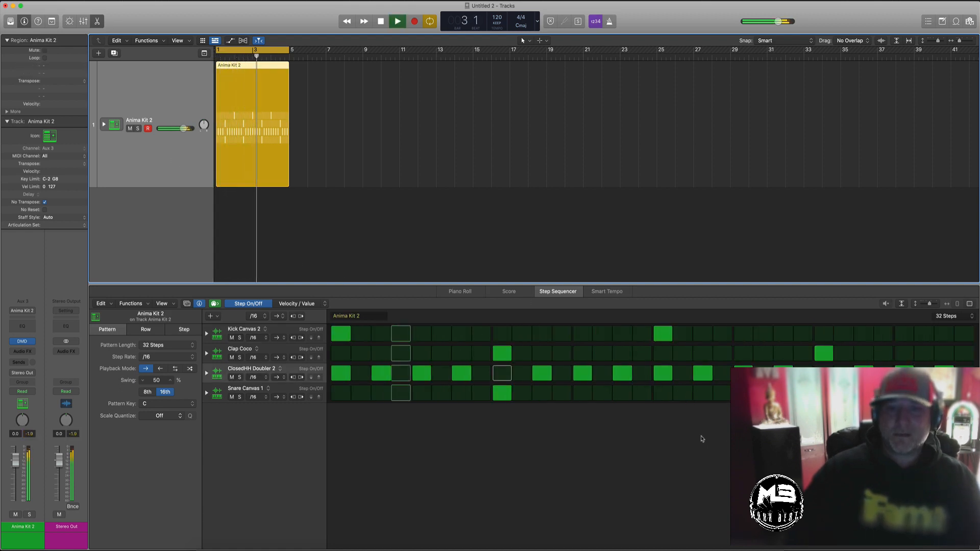
pyautogui.click(947, 316)
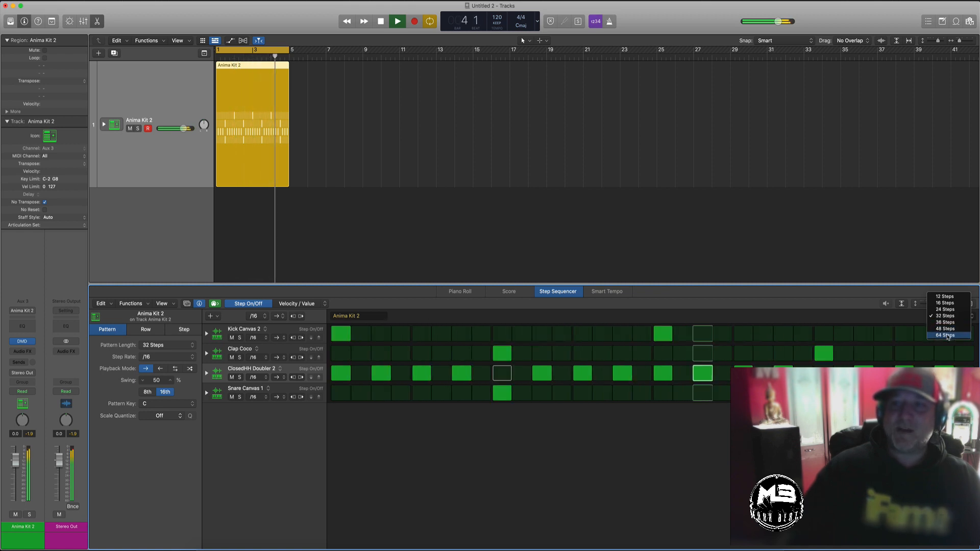
pyautogui.click(947, 335)
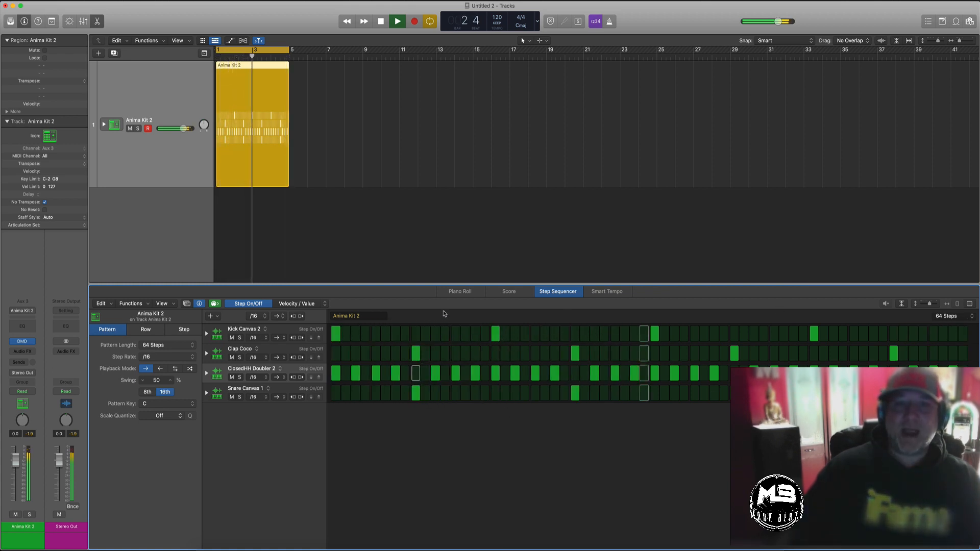
# Step: Replace the kick on step 17 with kicks on steps 13 and 22, playing the pattern back to check the timing
pyautogui.click(495, 334)
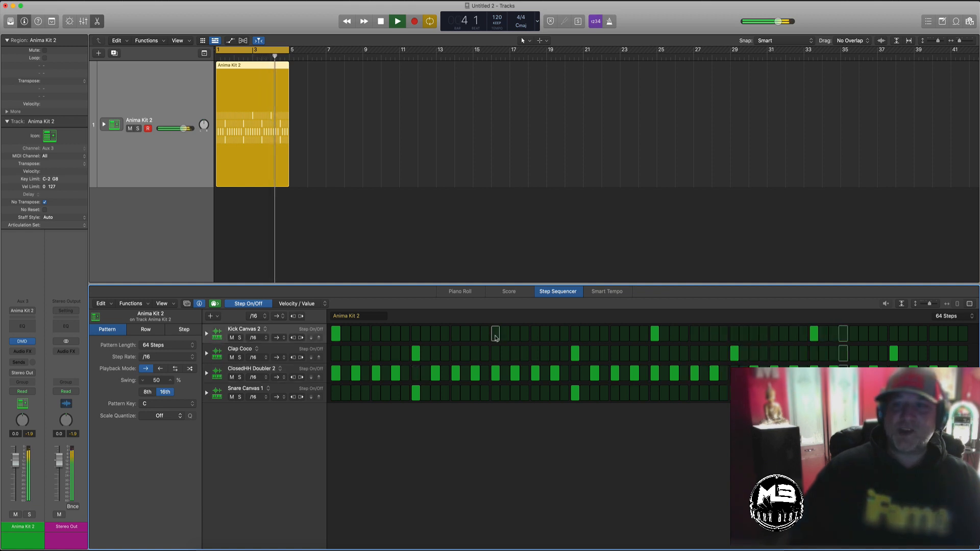
pyautogui.click(466, 335)
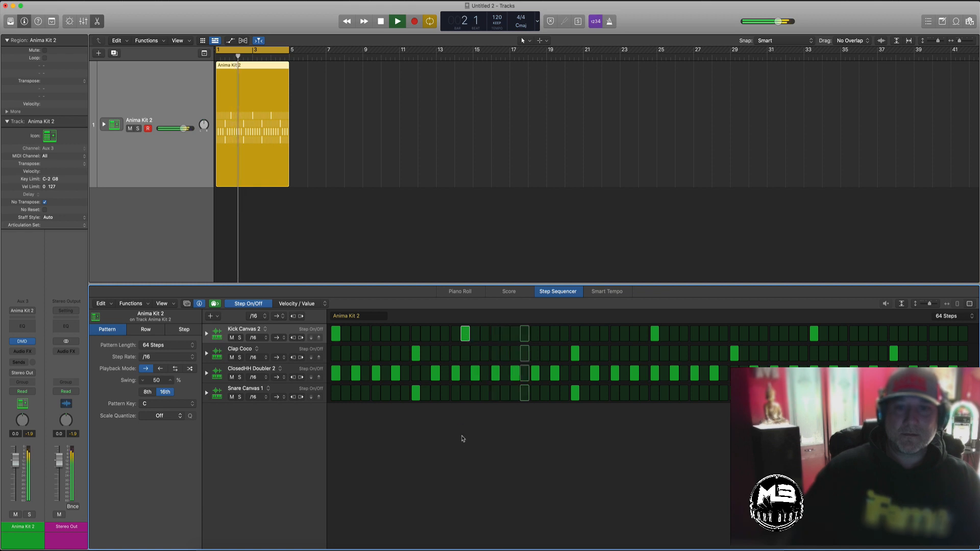
pyautogui.press('space')
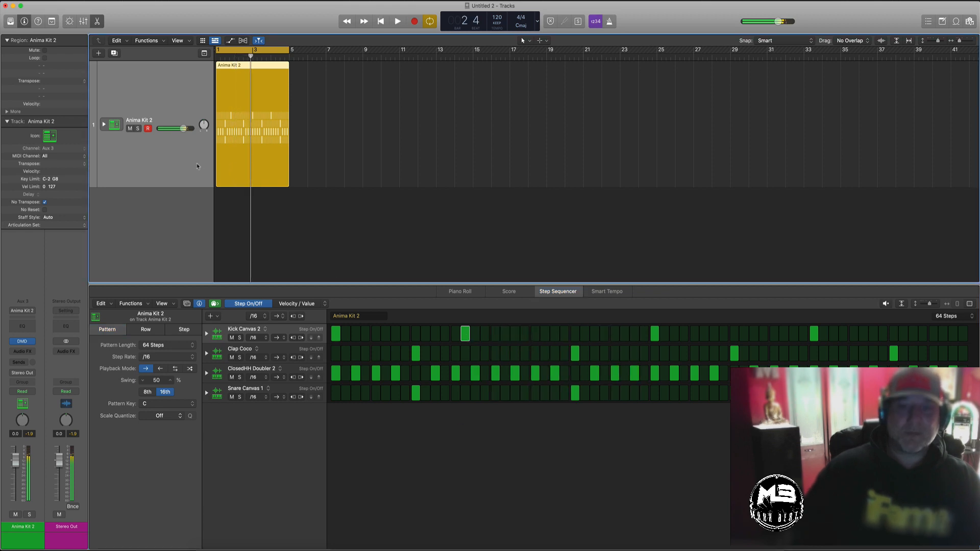
pyautogui.press('space')
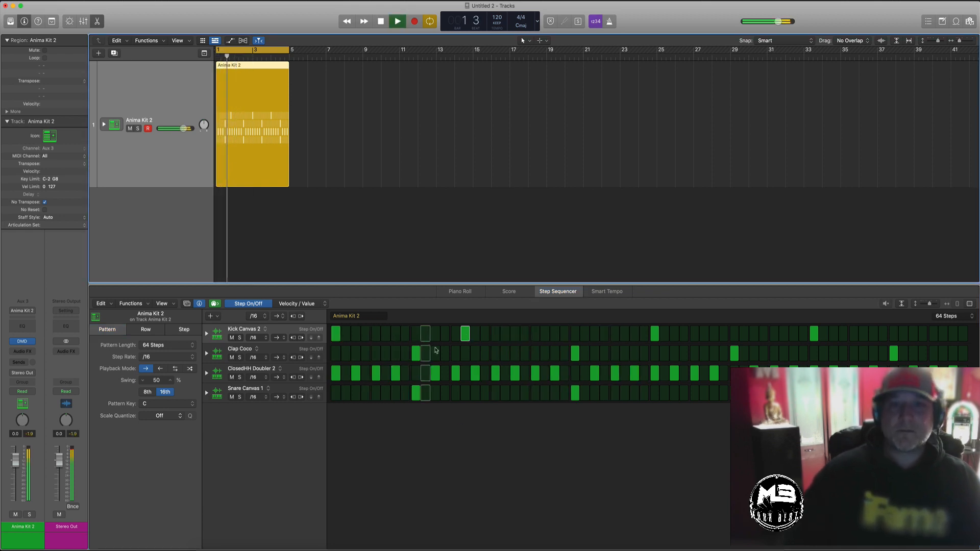
pyautogui.press('space')
pyautogui.click(466, 334)
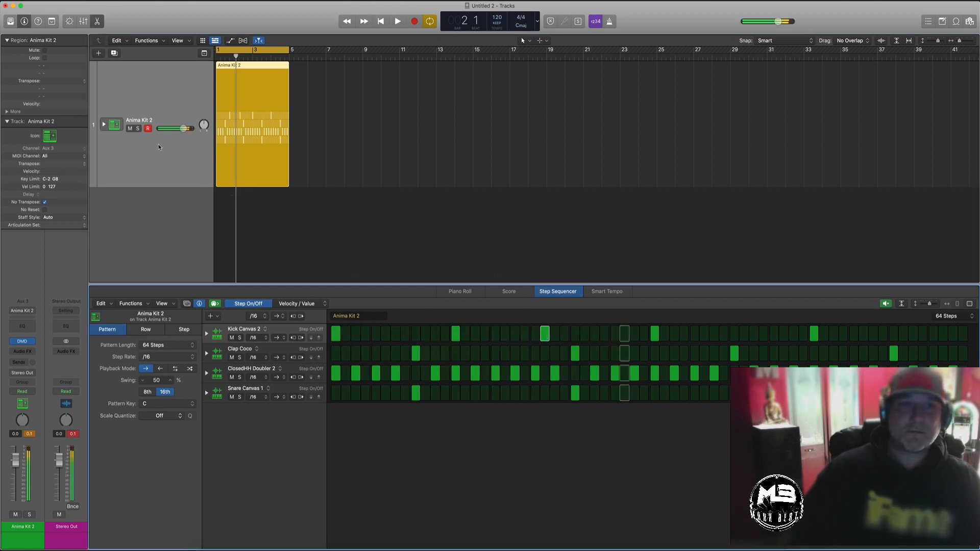
pyautogui.press('space')
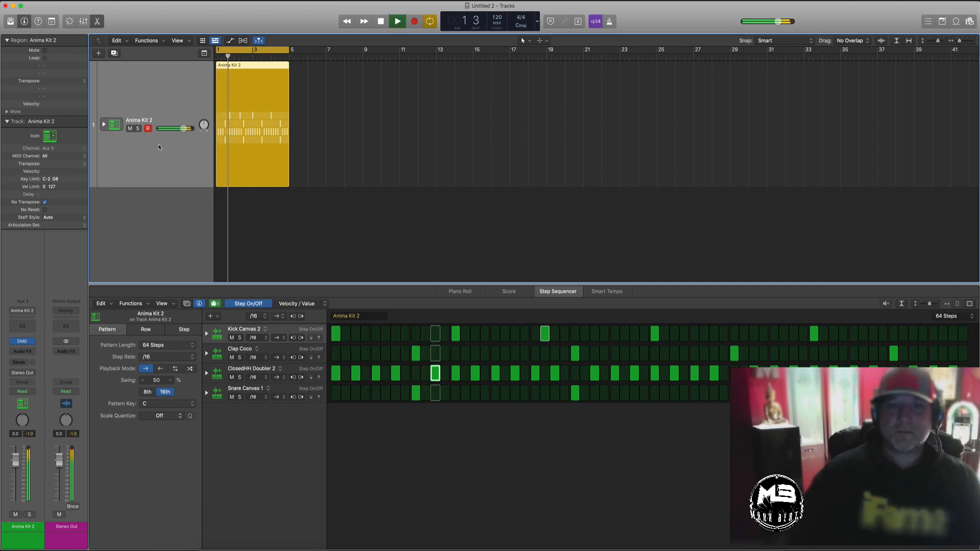
# Step: Move the kicks on steps 22 and 49 to steps 21 and 45, add kicks on steps 35 and 53, and play the pattern
pyautogui.click(534, 334)
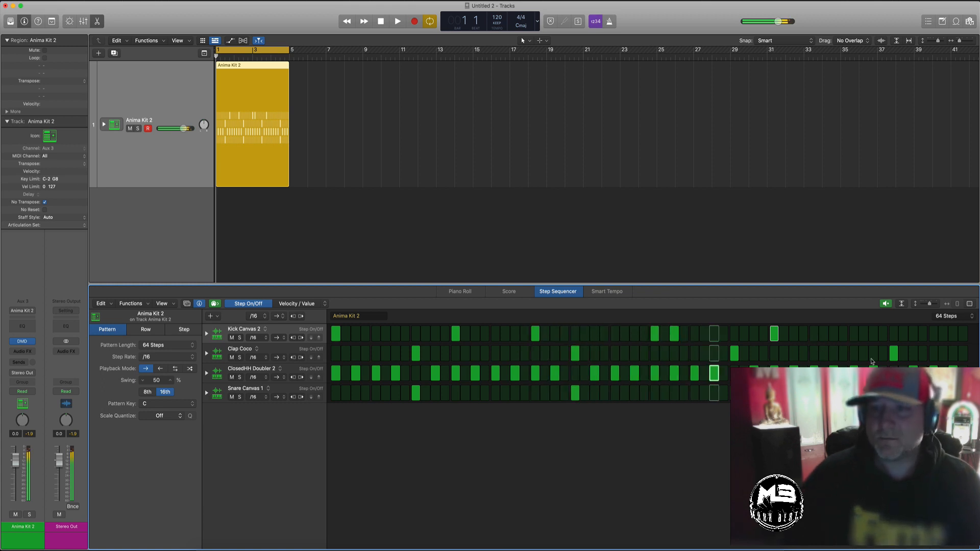
pyautogui.click(852, 336)
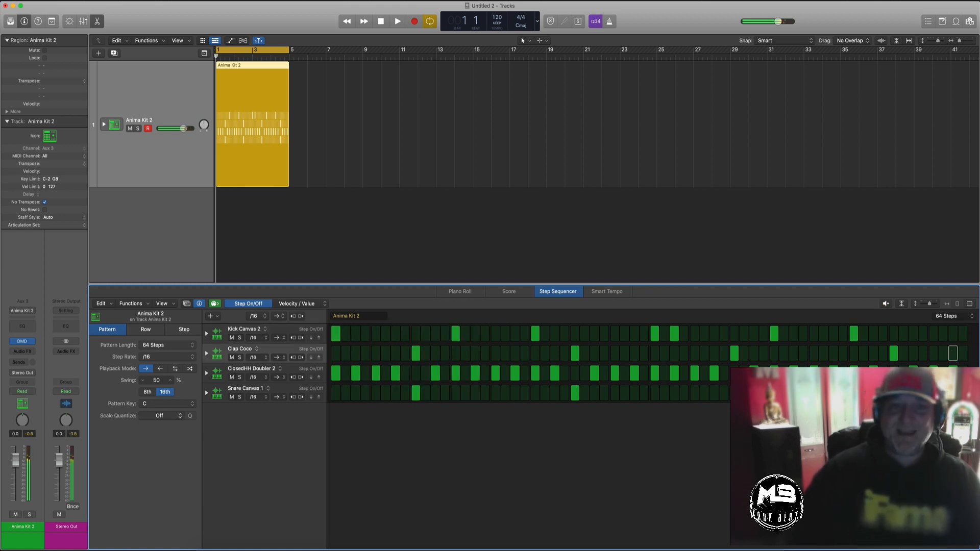
pyautogui.press('space')
pyautogui.press('space')
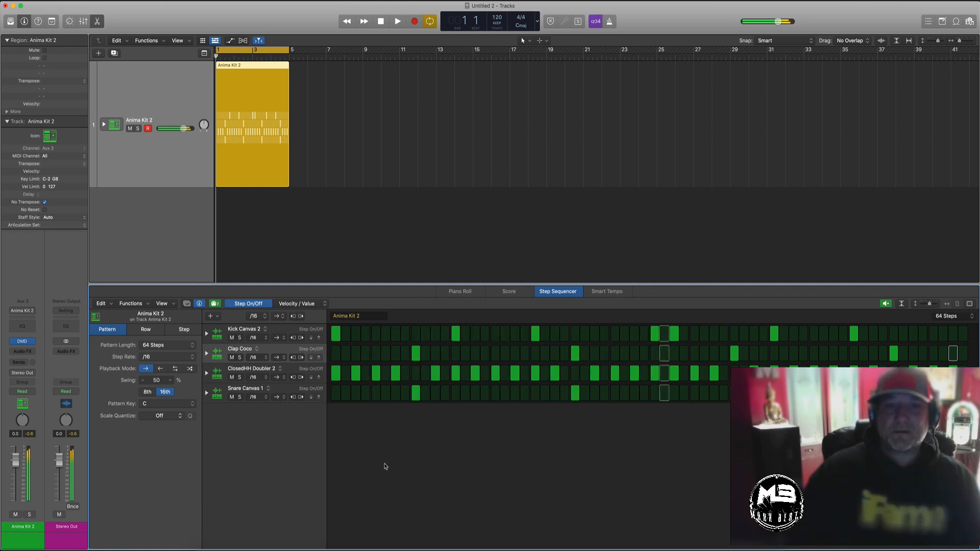
pyautogui.press('space')
pyautogui.press('space')
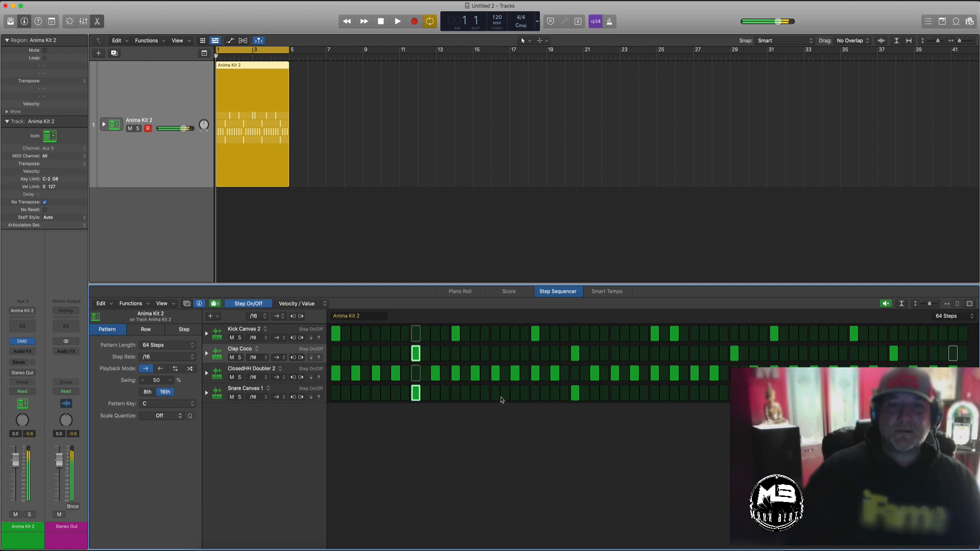
# Step: Try a snare on step 20, move it to step 19, and clear and restore the snare on step 9
pyautogui.click(525, 396)
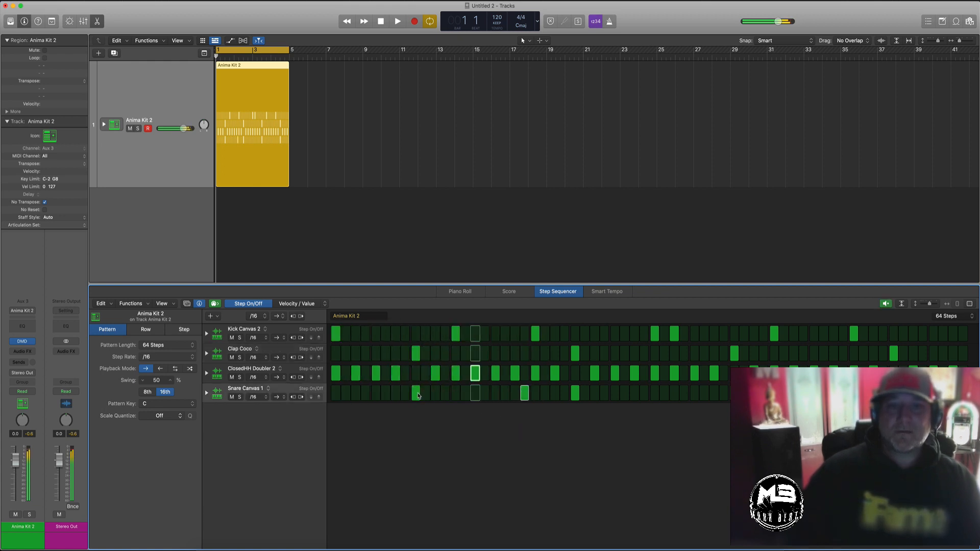
pyautogui.click(416, 394)
pyautogui.click(514, 393)
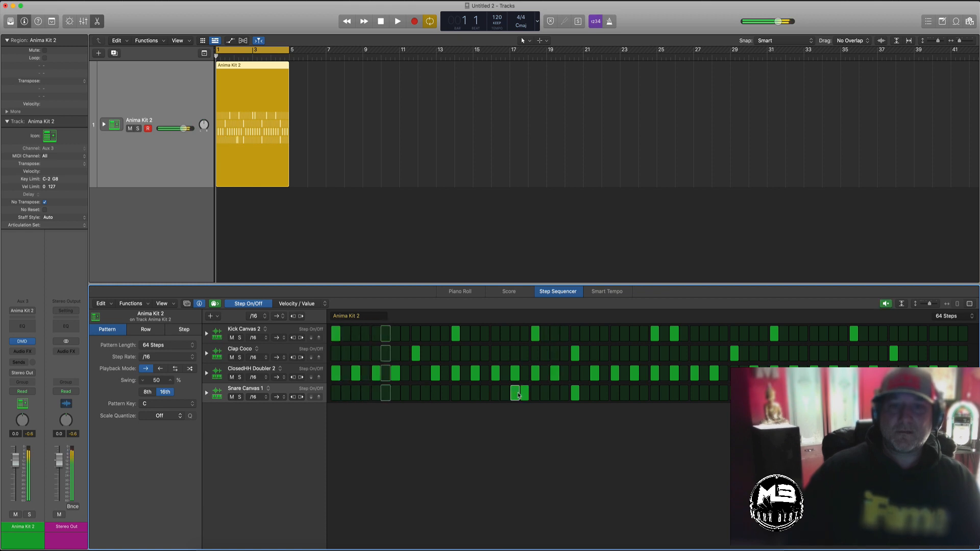
pyautogui.click(525, 393)
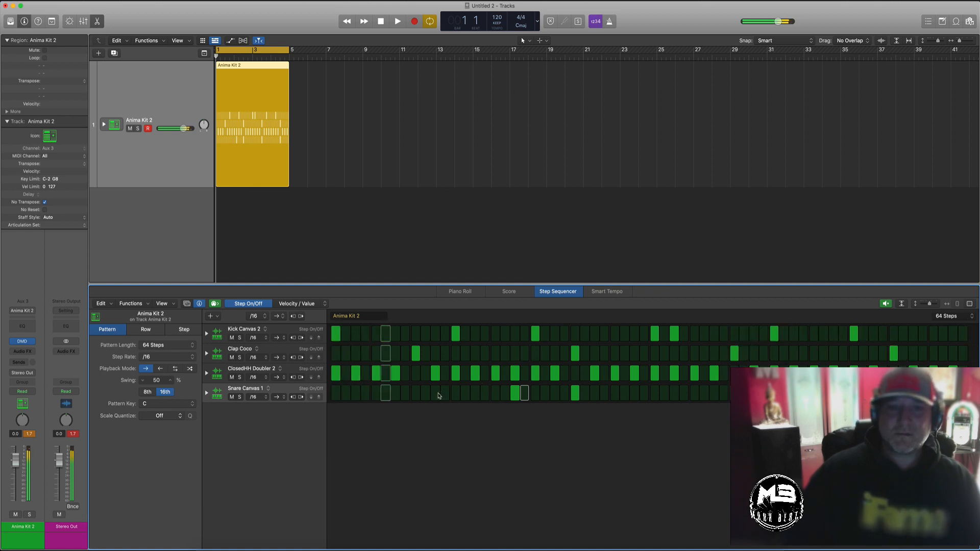
pyautogui.click(415, 393)
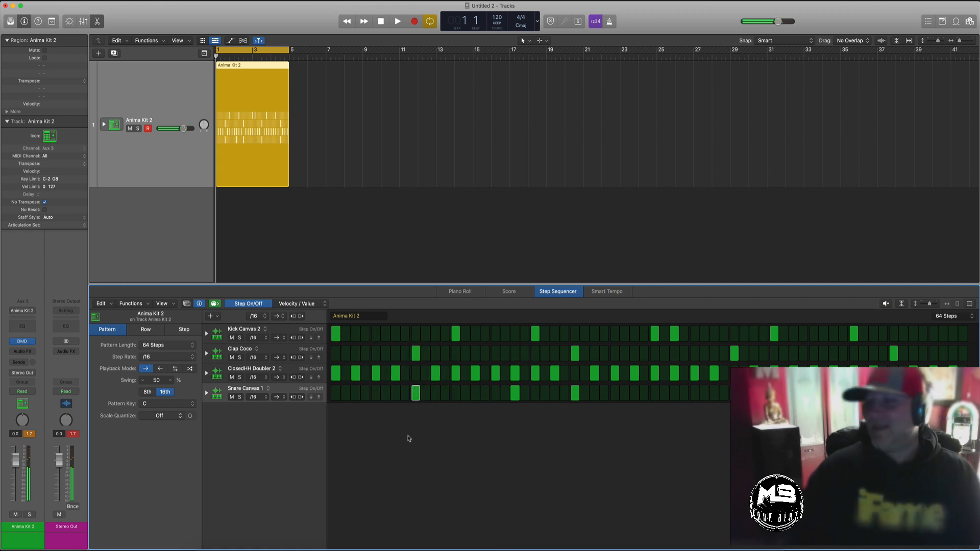
# Step: Examine the Row, Step and Pattern settings in the Step Sequencer's inspector, including those of the Kick Canvas 2 row
pyautogui.click(199, 304)
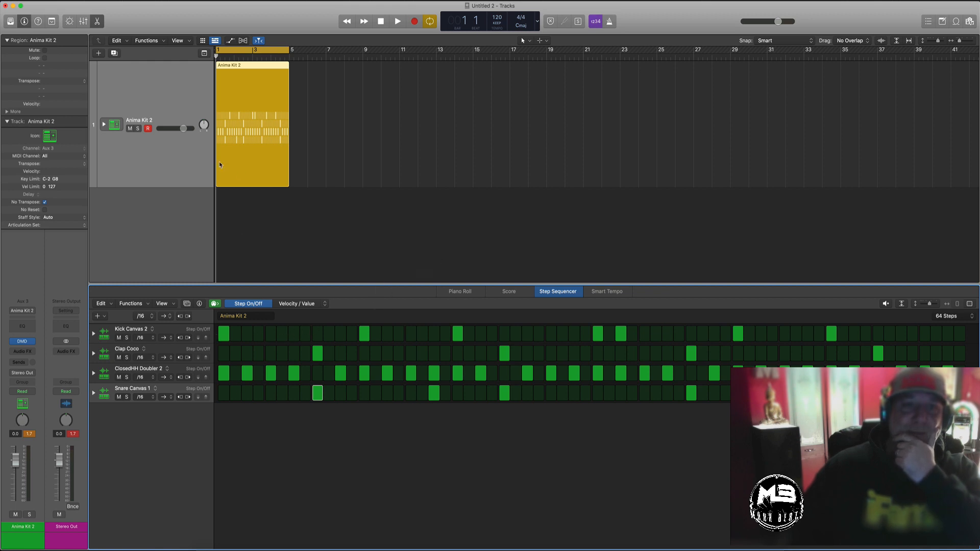
pyautogui.click(183, 157)
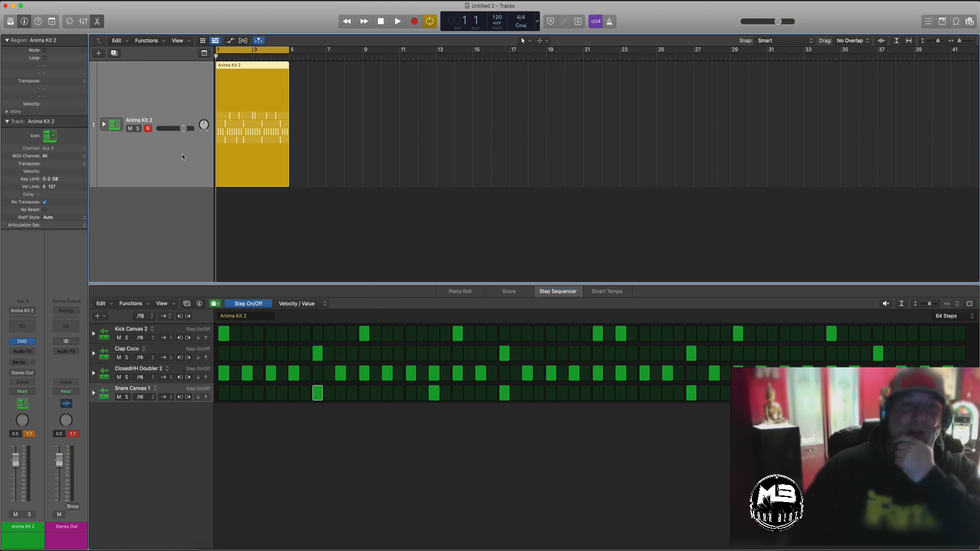
pyautogui.click(199, 304)
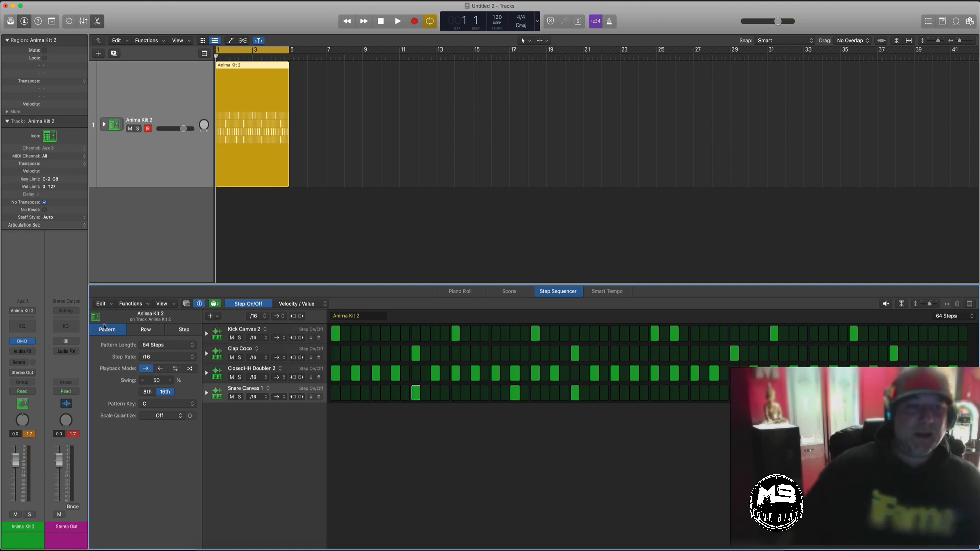
pyautogui.click(153, 330)
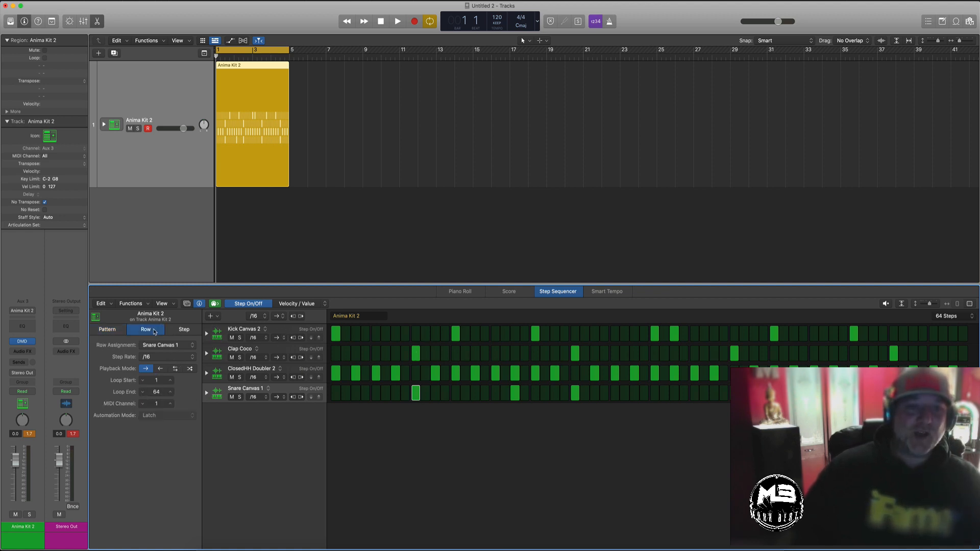
pyautogui.click(292, 328)
pyautogui.click(176, 329)
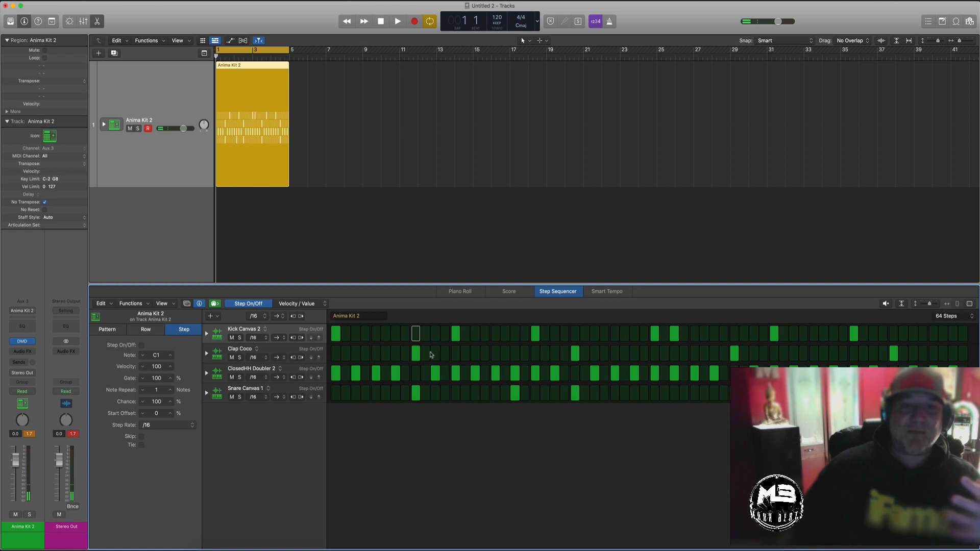
pyautogui.click(156, 331)
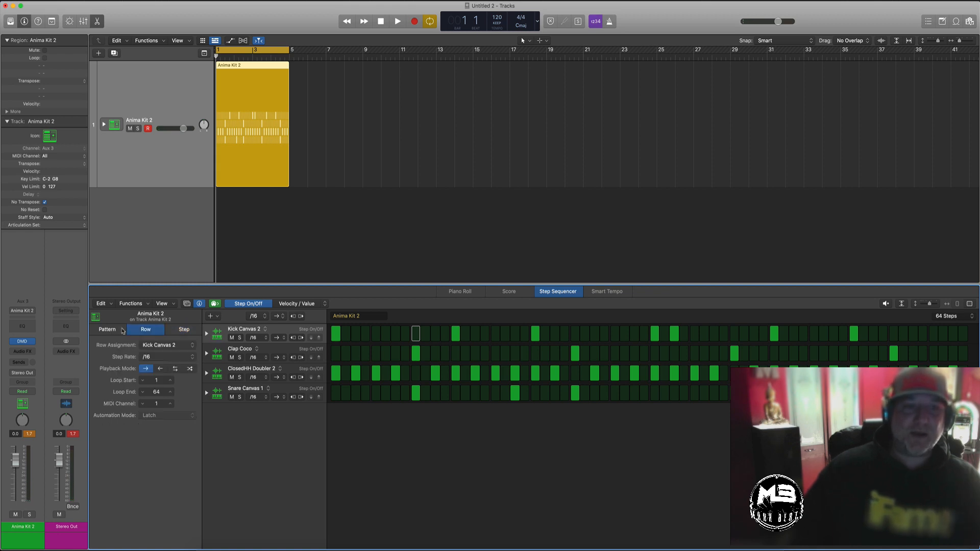
pyautogui.click(108, 330)
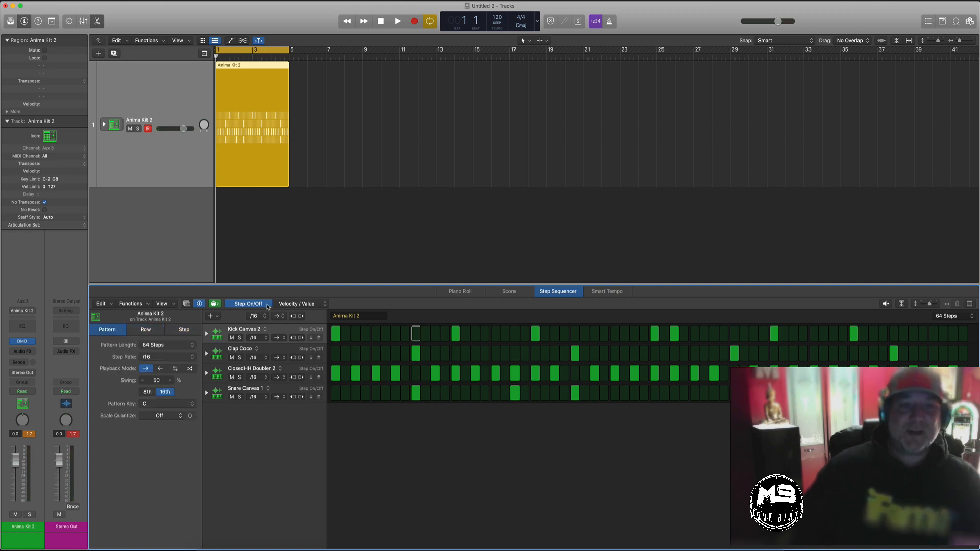
pyautogui.click(199, 304)
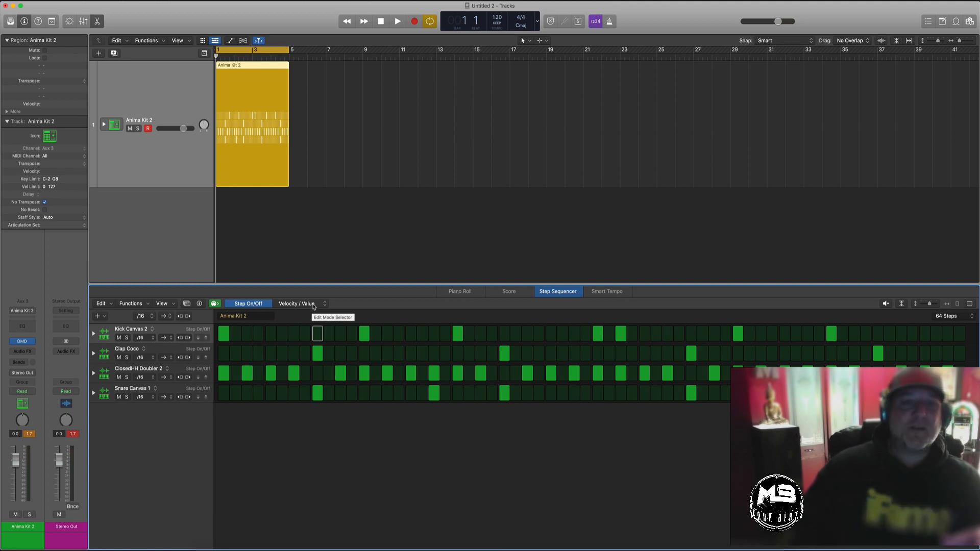
# Step: Switch the step edit mode from Velocity / Value to Note Repeat and preview the pattern
pyautogui.click(313, 305)
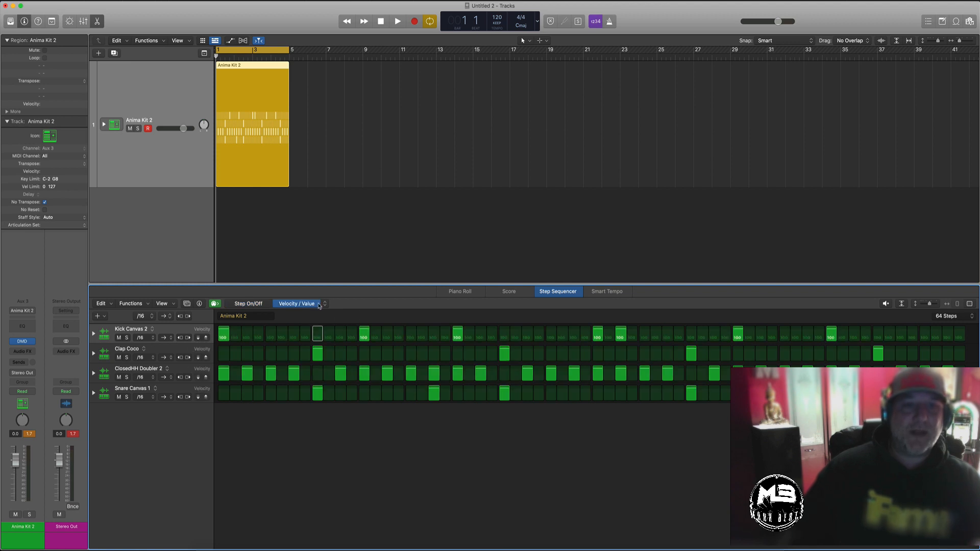
pyautogui.click(321, 304)
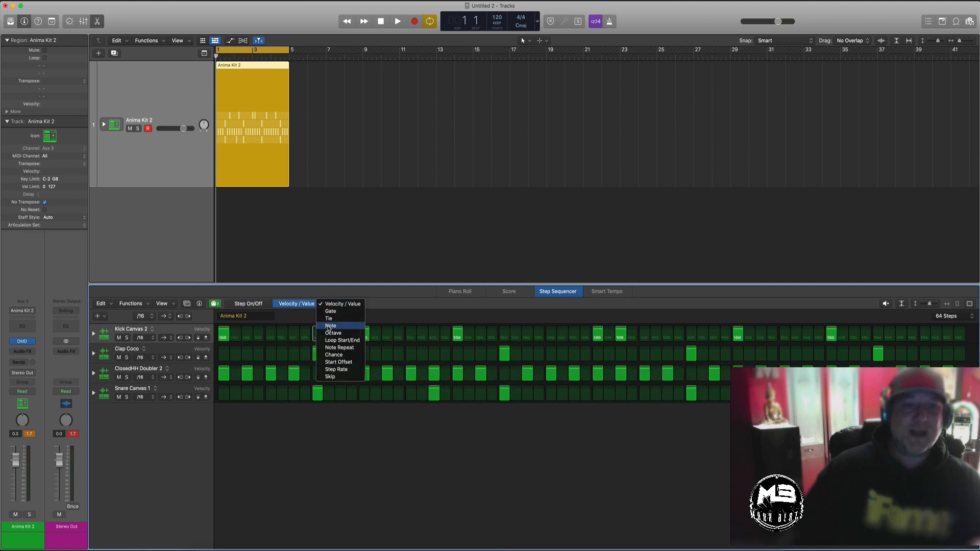
pyautogui.click(333, 348)
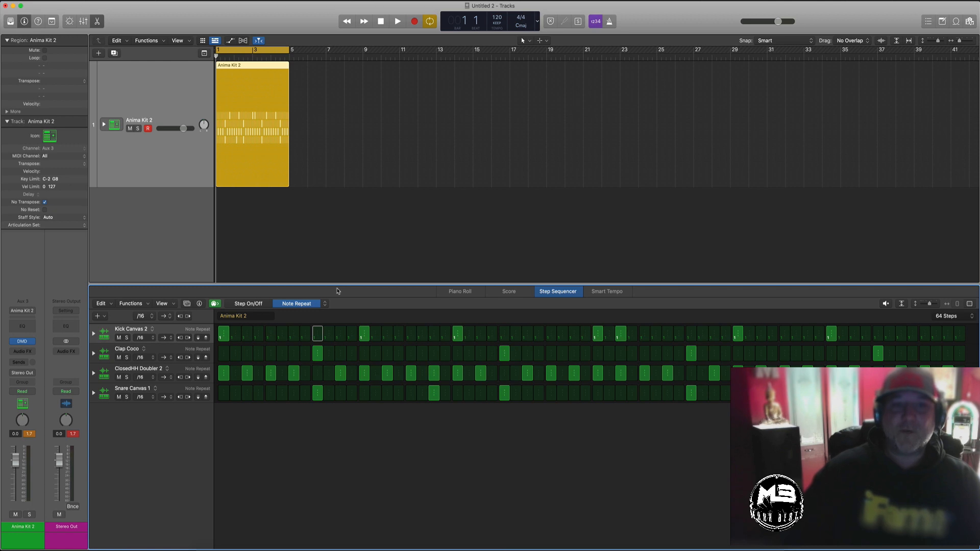
pyautogui.press('space')
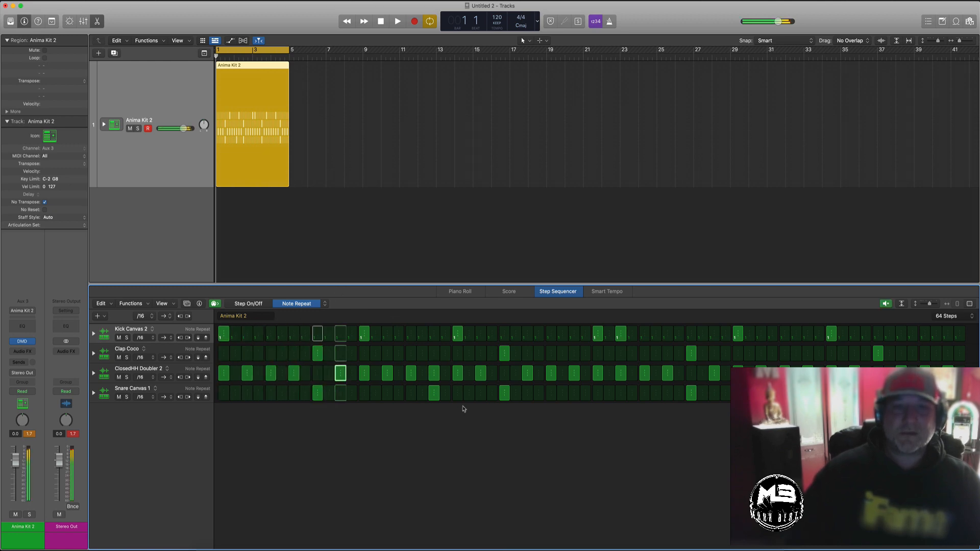
pyautogui.press('space')
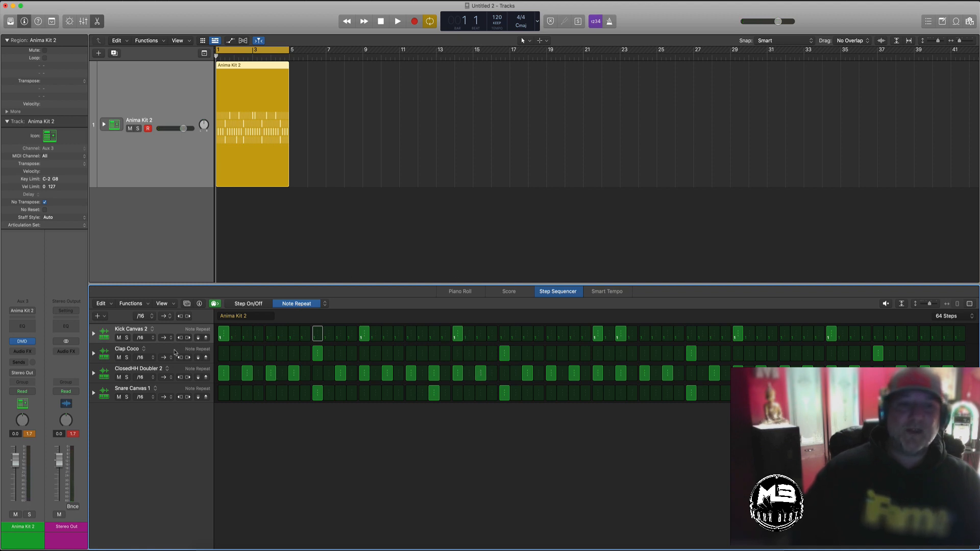
# Step: Set the note repeat of the closed hi-hat on step 7 to 3 and play the region to hear it
pyautogui.click(182, 371)
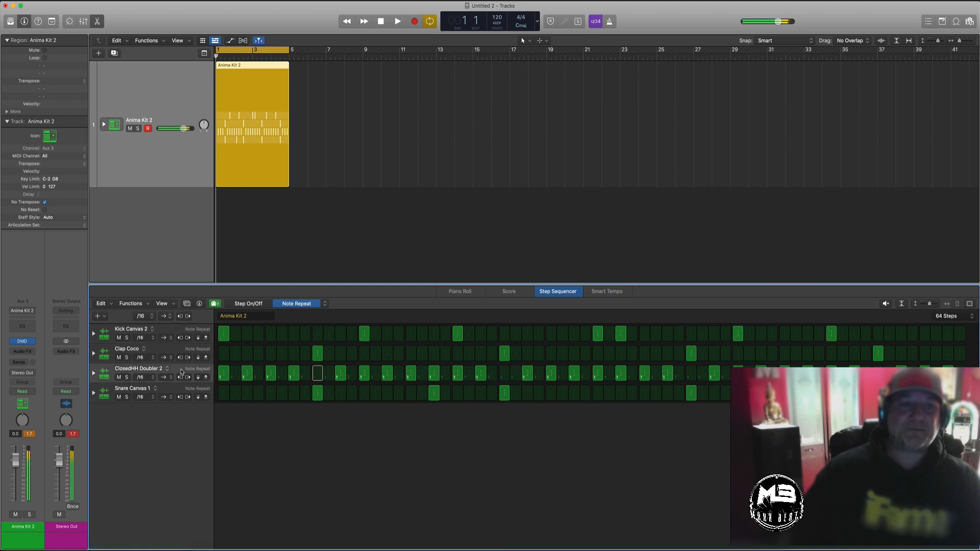
pyautogui.click(295, 375)
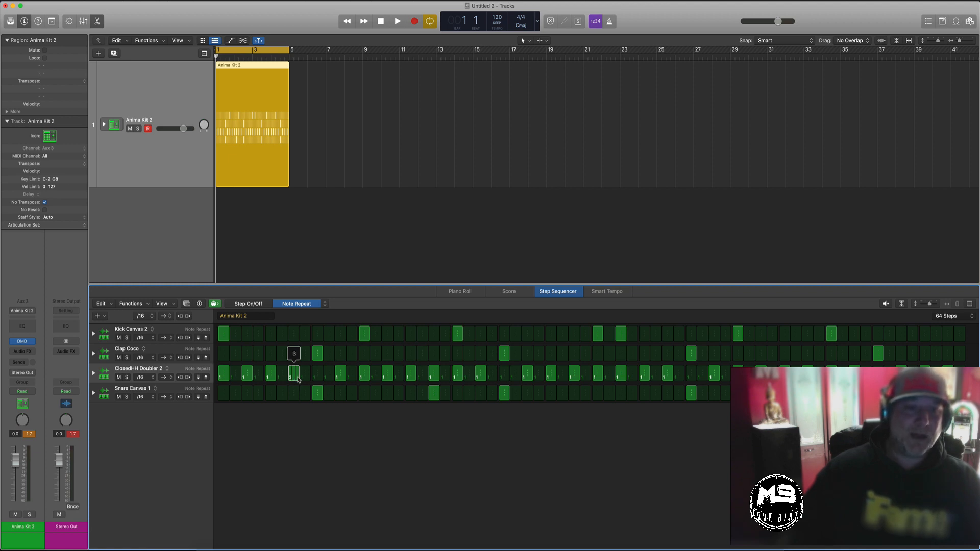
pyautogui.click(196, 167)
pyautogui.press('space')
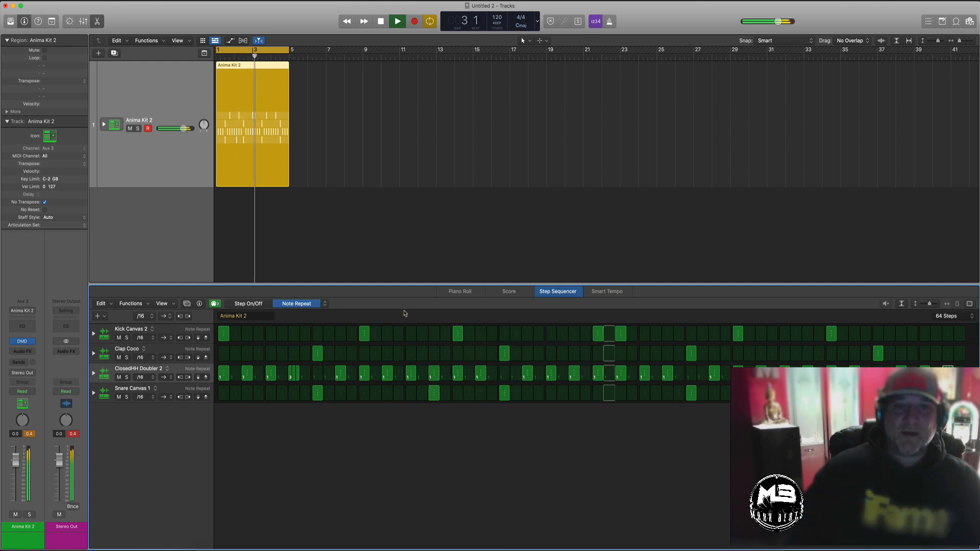
pyautogui.click(175, 167)
pyautogui.press('space')
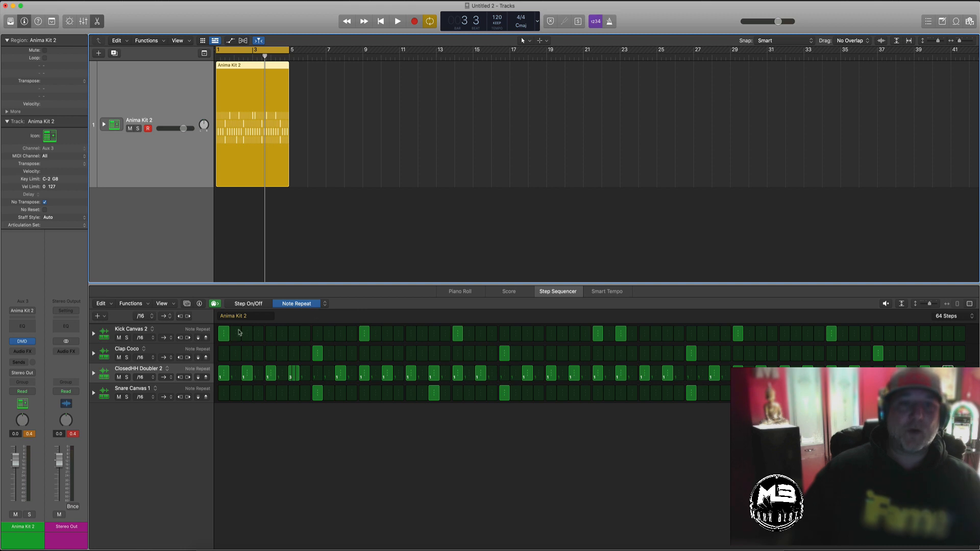
# Step: Switch the edit mode to Velocity / Value and lower the closed hi-hat velocities on steps 3, 5 and 35 while previewing the pattern
pyautogui.click(324, 304)
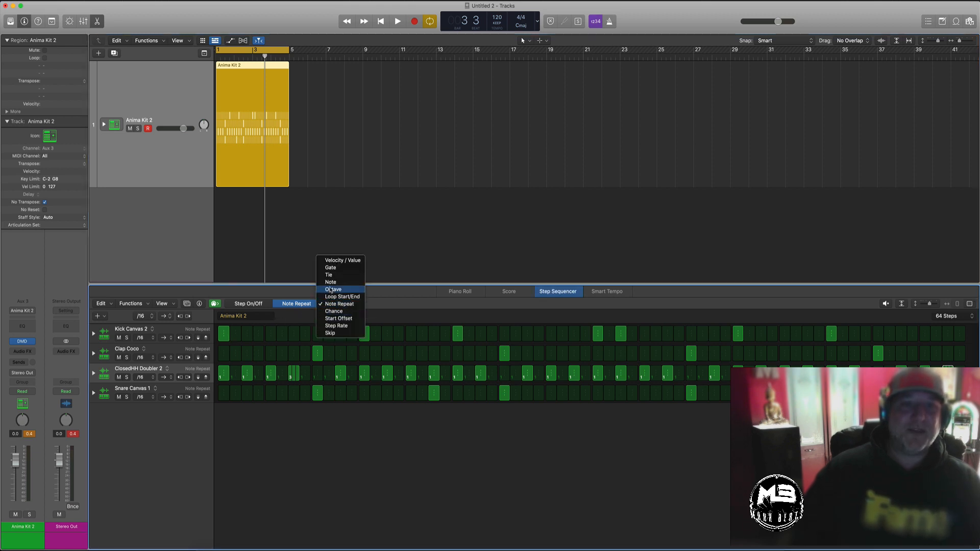
pyautogui.click(341, 261)
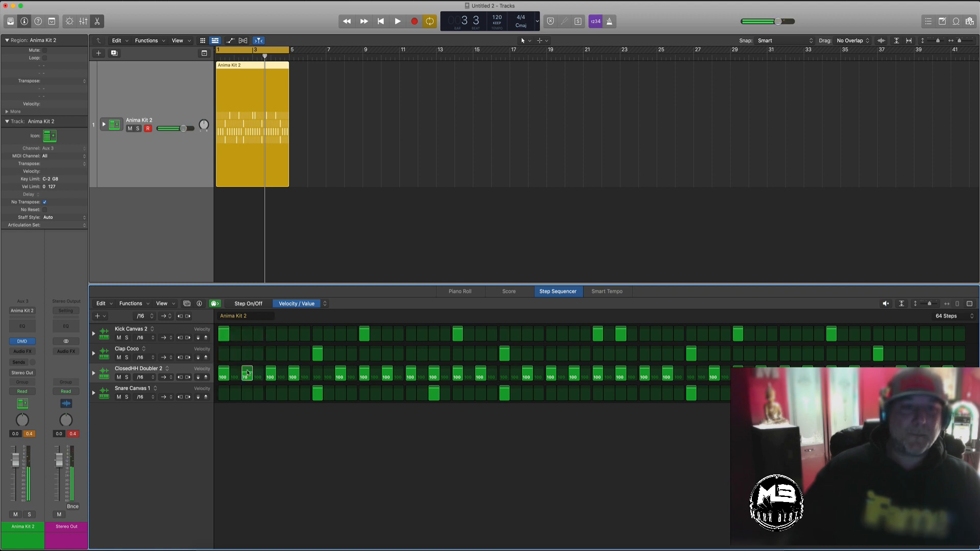
pyautogui.moveTo(247, 376); pyautogui.dragTo(247, 377)
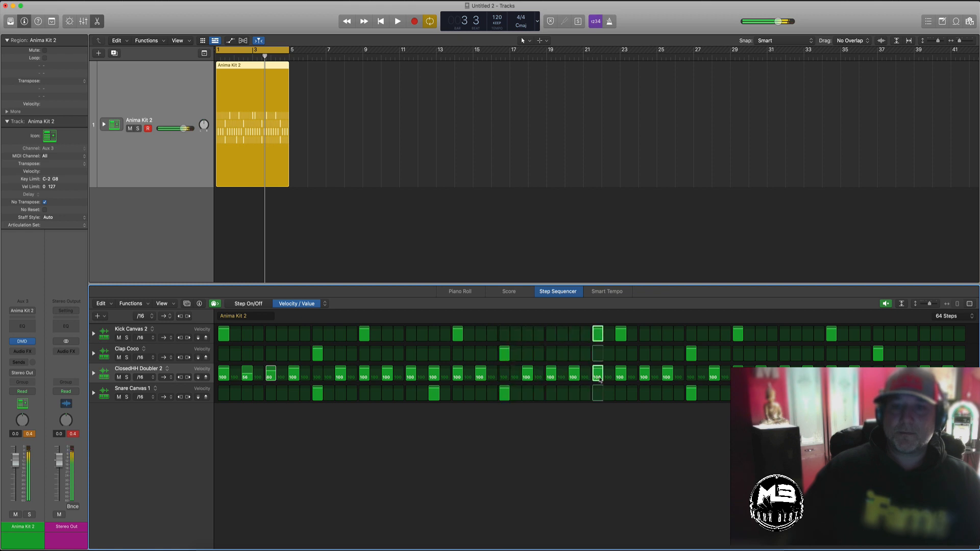
pyautogui.hotkey('alt', 'space')
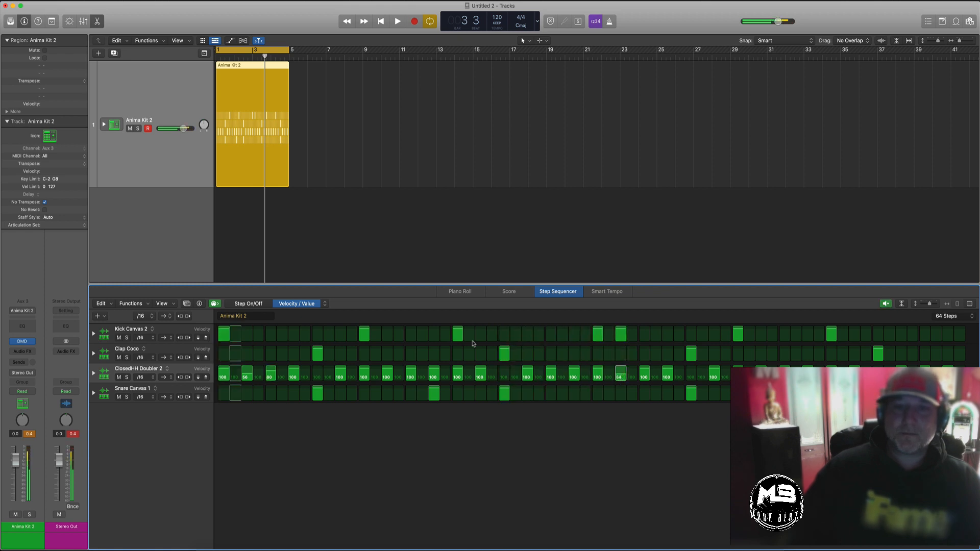
# Step: Raise the velocity of the kicks on steps 1, 13, 21, 33, 35, 45 and 53 to 127
pyautogui.moveTo(225, 336); pyautogui.dragTo(225, 332)
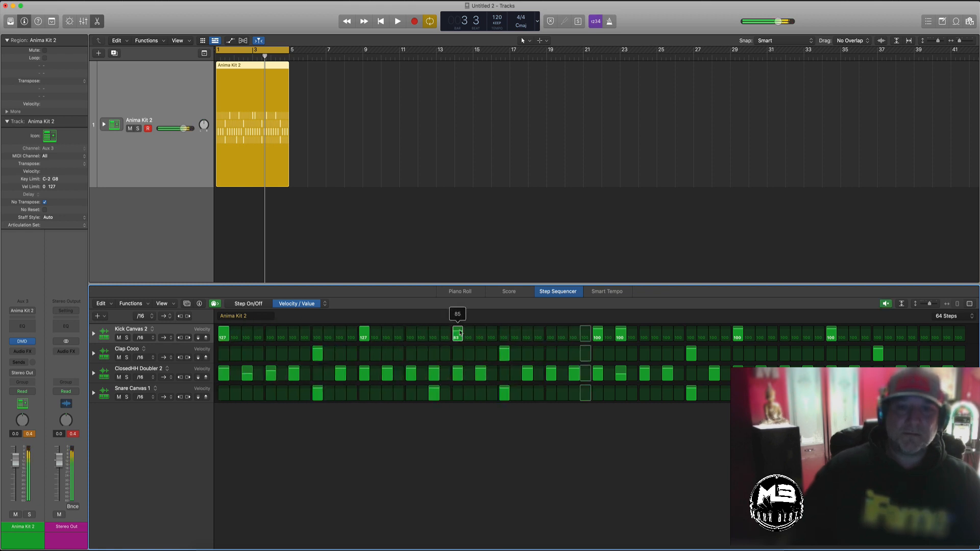
pyautogui.moveTo(459, 332); pyautogui.dragTo(457, 318)
pyautogui.moveTo(597, 335); pyautogui.dragTo(599, 319)
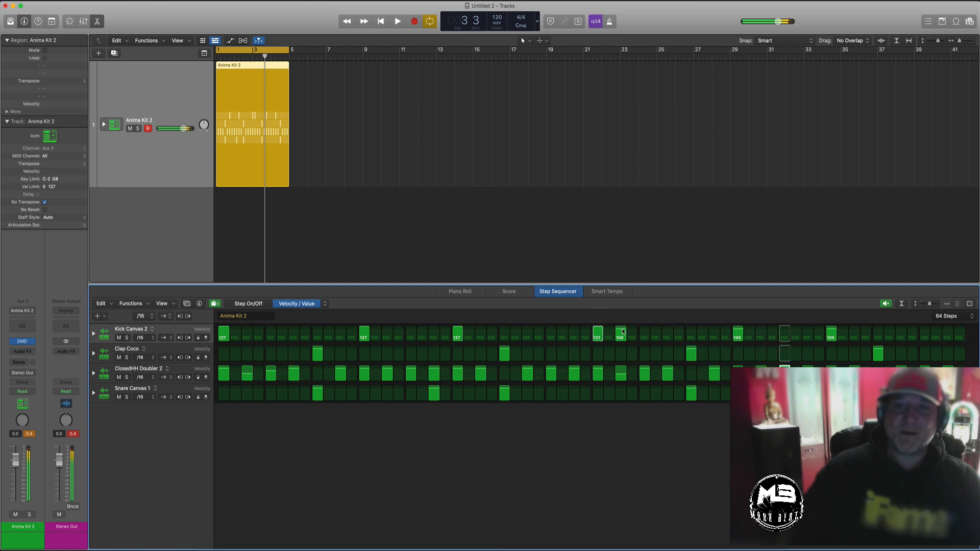
pyautogui.moveTo(742, 333); pyautogui.dragTo(742, 319)
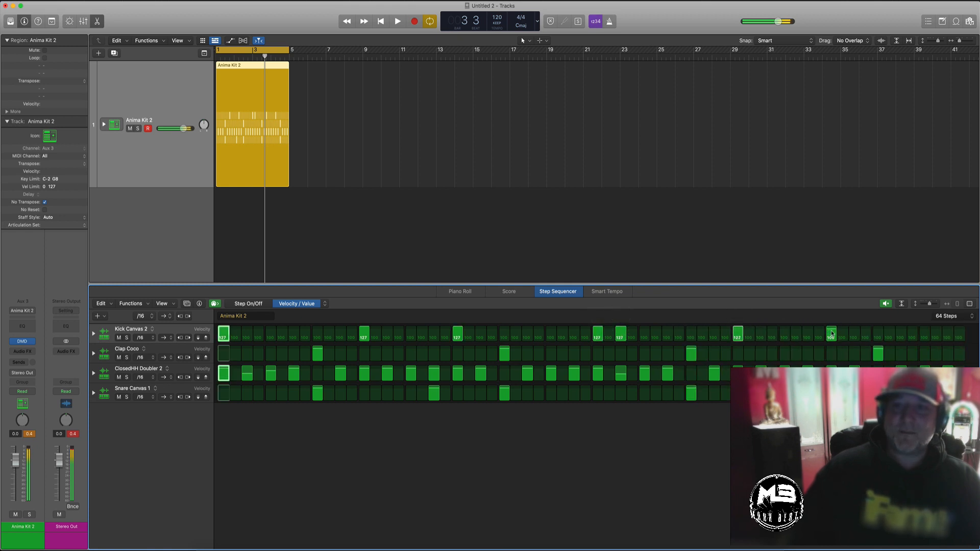
pyautogui.moveTo(831, 333); pyautogui.dragTo(828, 323)
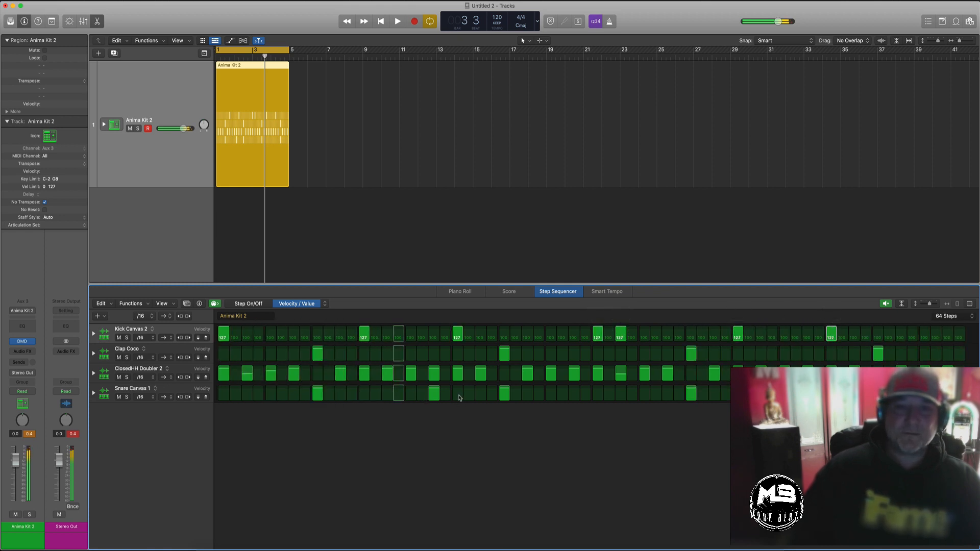
# Step: Lower the snare velocity on step 19, and set it to 111 on step 25 and 127 on steps 9 and 41
pyautogui.moveTo(435, 394); pyautogui.dragTo(438, 392)
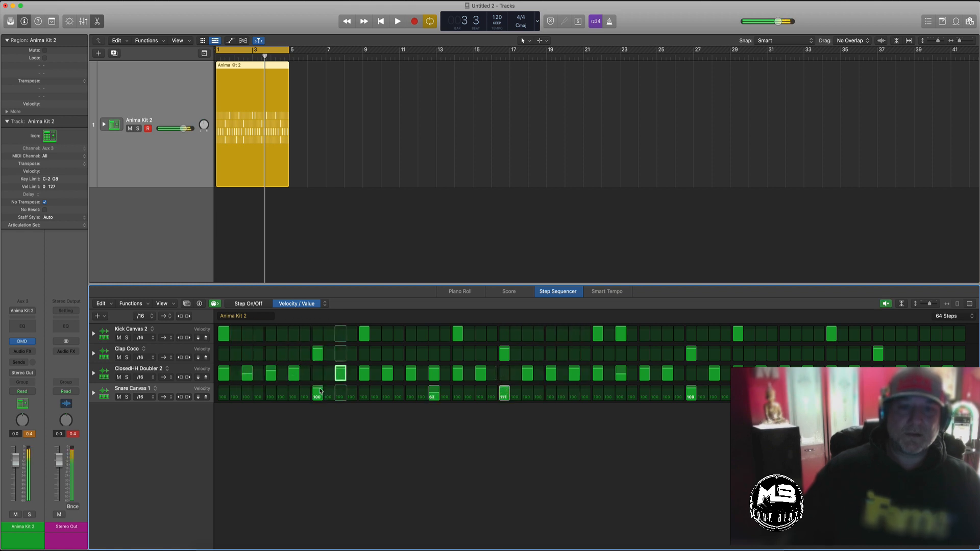
pyautogui.moveTo(320, 391); pyautogui.dragTo(320, 384)
pyautogui.moveTo(692, 392); pyautogui.dragTo(692, 384)
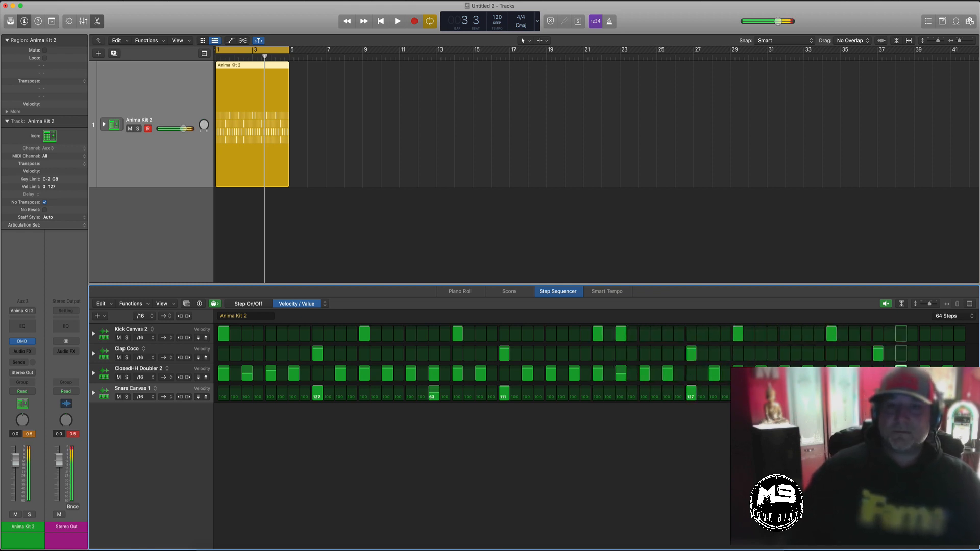
# Step: Look through the available edit modes without changing them and set the pattern's playback mode to backward
pyautogui.click(323, 304)
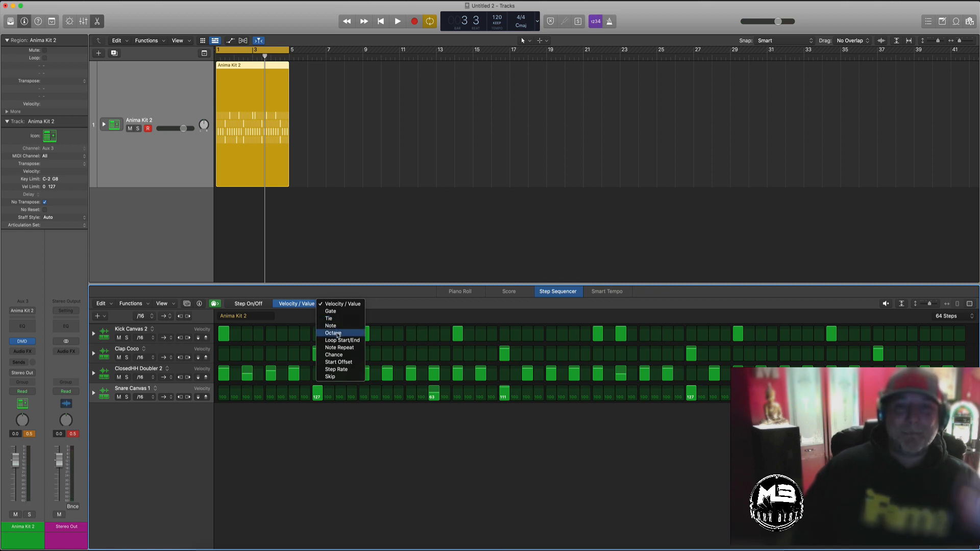
pyautogui.click(313, 438)
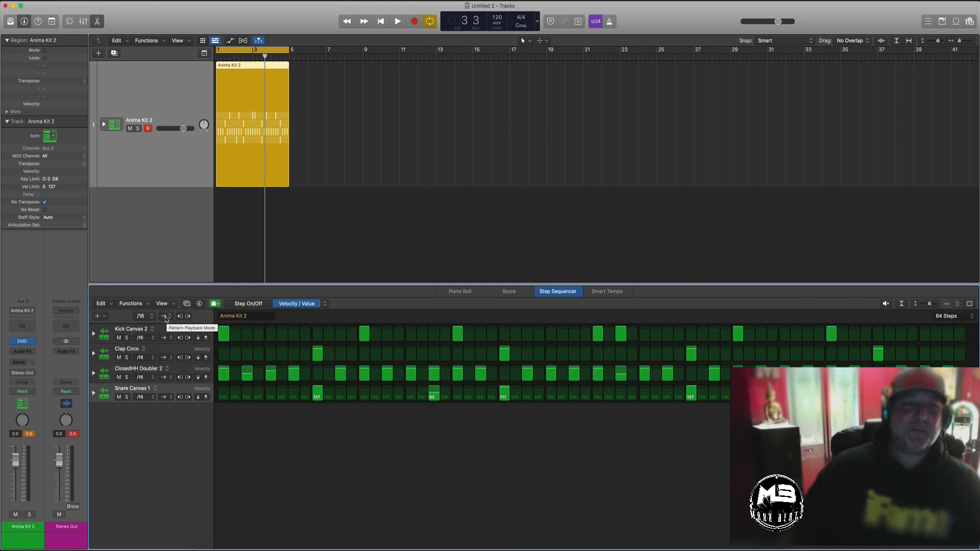
pyautogui.click(165, 316)
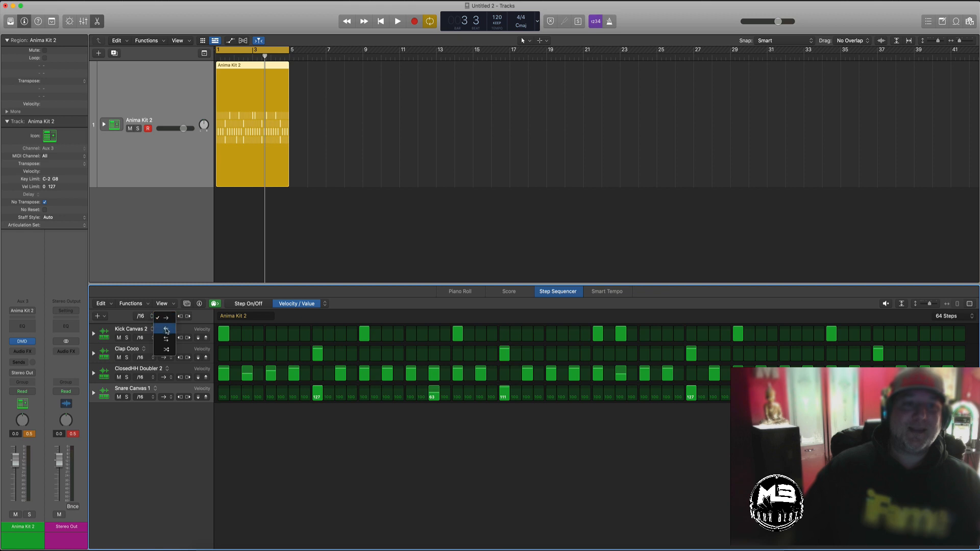
pyautogui.click(167, 330)
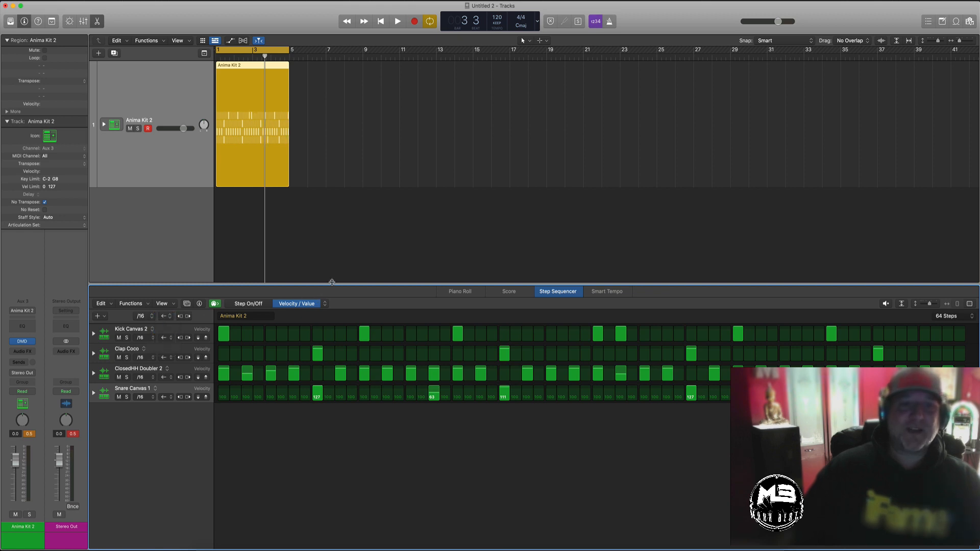
# Step: Preview the Anima Kit 2 pattern in backward playback mode
pyautogui.click(200, 170)
pyautogui.press('space')
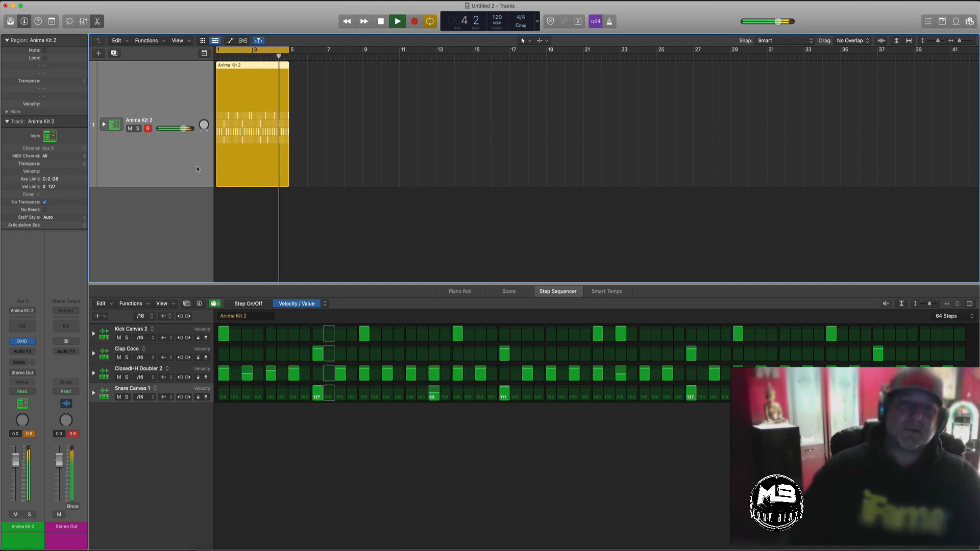
pyautogui.press('space')
# Step: Set the whole pattern's playback mode to ping-pong and preview it from the start of the project
pyautogui.click(167, 317)
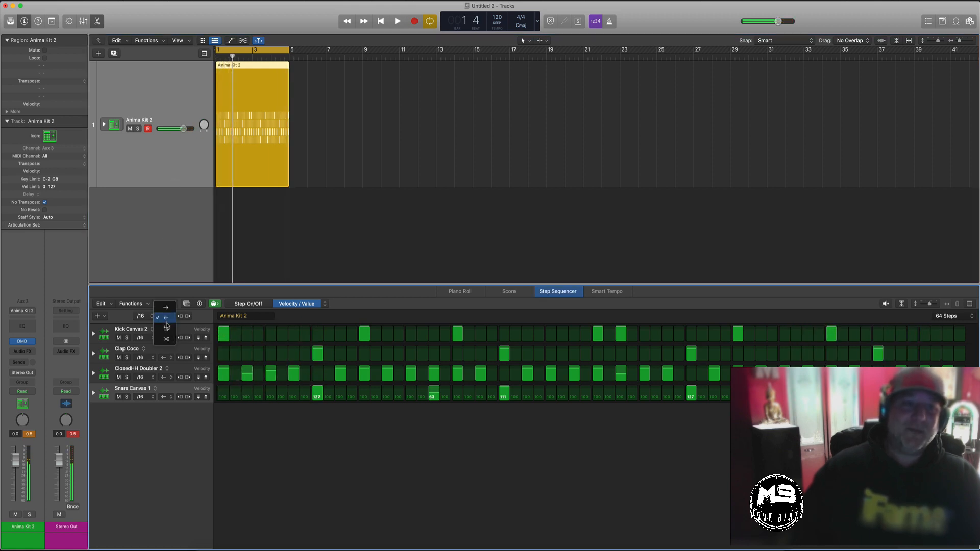
pyautogui.click(167, 328)
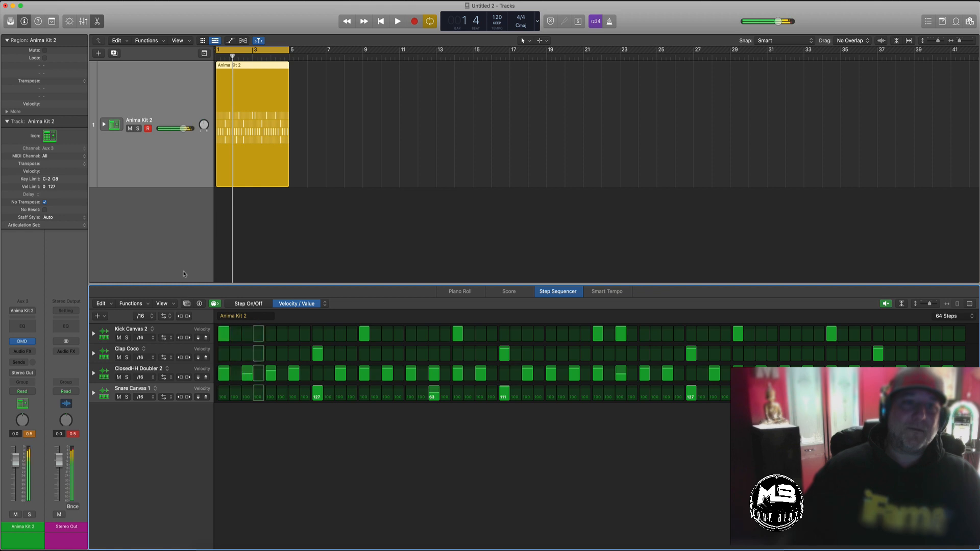
pyautogui.click(197, 168)
pyautogui.press('Return')
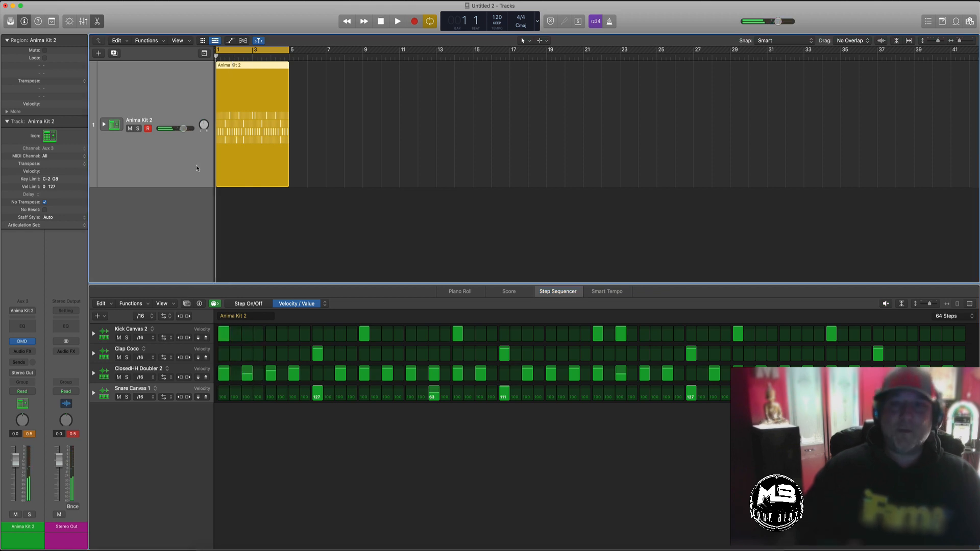
pyautogui.press('space')
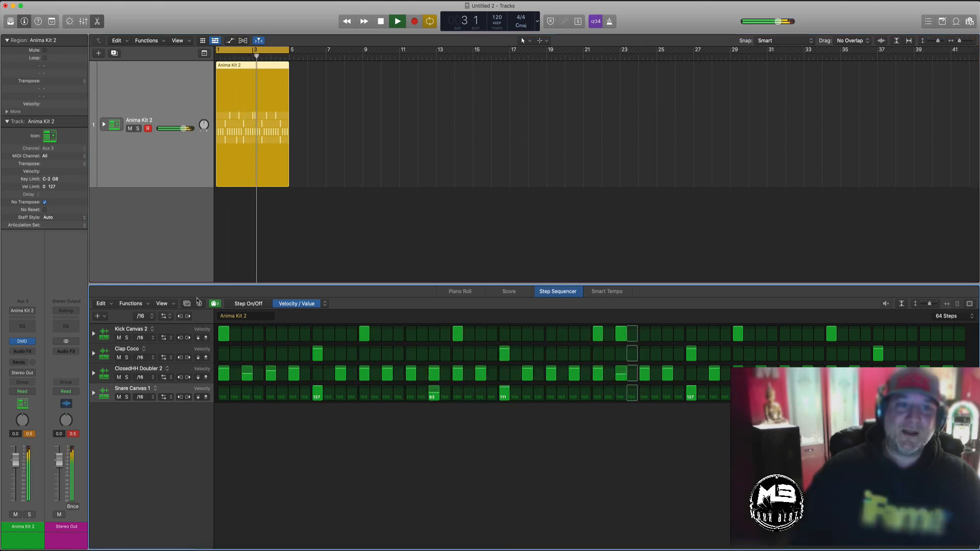
# Step: Set the whole pattern's playback mode to random and preview the shuffled beat
pyautogui.click(163, 316)
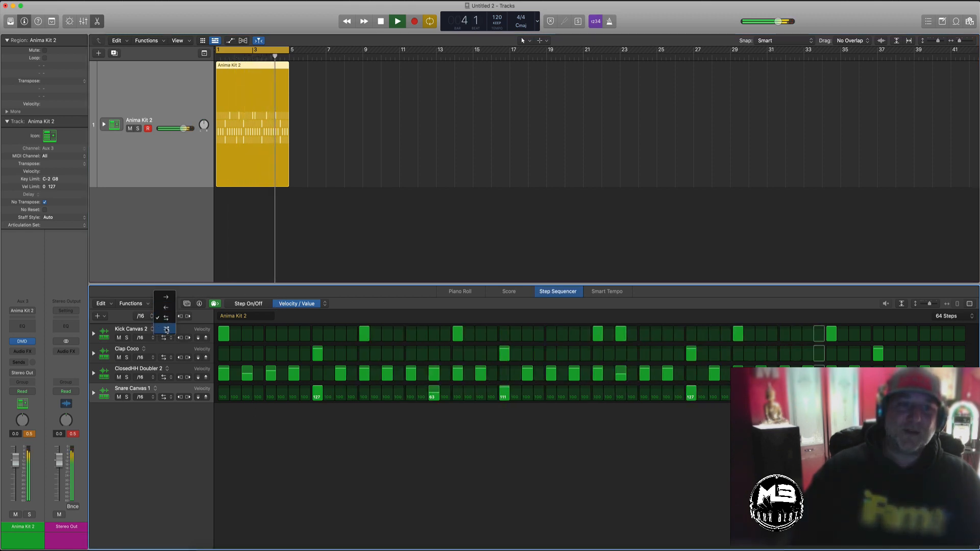
pyautogui.click(165, 326)
pyautogui.click(180, 169)
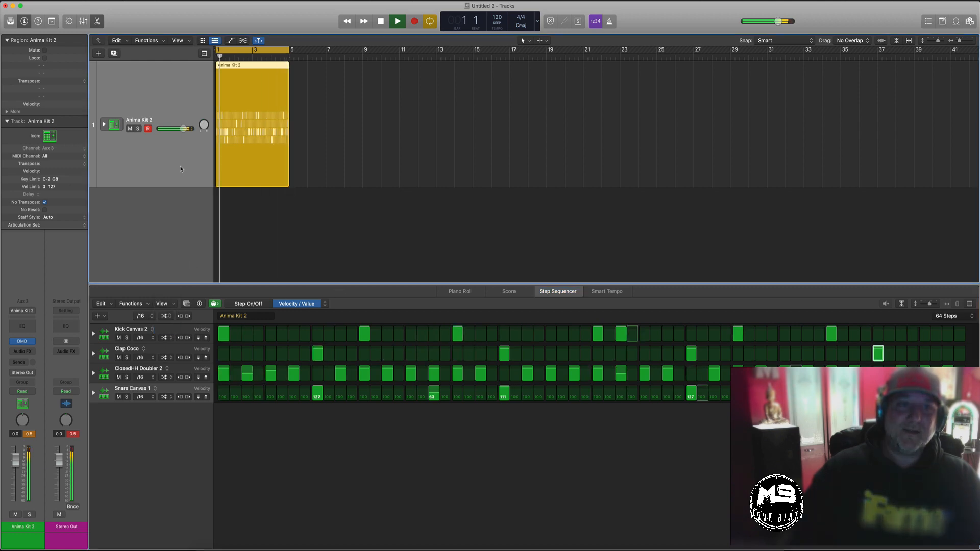
pyautogui.press('space')
pyautogui.press('space')
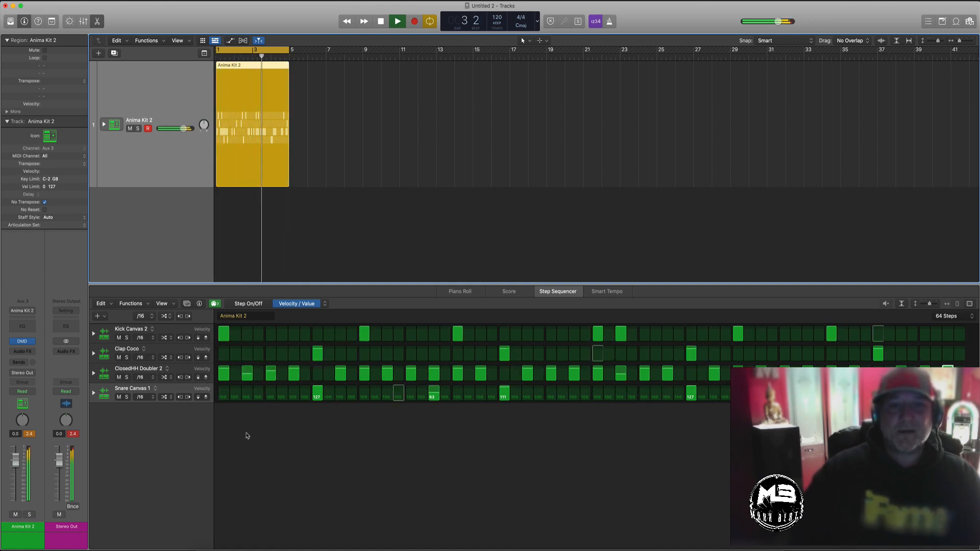
# Step: Set the whole pattern's playback mode to forward and preview it briefly
pyautogui.click(166, 315)
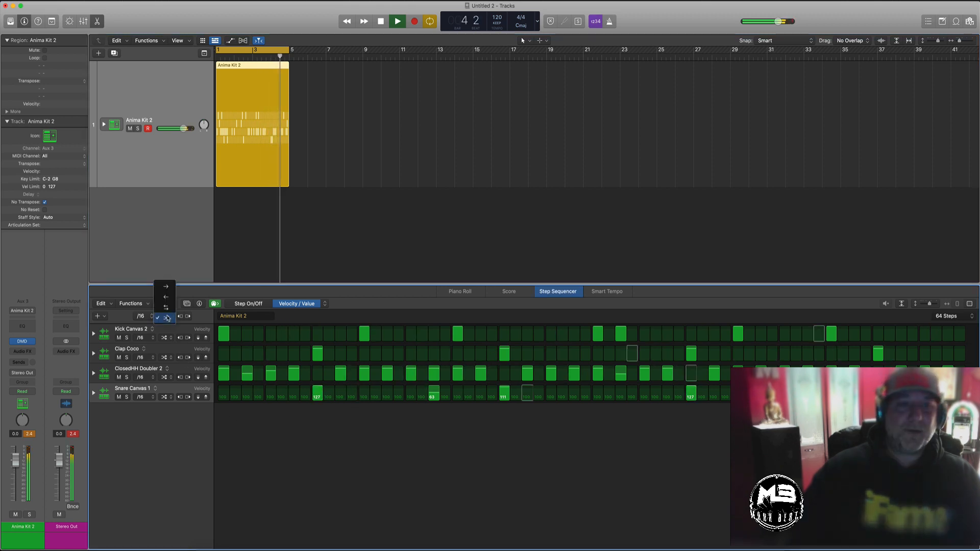
pyautogui.click(173, 287)
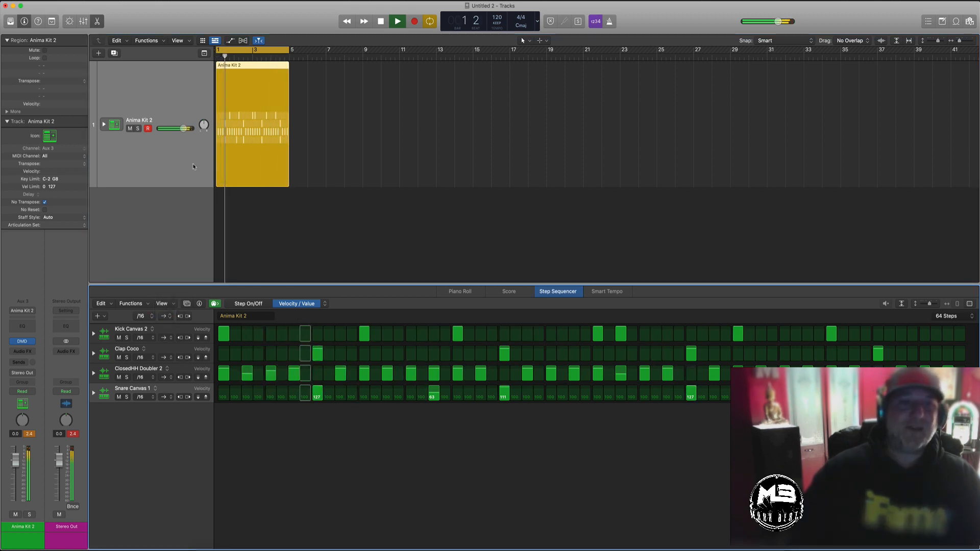
pyautogui.press('space')
pyautogui.press('space')
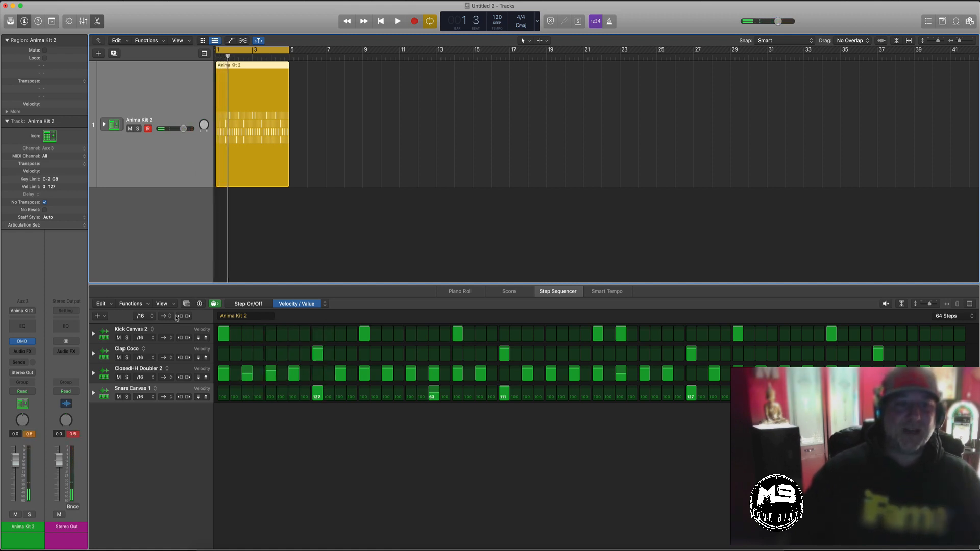
# Step: Open the Step Sequencer's local inspector and show the row settings of ClosedHH Doubler 2
pyautogui.click(200, 304)
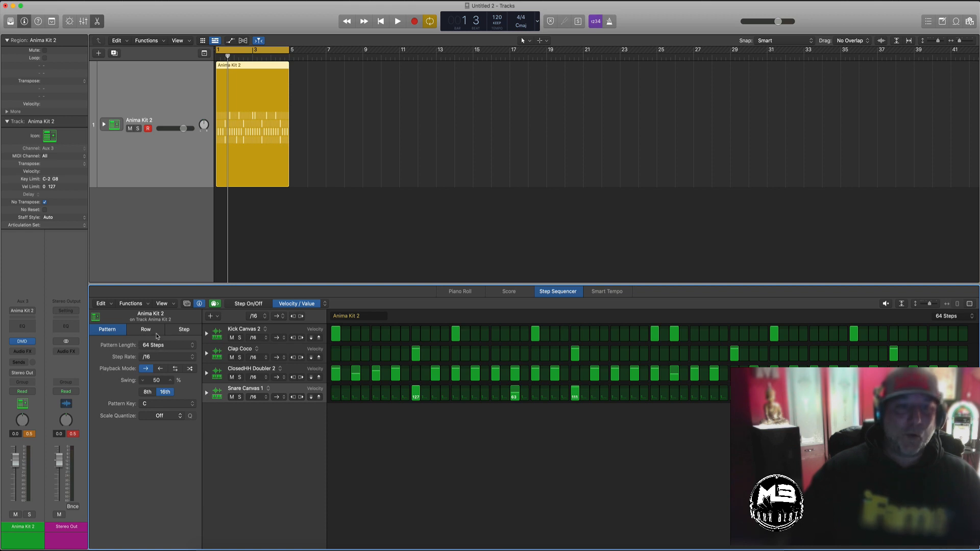
pyautogui.click(146, 330)
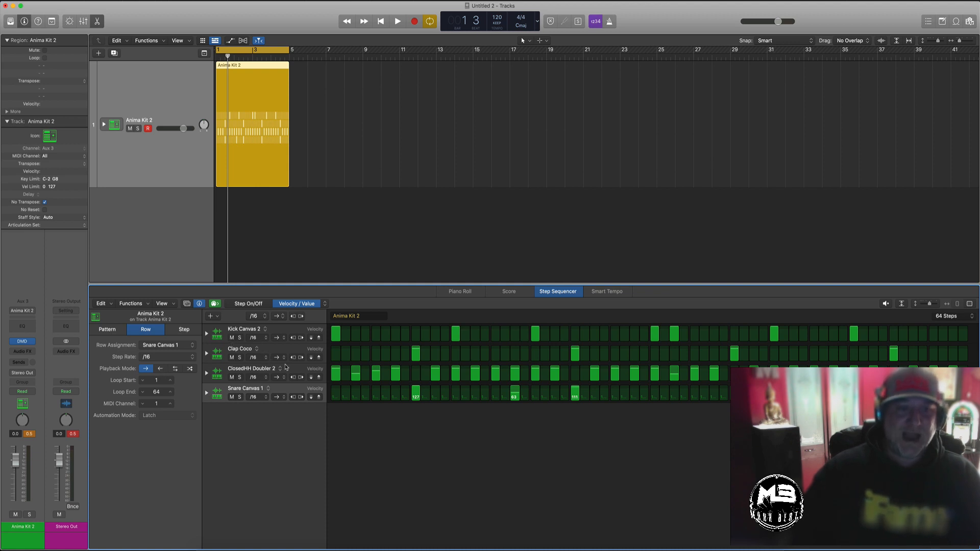
pyautogui.click(287, 368)
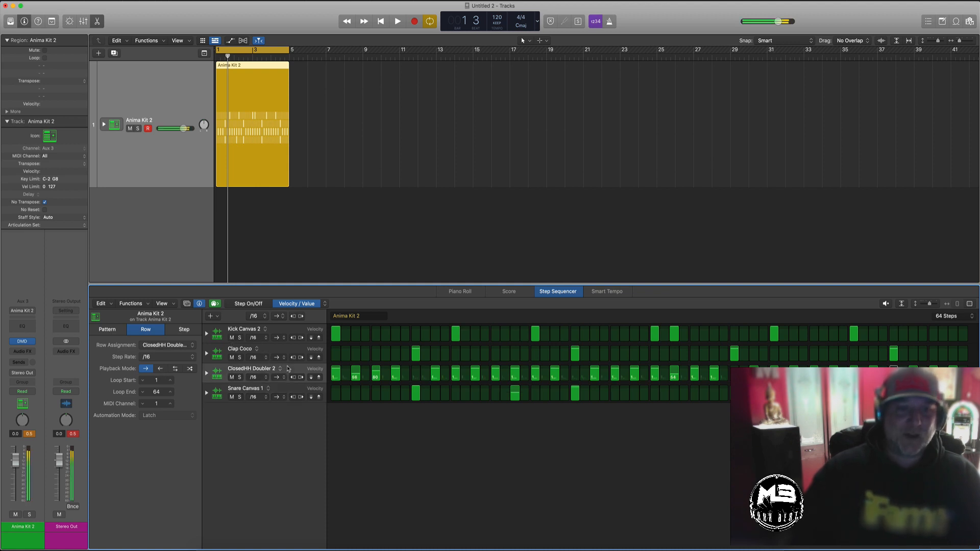
# Step: Set only the ClosedHH Doubler 2 row to backward playback and preview the pattern
pyautogui.click(161, 368)
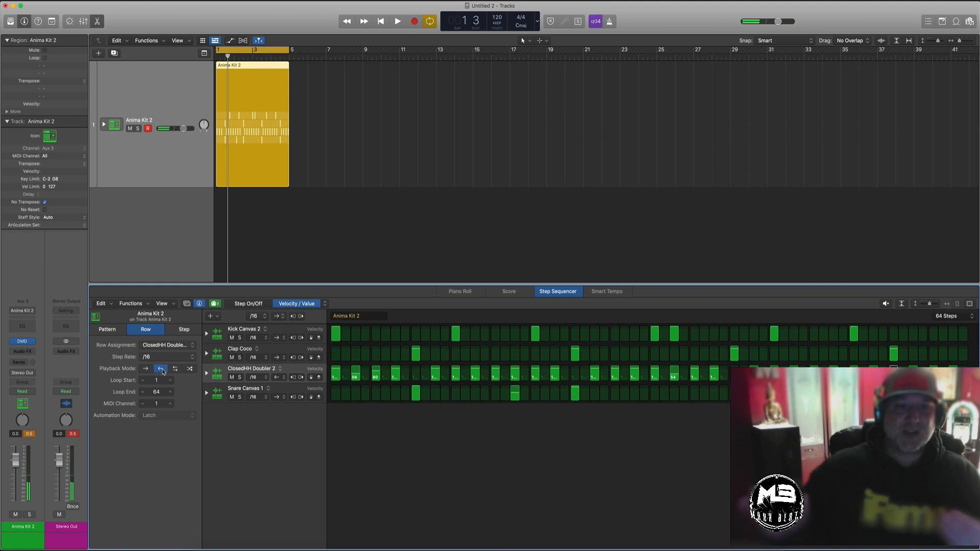
pyautogui.click(189, 172)
pyautogui.press('space')
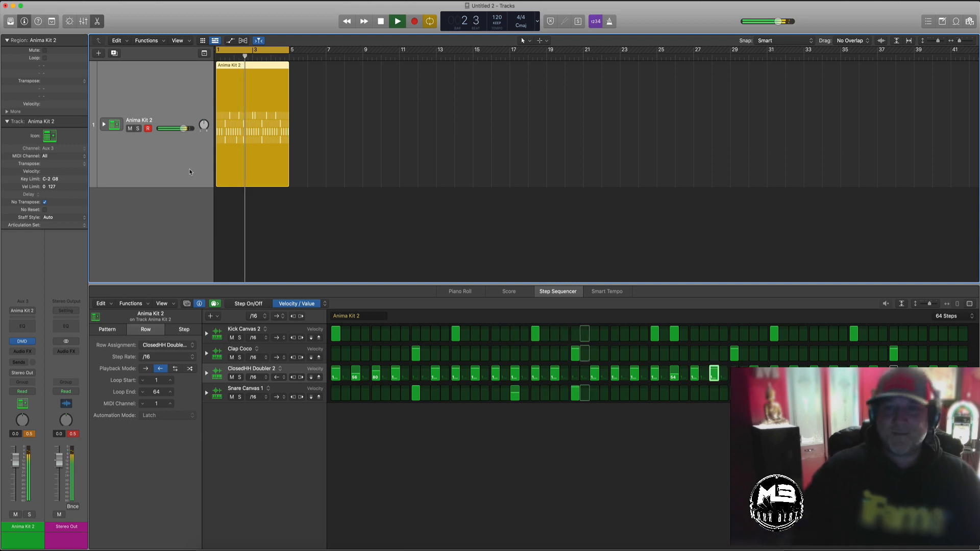
# Step: Set only the ClosedHH Doubler 2 row to random playback and preview the pattern
pyautogui.click(190, 369)
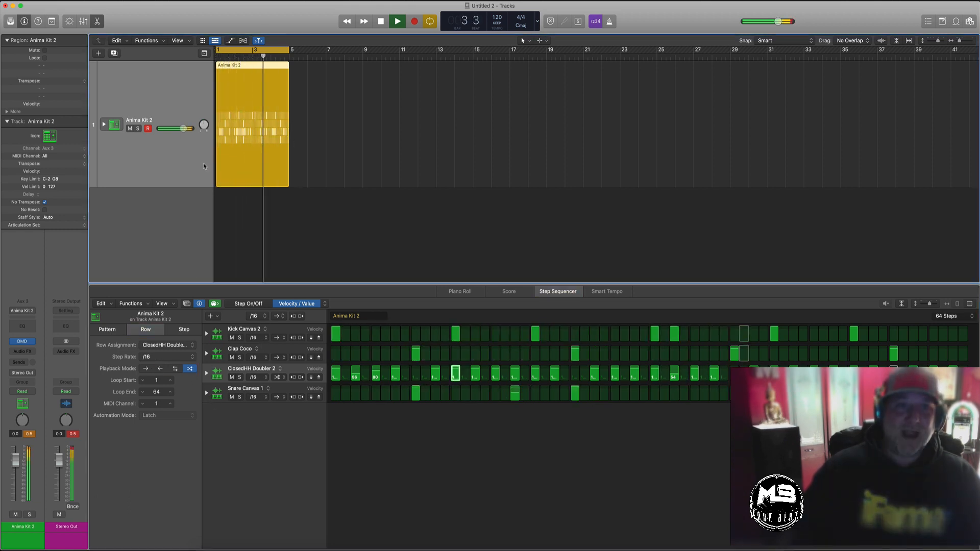
pyautogui.press('space')
pyautogui.press('space')
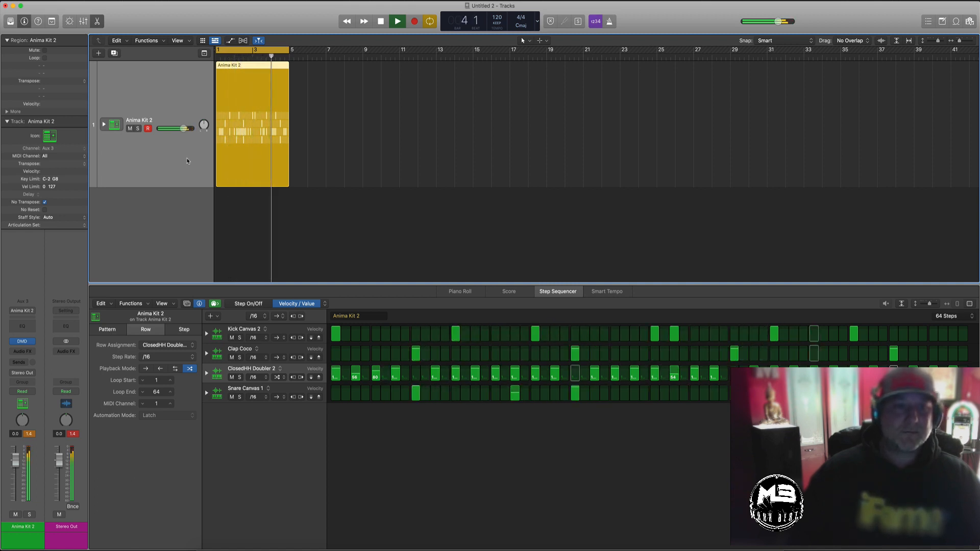
pyautogui.press('space')
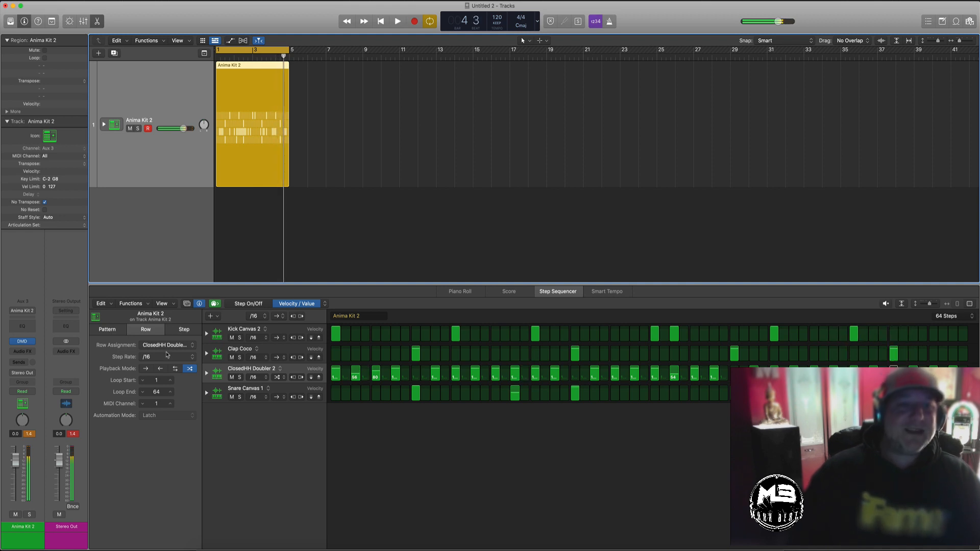
# Step: Set the ClosedHH Doubler 2 row to forward playback and preview the pattern
pyautogui.click(146, 368)
pyautogui.press('space')
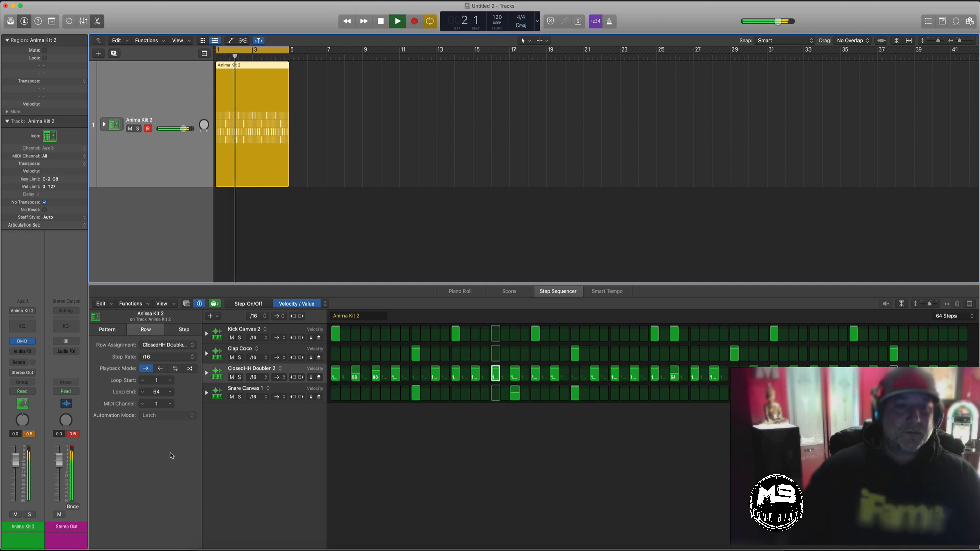
pyautogui.press('space')
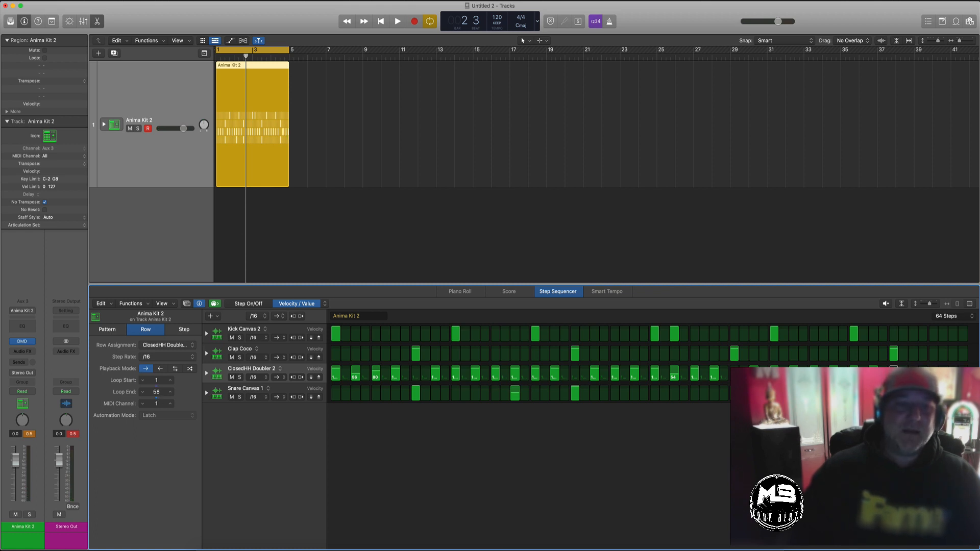
# Step: Set the ClosedHH Doubler 2 row's loop end to step 32 and preview the pattern from the start
pyautogui.moveTo(157, 391); pyautogui.dragTo(156, 402)
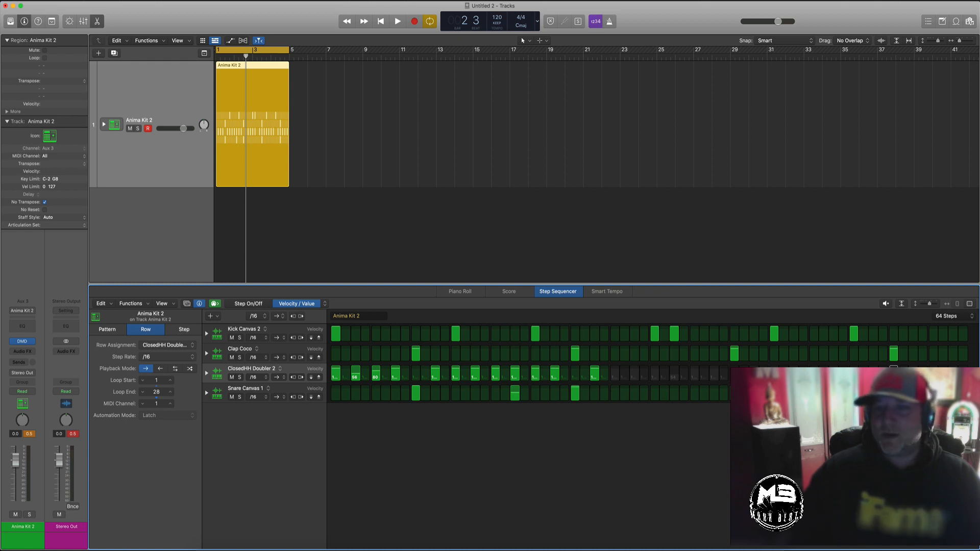
pyautogui.moveTo(157, 402); pyautogui.dragTo(156, 400)
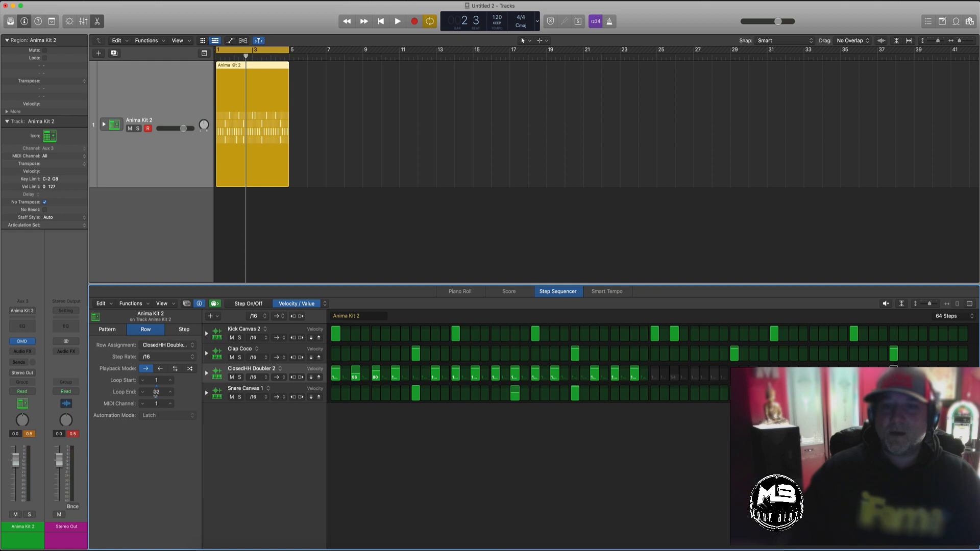
pyautogui.click(186, 172)
pyautogui.press('Return')
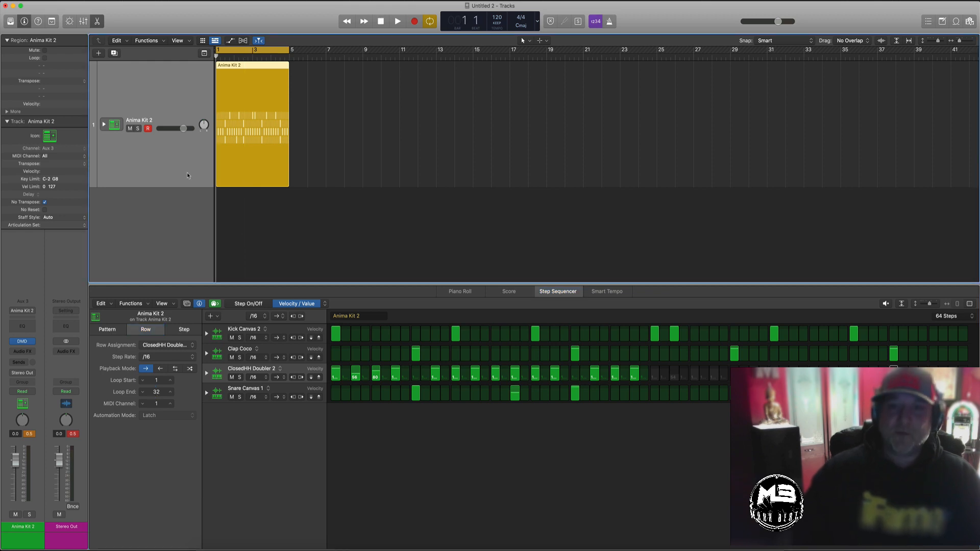
pyautogui.press('space')
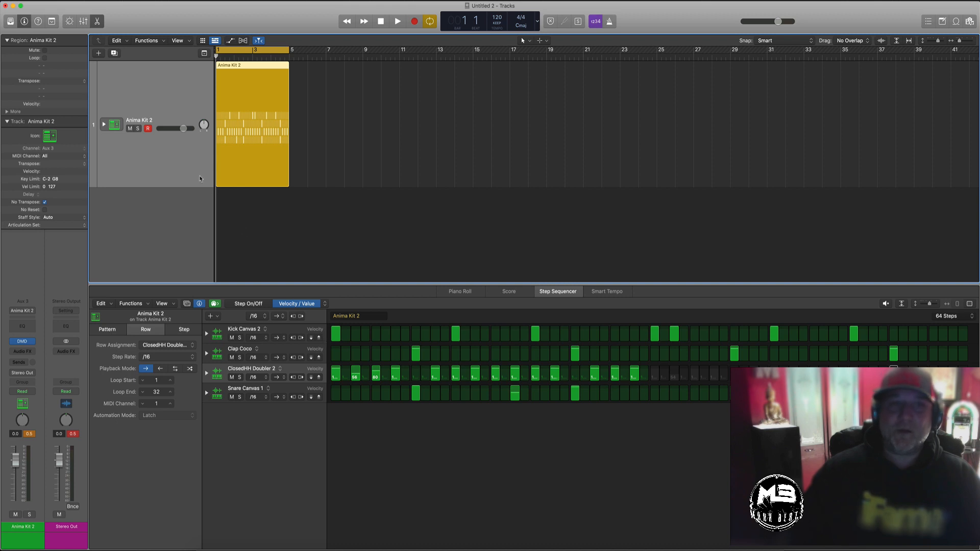
pyautogui.press('space')
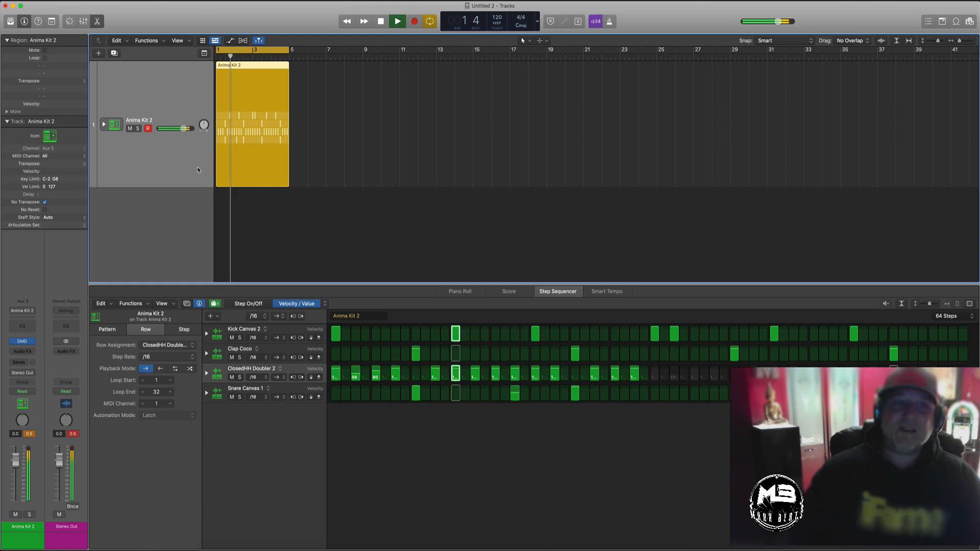
pyautogui.press('space')
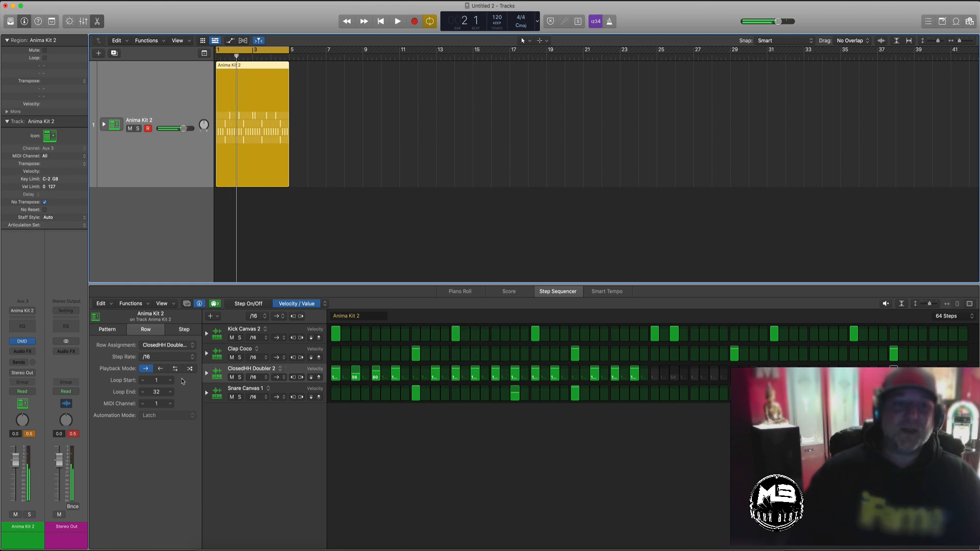
# Step: Shorten the ClosedHH Doubler 2 row's loop to end at step 16 and preview the pattern
pyautogui.click(159, 393)
pyautogui.moveTo(156, 392)
pyautogui.mouseDown()
pyautogui.moveTo(156, 415)
pyautogui.moveTo(157, 393)
pyautogui.mouseUp()
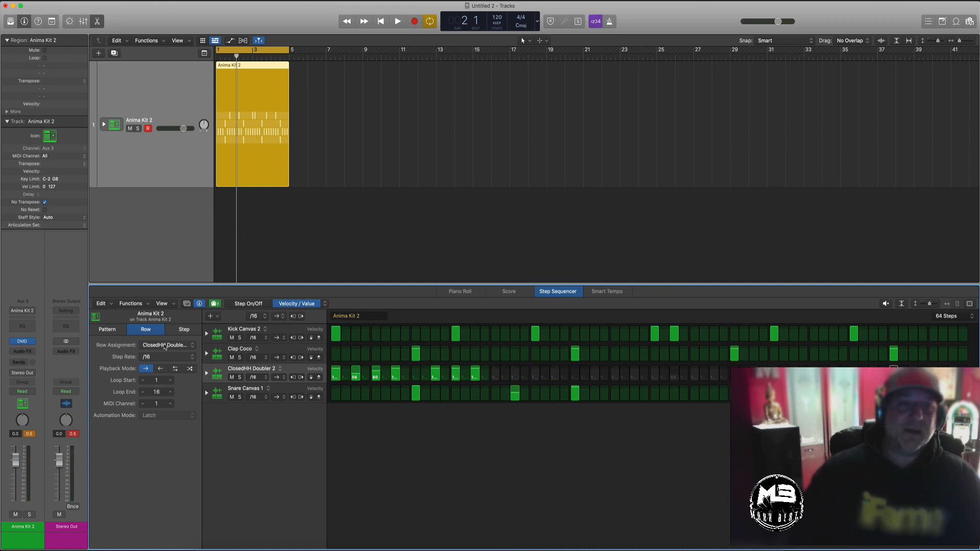
pyautogui.click(192, 170)
pyautogui.press('space')
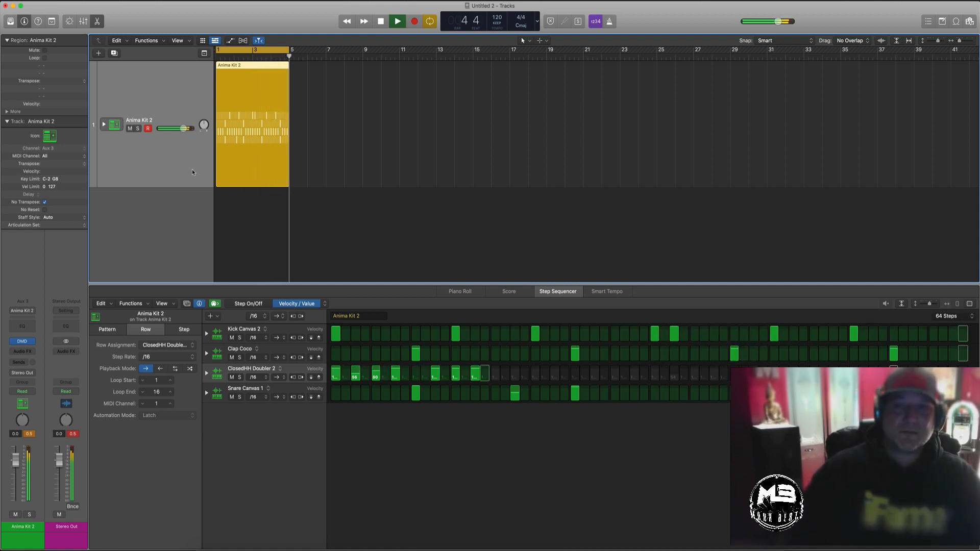
pyautogui.press('space')
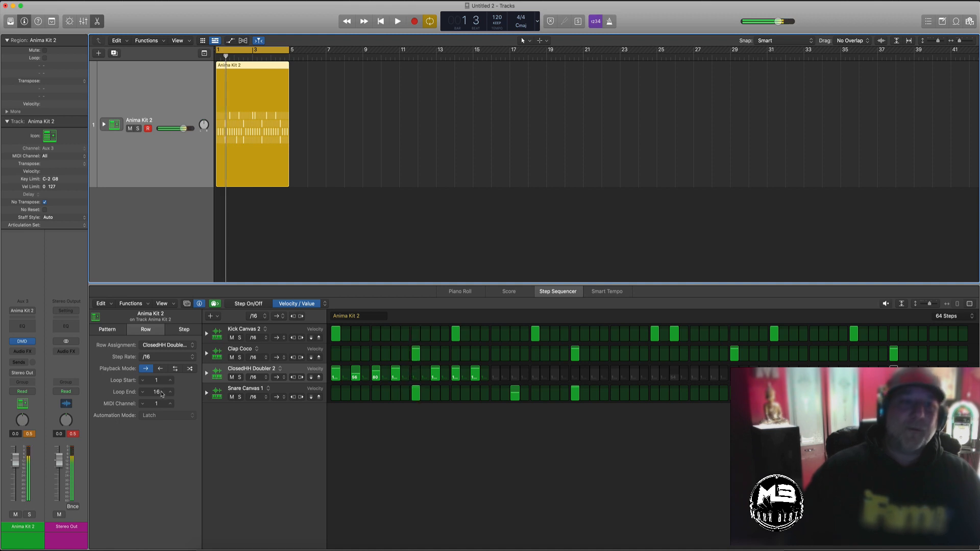
# Step: Extend the ClosedHH Doubler 2 row's loop end back to step 32
pyautogui.moveTo(158, 392); pyautogui.dragTo(158, 371)
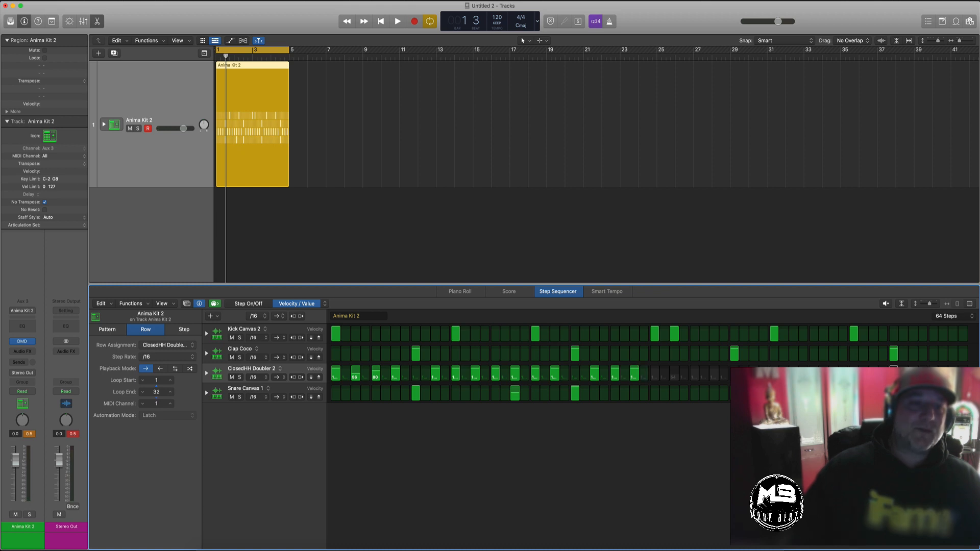
pyautogui.click(193, 176)
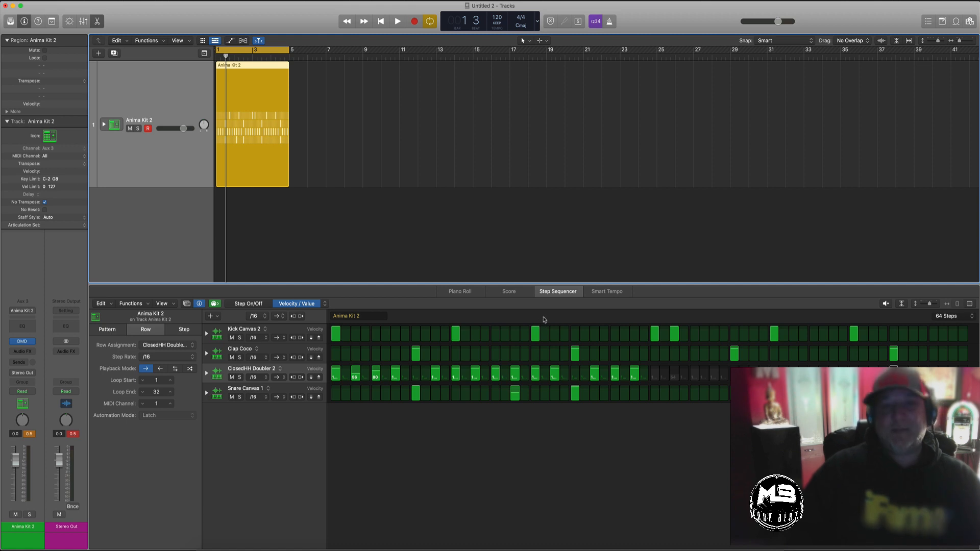
# Step: Close the Step Sequencer editor, expand the Anima Kit 2 track into its individual drum tracks, and start playback
pyautogui.click(508, 294)
pyautogui.click(509, 292)
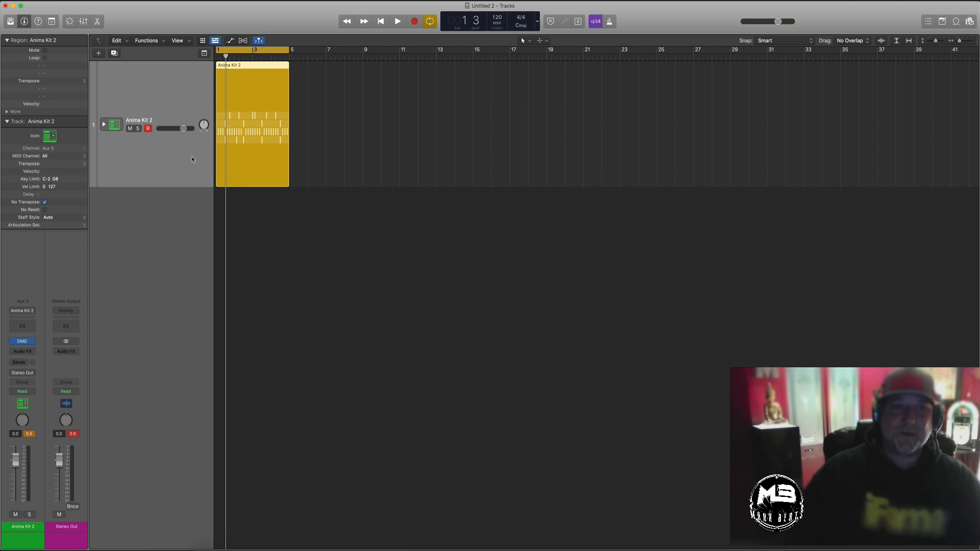
pyautogui.click(104, 125)
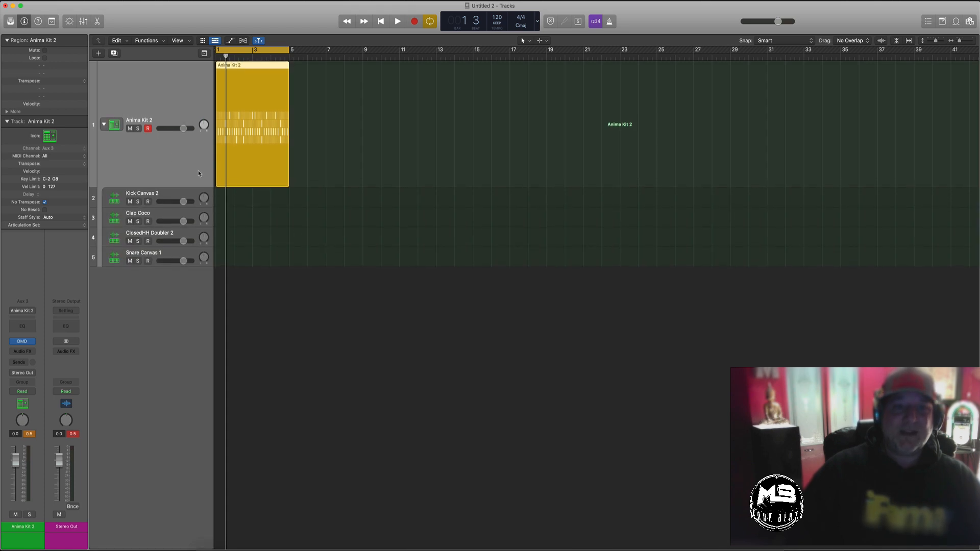
pyautogui.press('space')
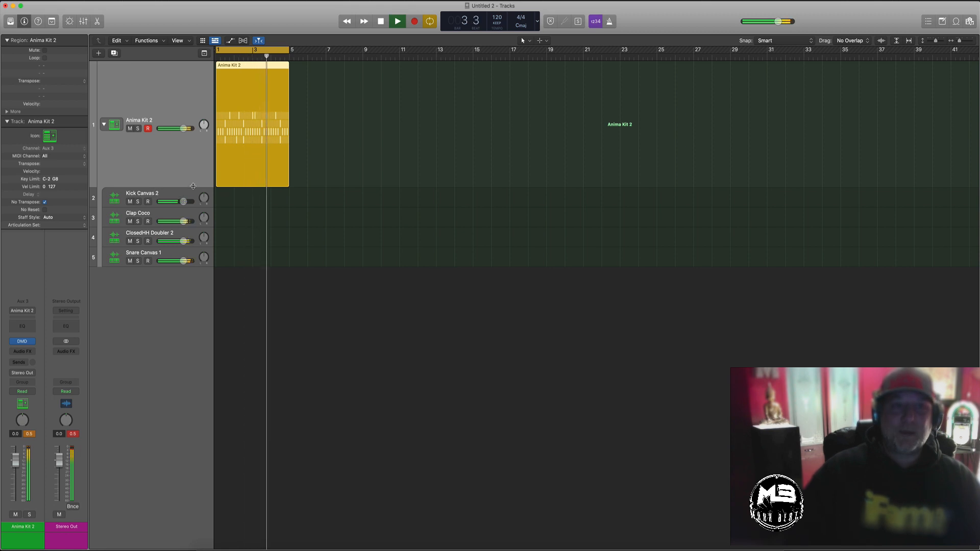
# Step: Audition the individual drum tracks during playback, muting and unmuting the ClosedHH Doubler 2 track
pyautogui.click(171, 214)
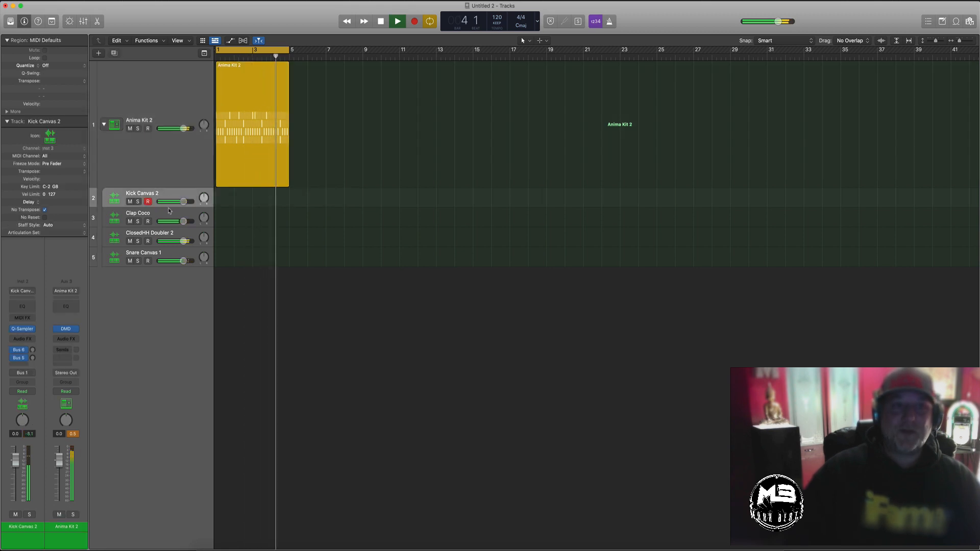
pyautogui.click(169, 235)
pyautogui.click(171, 254)
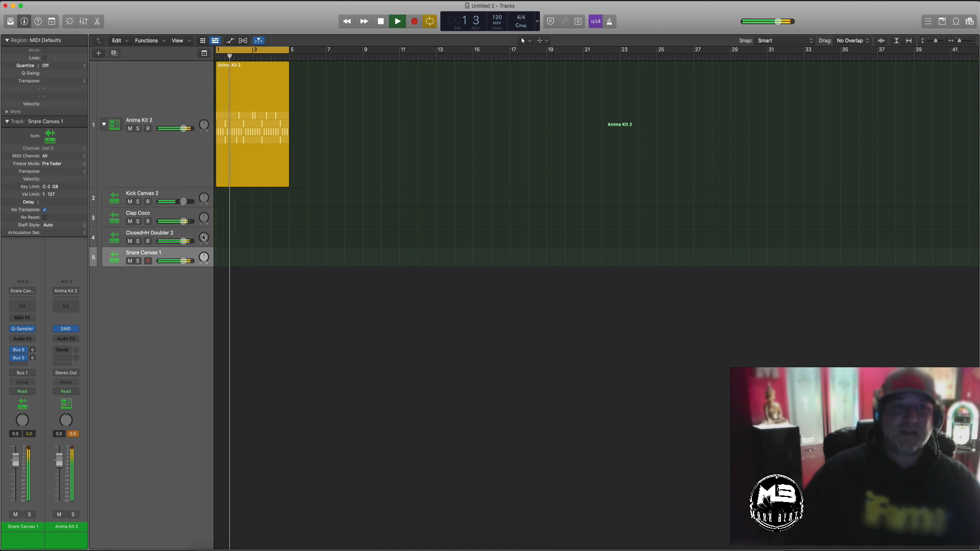
pyautogui.click(130, 242)
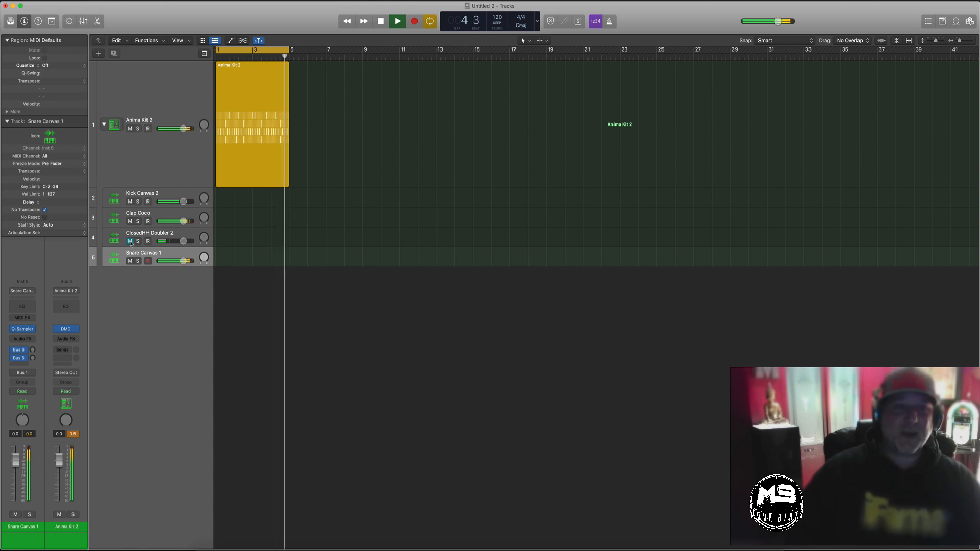
pyautogui.click(131, 242)
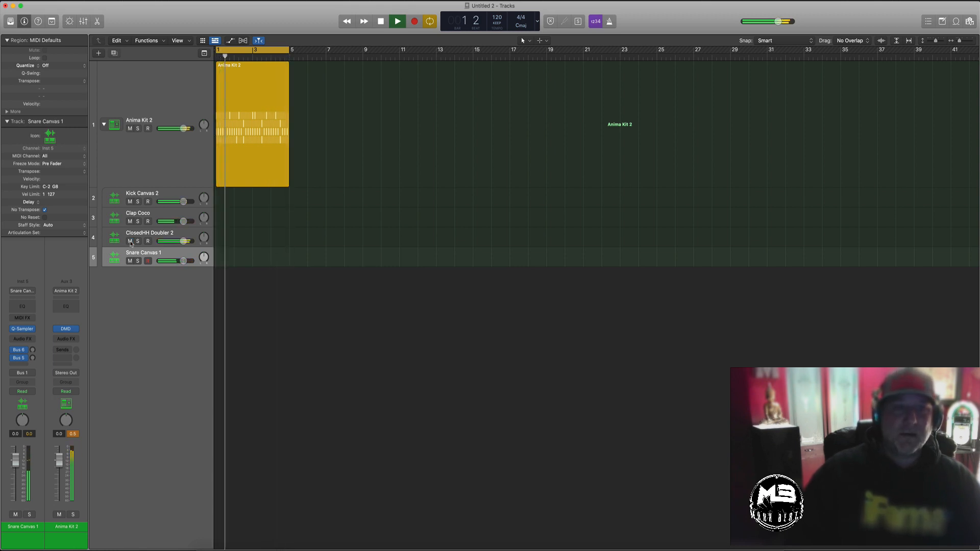
# Step: Stop playback and convert the Anima Kit 2 pattern region to a MIDI region
pyautogui.click(192, 169)
pyautogui.press('space')
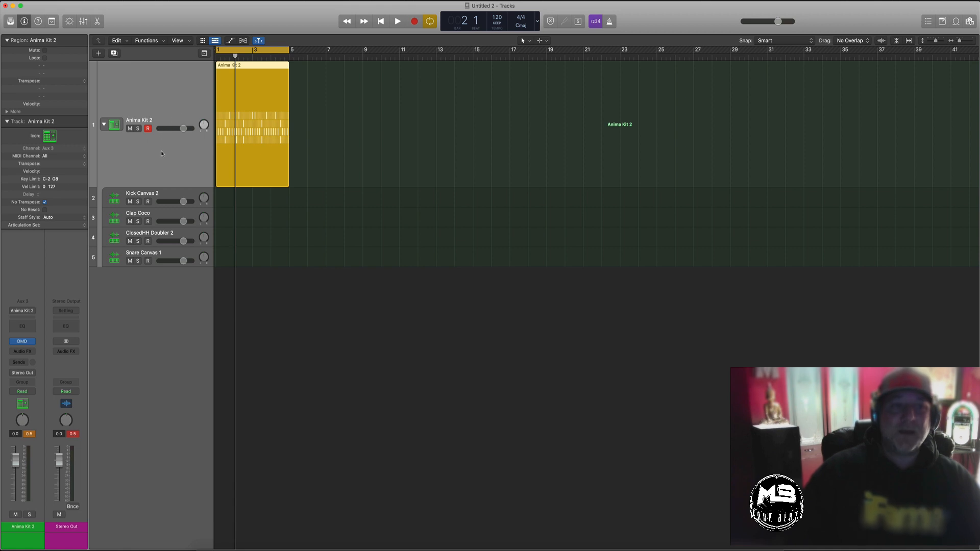
pyautogui.press('space')
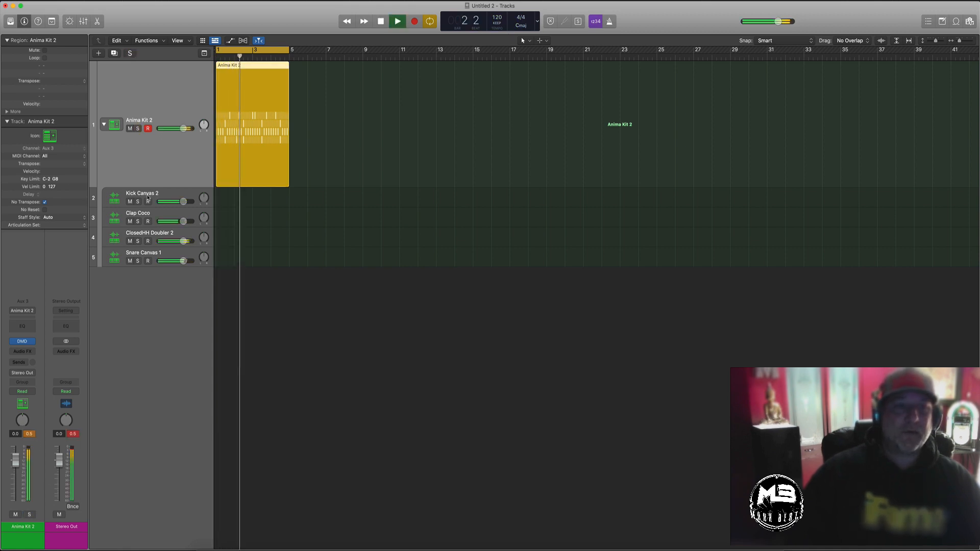
pyautogui.press('space')
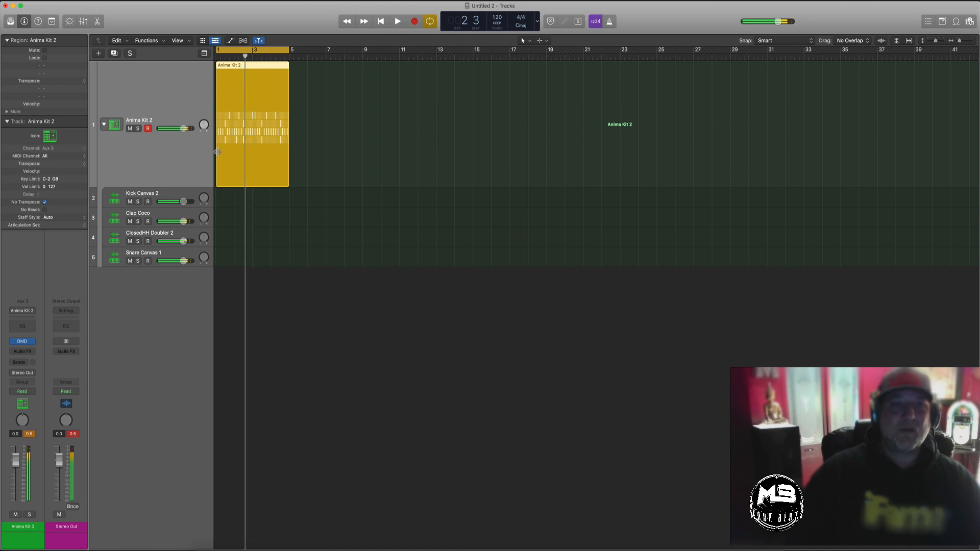
pyautogui.rightClick(256, 82)
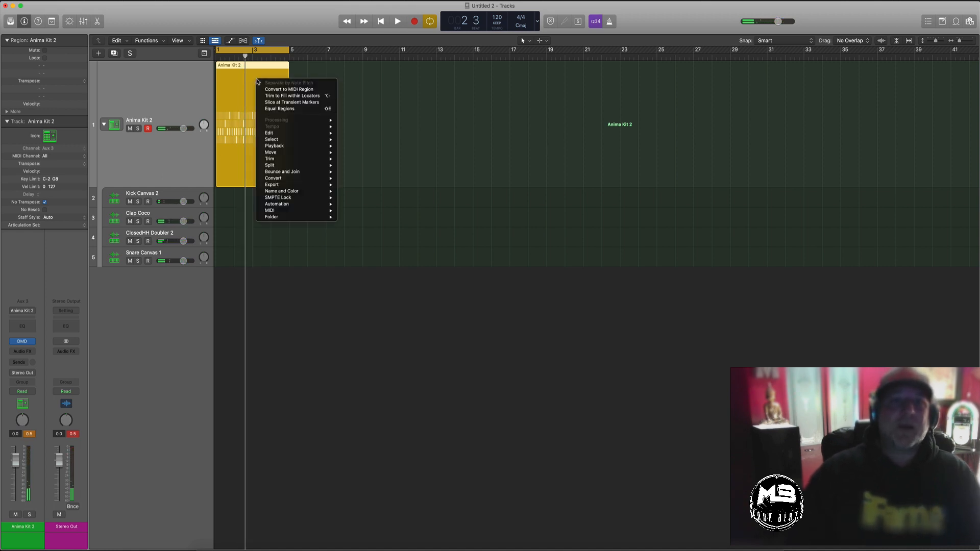
pyautogui.click(269, 89)
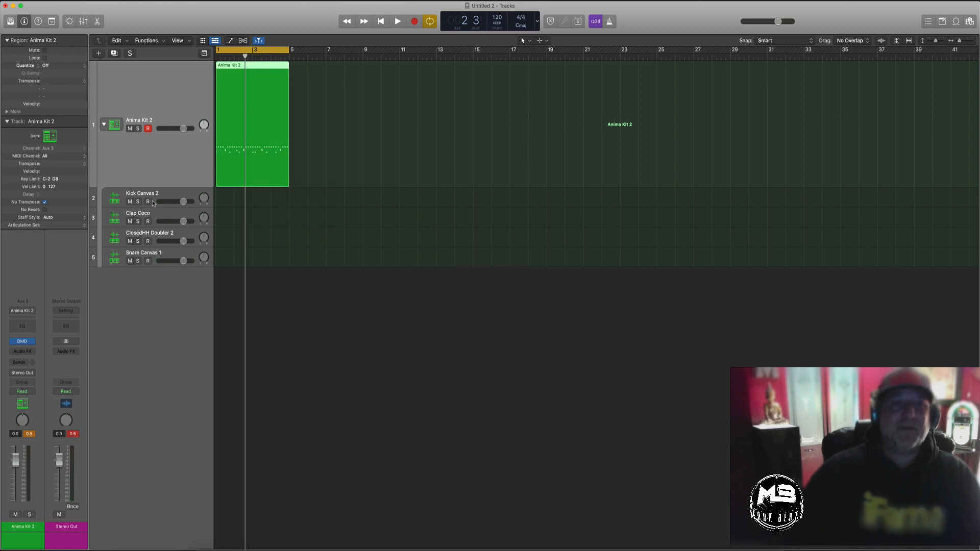
# Step: Open the converted Anima Kit 2 region in the Piano Roll and enlarge the editor to inspect its notes
pyautogui.click(340, 178)
pyautogui.doubleClick(272, 166)
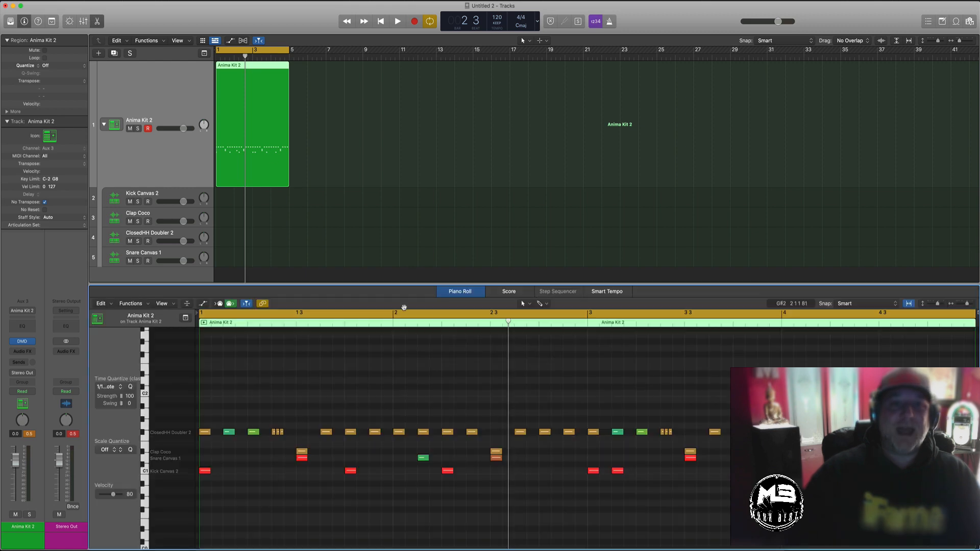
pyautogui.click(407, 253)
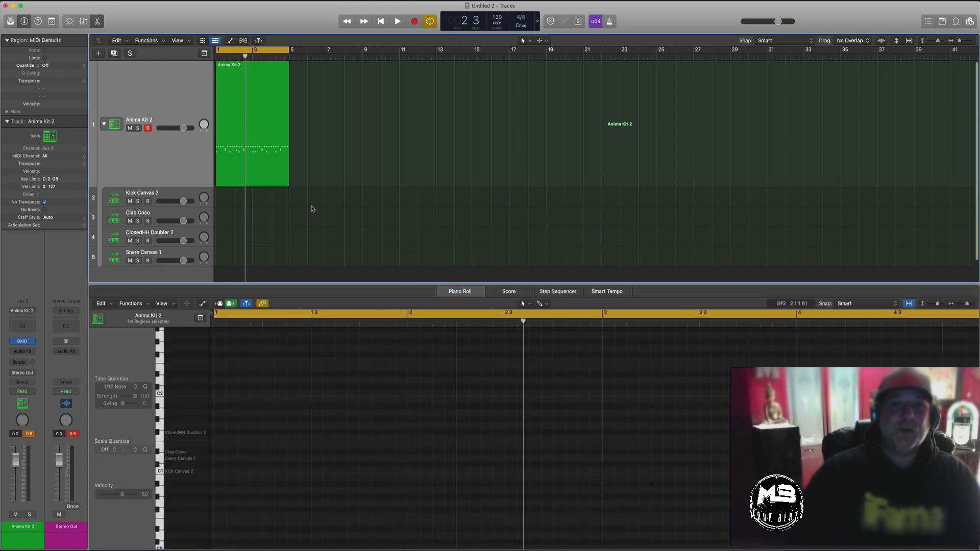
pyautogui.click(265, 155)
pyautogui.moveTo(414, 284); pyautogui.dragTo(412, 199)
pyautogui.hscroll(5, 408, 304)
pyautogui.hscroll(-5, 409, 304)
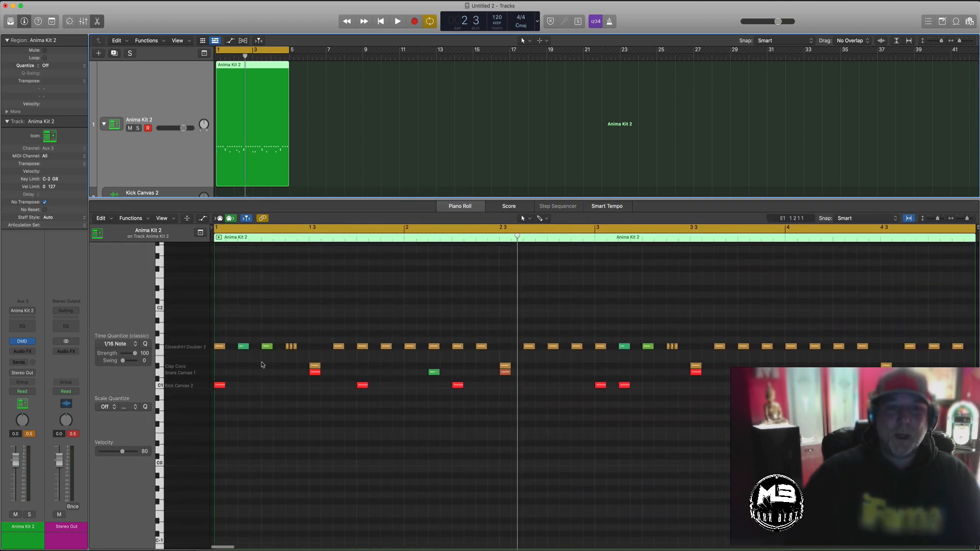
# Step: Try moving the second ClosedHH Doubler 2 note down one key, and return it to its original key
pyautogui.click(199, 347)
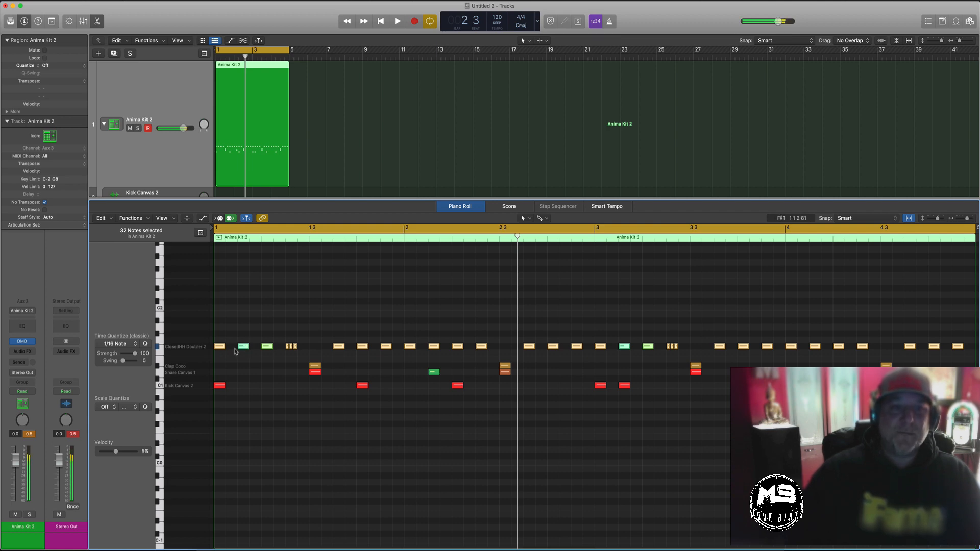
pyautogui.click(246, 352)
pyautogui.moveTo(246, 351); pyautogui.dragTo(246, 358)
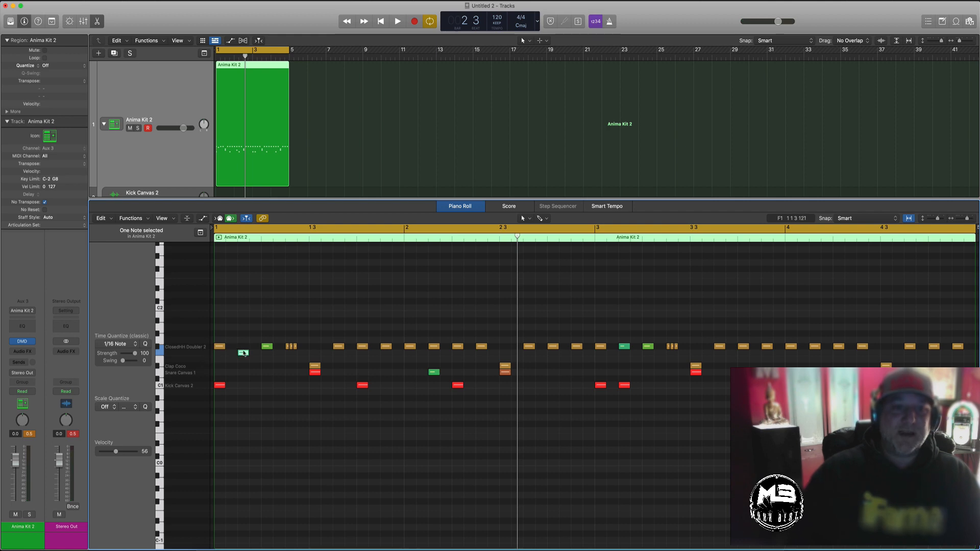
pyautogui.moveTo(243, 353); pyautogui.dragTo(243, 346)
# Step: Close the Piano Roll and separate the Anima Kit 2 MIDI region by note pitch
pyautogui.click(200, 164)
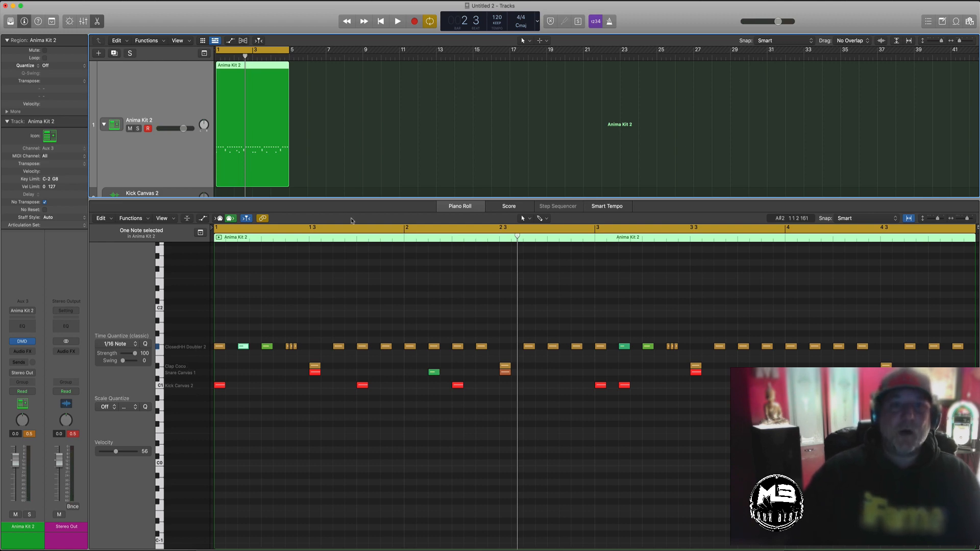
pyautogui.press('n')
pyautogui.press('n')
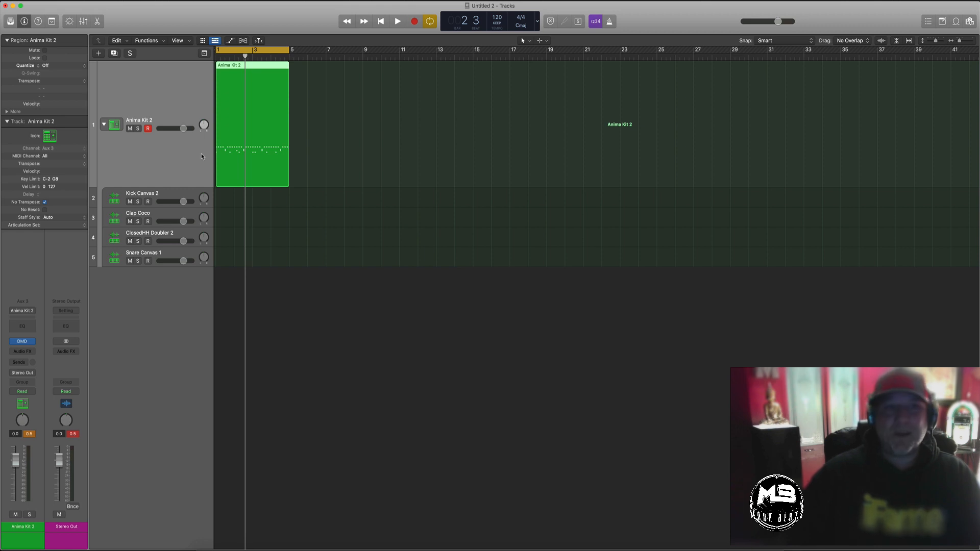
pyautogui.rightClick(250, 78)
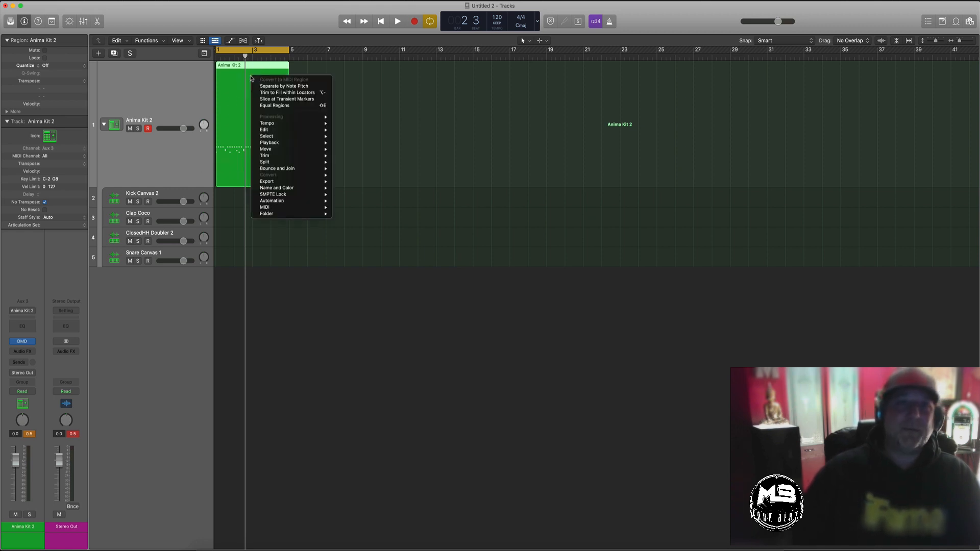
pyautogui.click(274, 86)
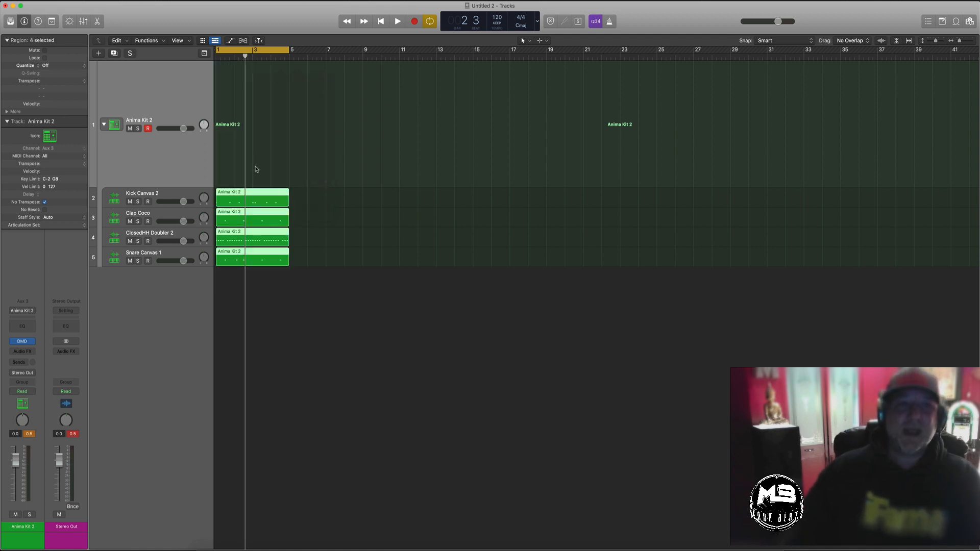
# Step: Open the separated ClosedHH Doubler 2 region in the Piano Roll and audition its first note and the piano keys
pyautogui.click(242, 193)
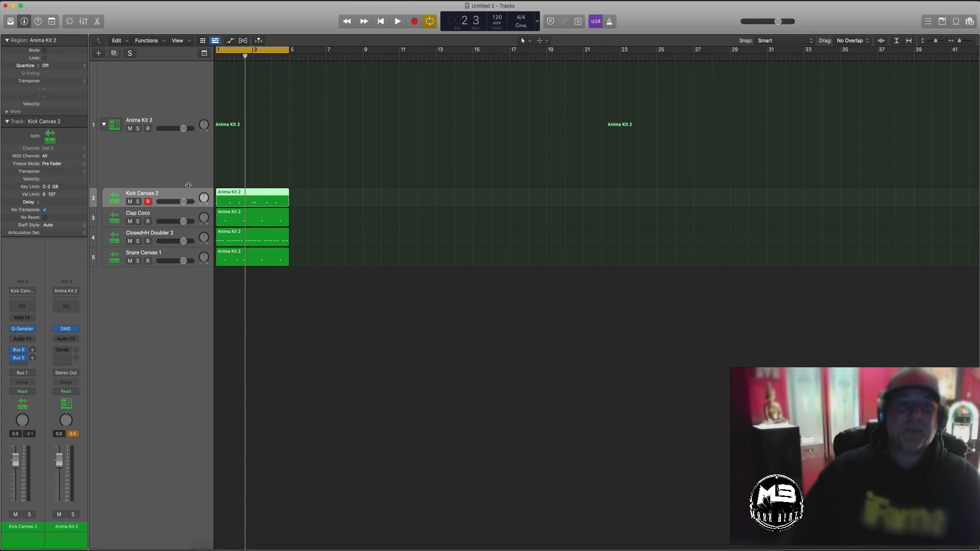
pyautogui.click(191, 167)
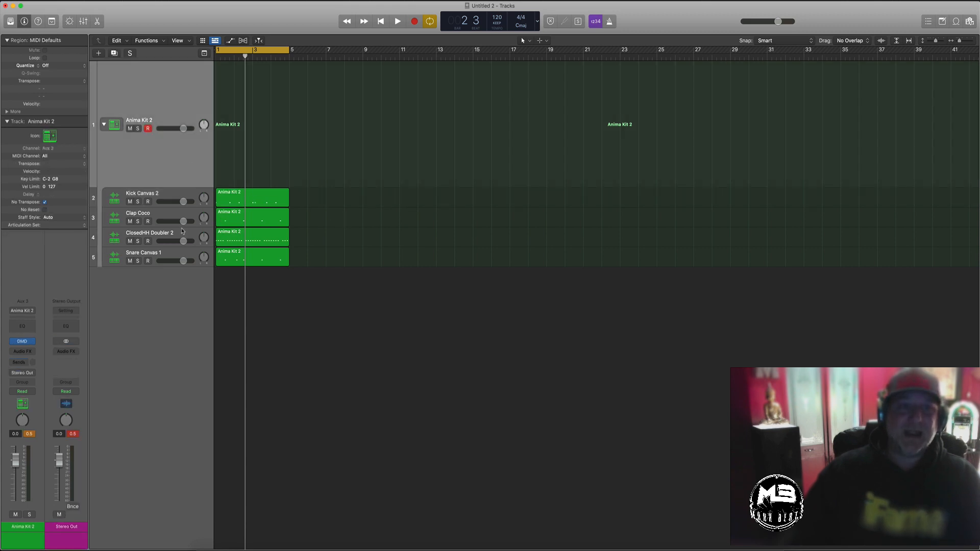
pyautogui.click(237, 239)
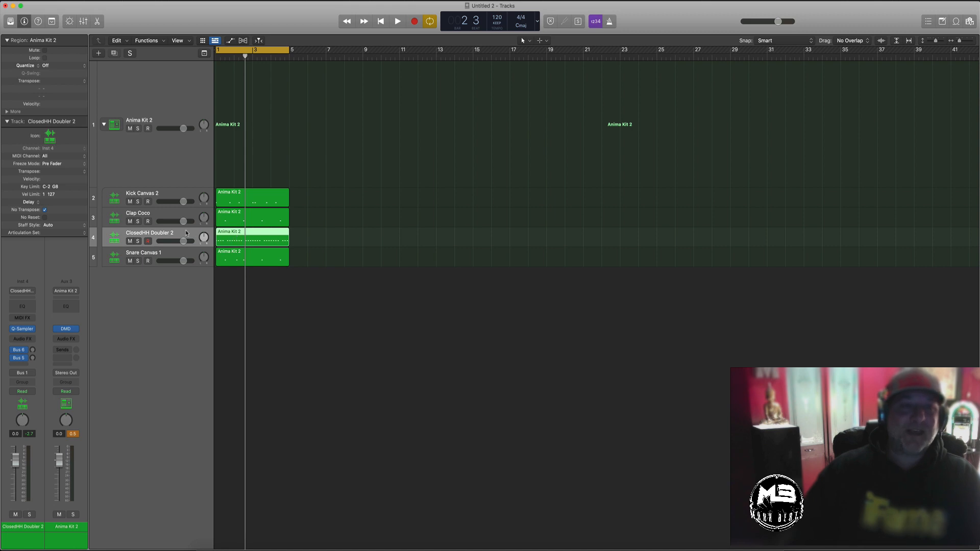
pyautogui.doubleClick(247, 238)
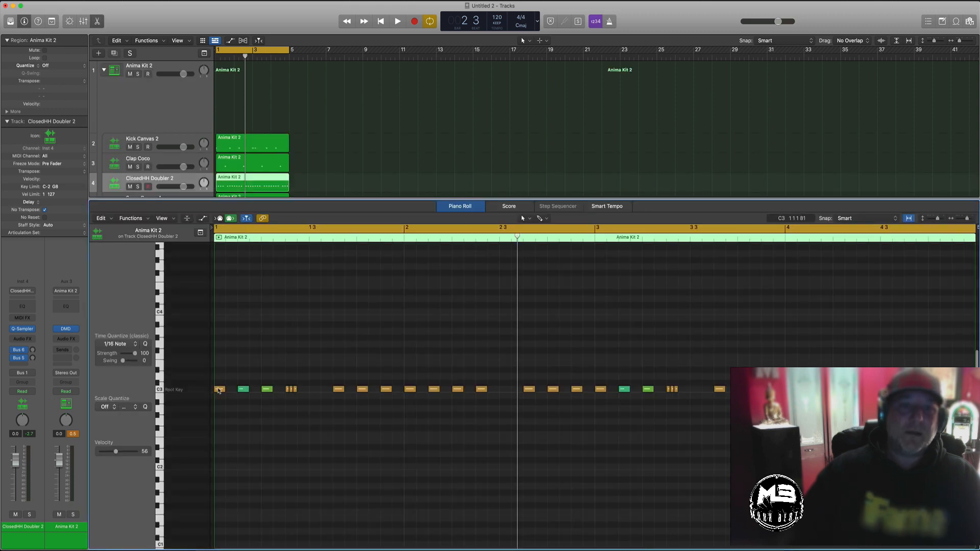
pyautogui.click(219, 389)
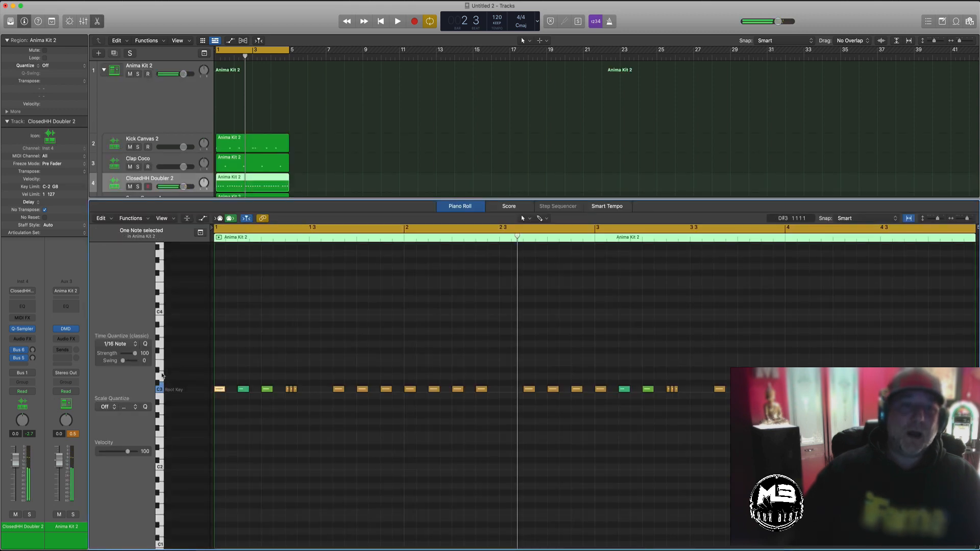
pyautogui.click(160, 352)
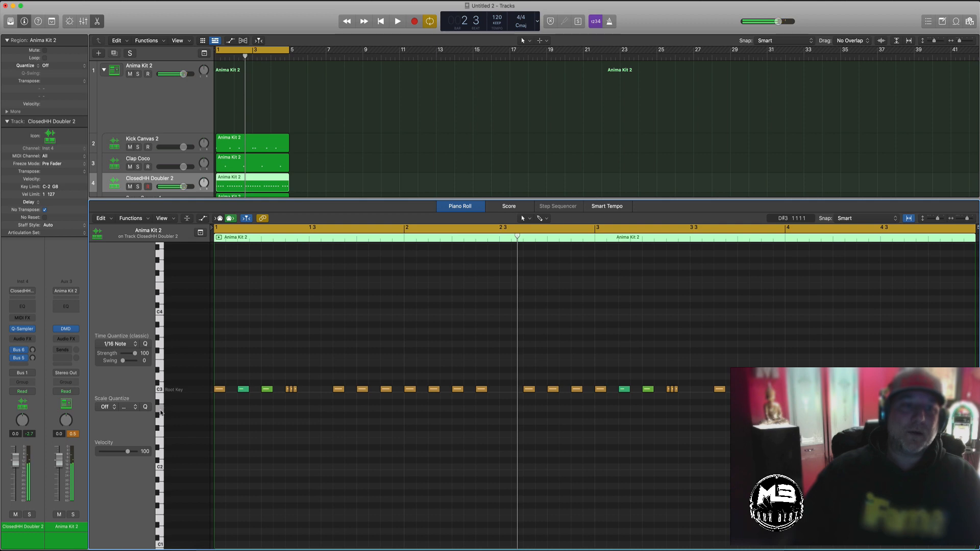
pyautogui.click(159, 389)
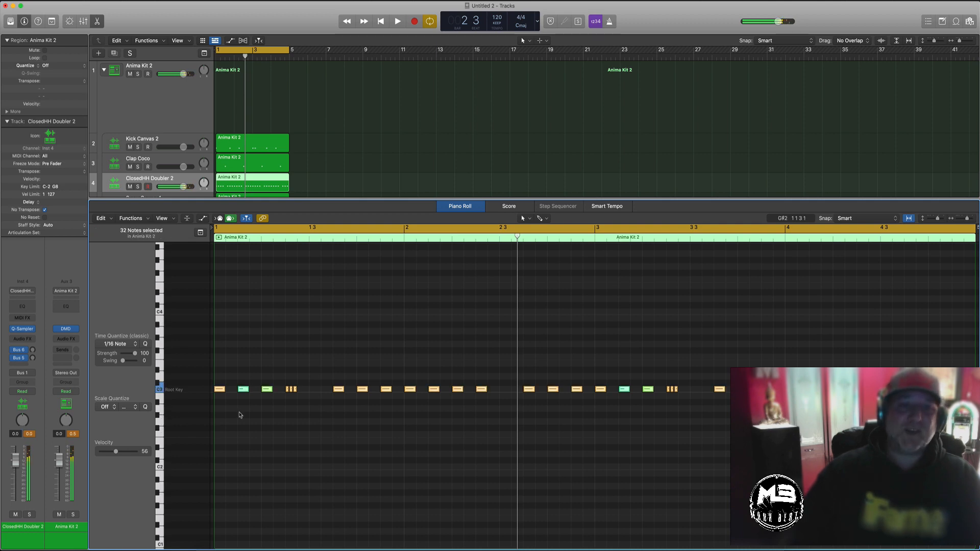
# Step: Lower the second and third notes of the first ClosedHH Doubler 2 roll to A#2 and G#2, and preview the result
pyautogui.press('space')
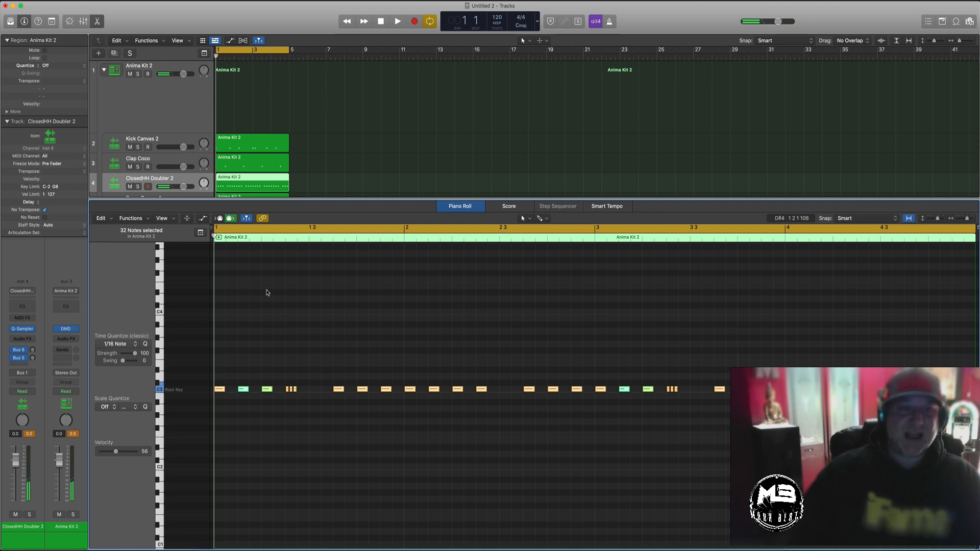
pyautogui.press('space')
pyautogui.press('space')
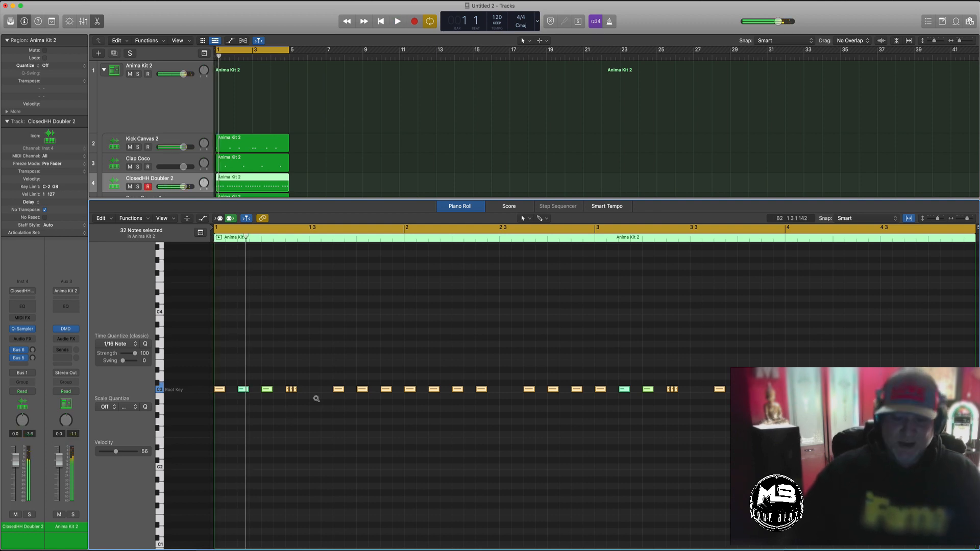
pyautogui.keyDown('ctrl'); pyautogui.keyDown('alt'); pyautogui.click(317, 399); pyautogui.keyUp('alt'); pyautogui.keyUp('ctrl')
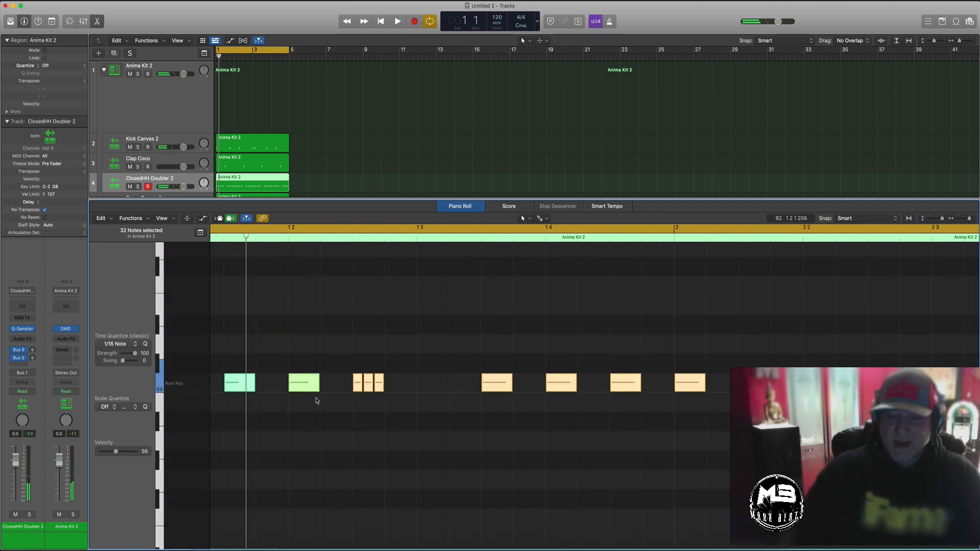
pyautogui.press('space')
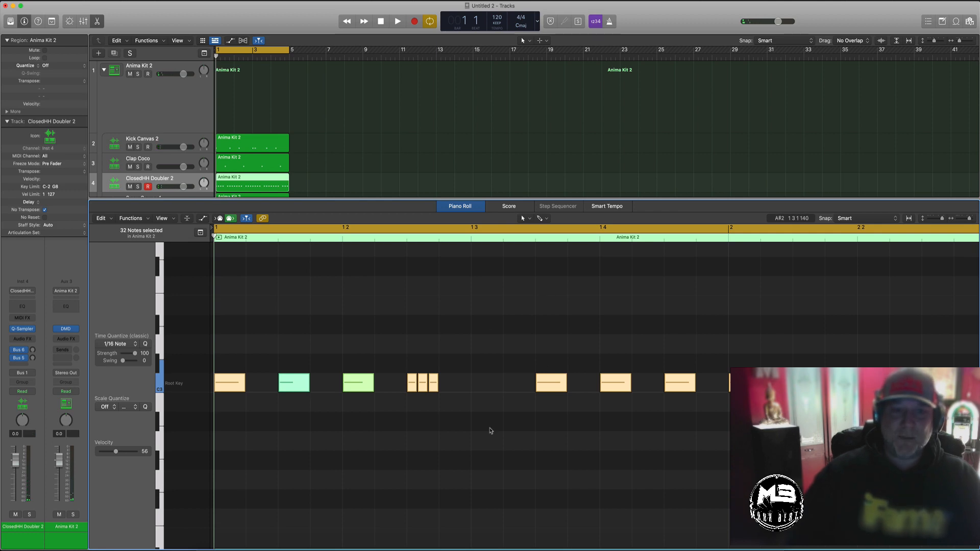
pyautogui.click(423, 386)
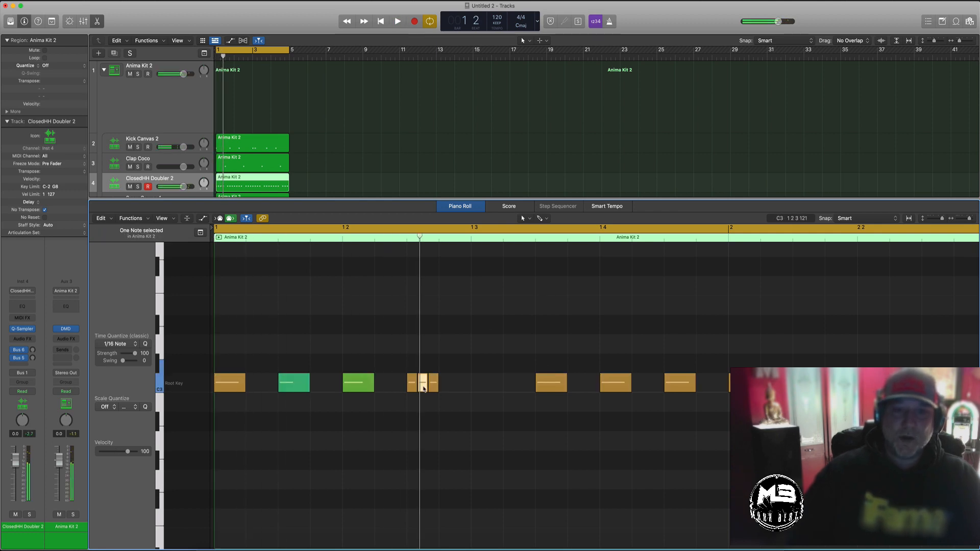
pyautogui.moveTo(423, 386); pyautogui.dragTo(421, 419)
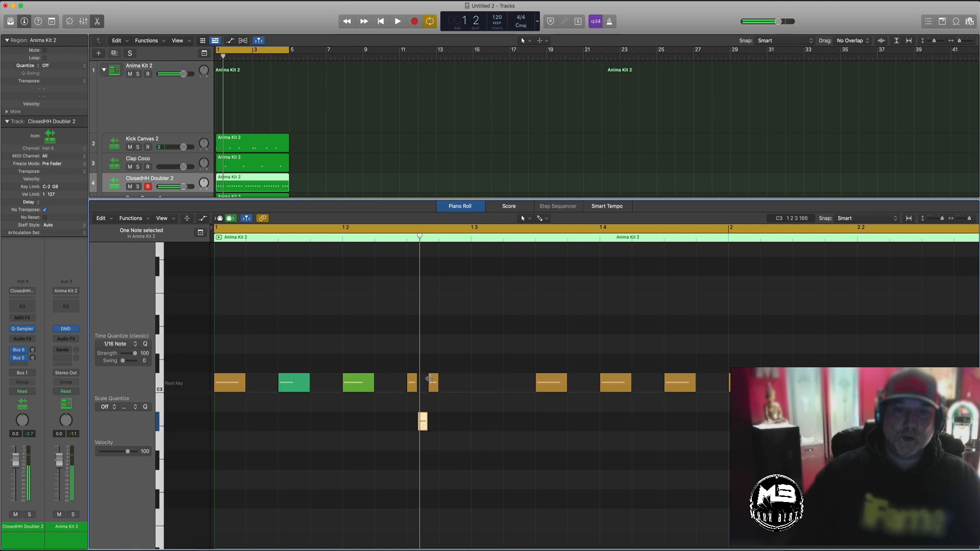
pyautogui.moveTo(432, 384); pyautogui.dragTo(433, 462)
pyautogui.press('space')
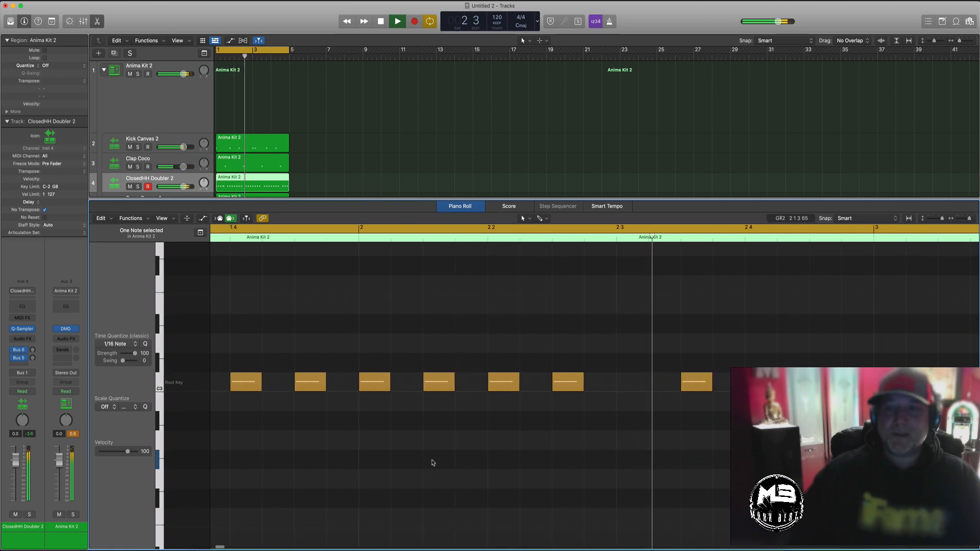
pyautogui.press('space')
# Step: Close the Piano Roll, return the playhead to the start, and select the Kick Canvas 2 region
pyautogui.press('n')
pyautogui.press('n')
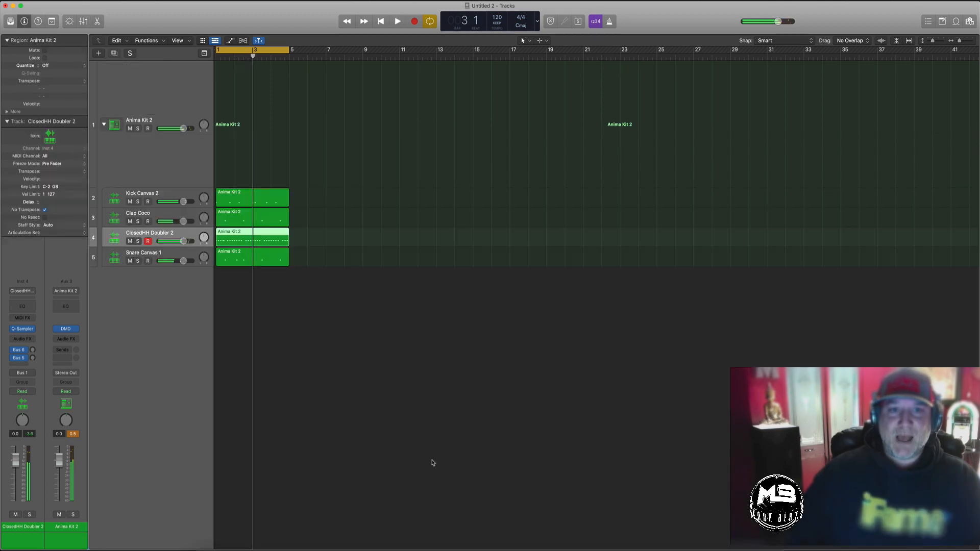
pyautogui.click(449, 289)
pyautogui.press('super+Down')
pyautogui.press('super+Down')
pyautogui.press('super+Right')
pyautogui.press('Return')
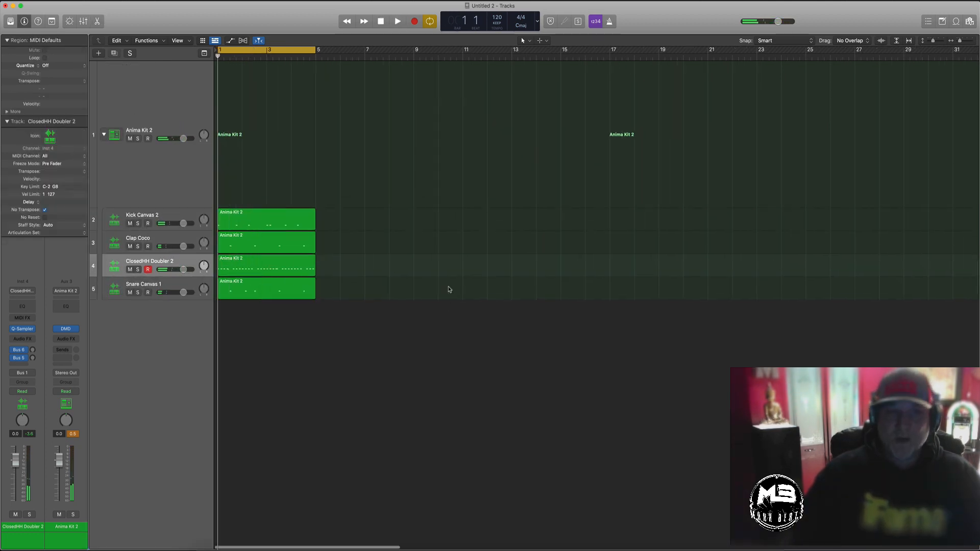
pyautogui.click(241, 222)
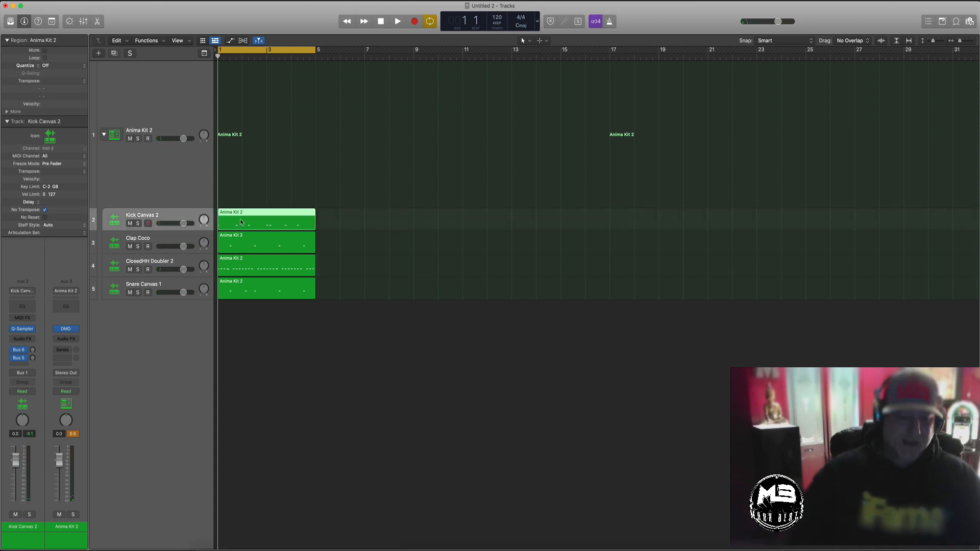
# Step: Bounce the Kick Canvas 2 and Clap Coco MIDI regions in place to new tracks, muting the source regions
pyautogui.hotkey('ctrl', 'b')
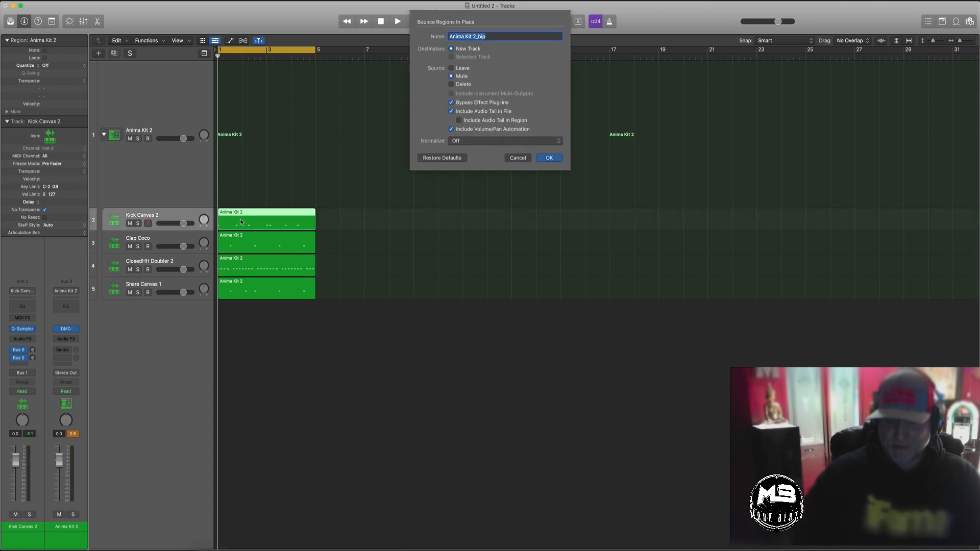
pyautogui.press('Return')
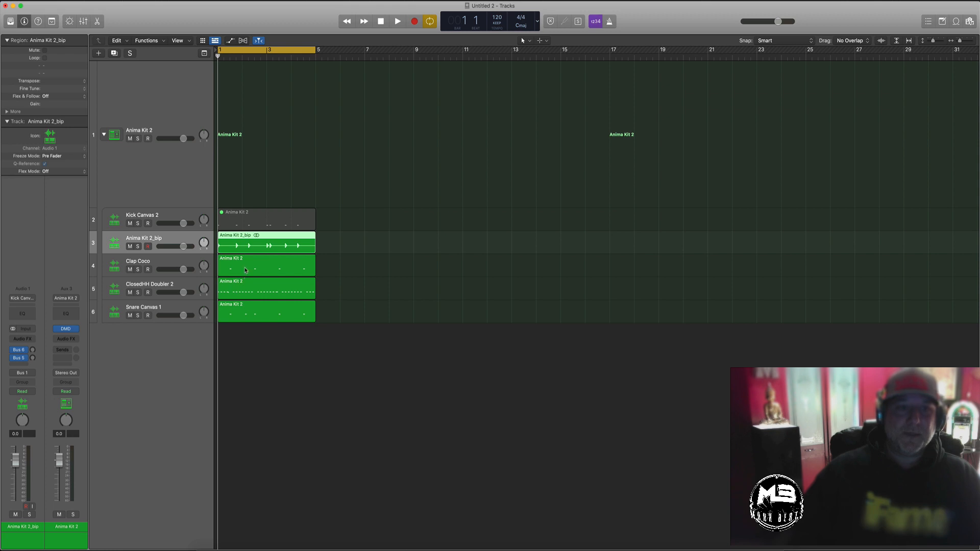
pyautogui.click(245, 270)
pyautogui.hotkey('ctrl', 'b')
pyautogui.press('Return')
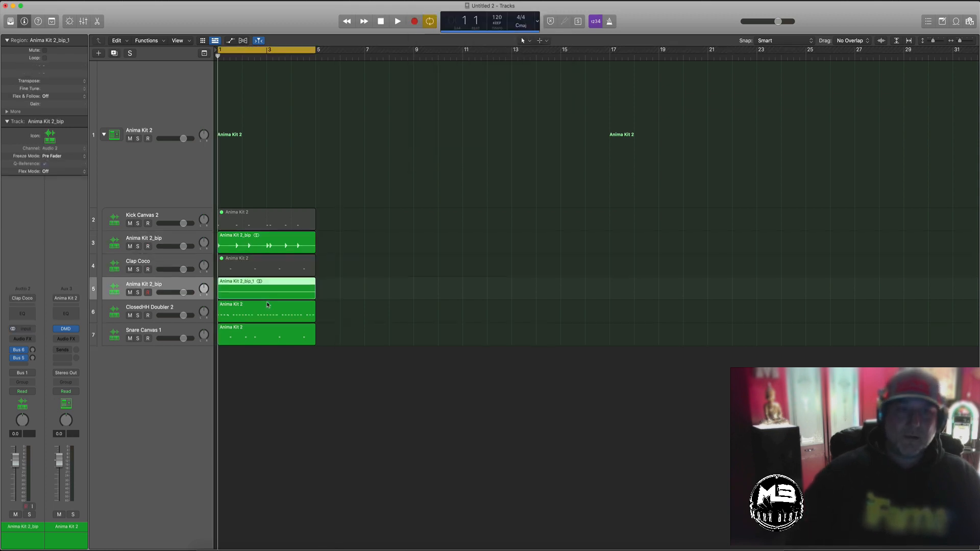
# Step: Bounce the ClosedHH Doubler 2 and Snare Canvas 1 MIDI regions in place to new tracks, muting the source regions
pyautogui.click(250, 311)
pyautogui.hotkey('ctrl', 'b')
pyautogui.press('Return')
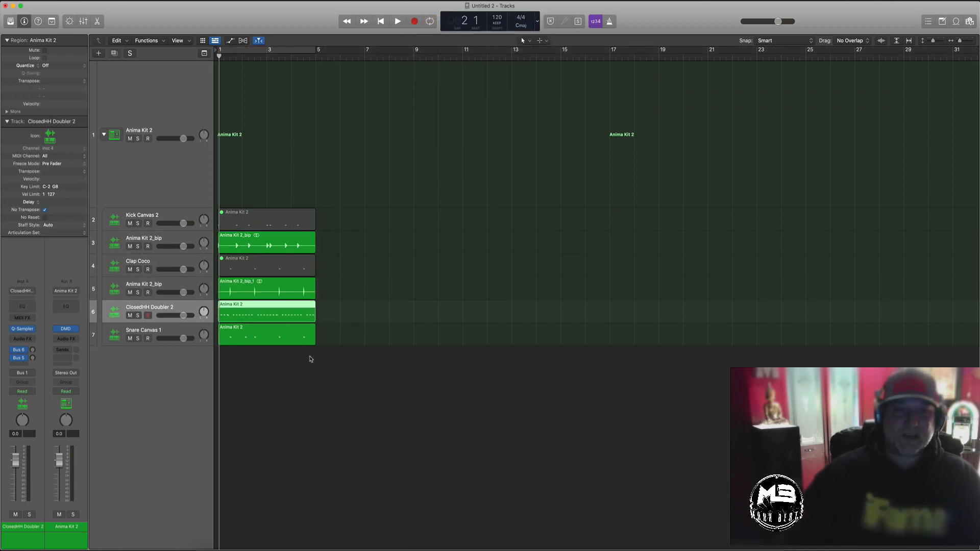
pyautogui.click(301, 359)
pyautogui.hotkey('ctrl', 'b')
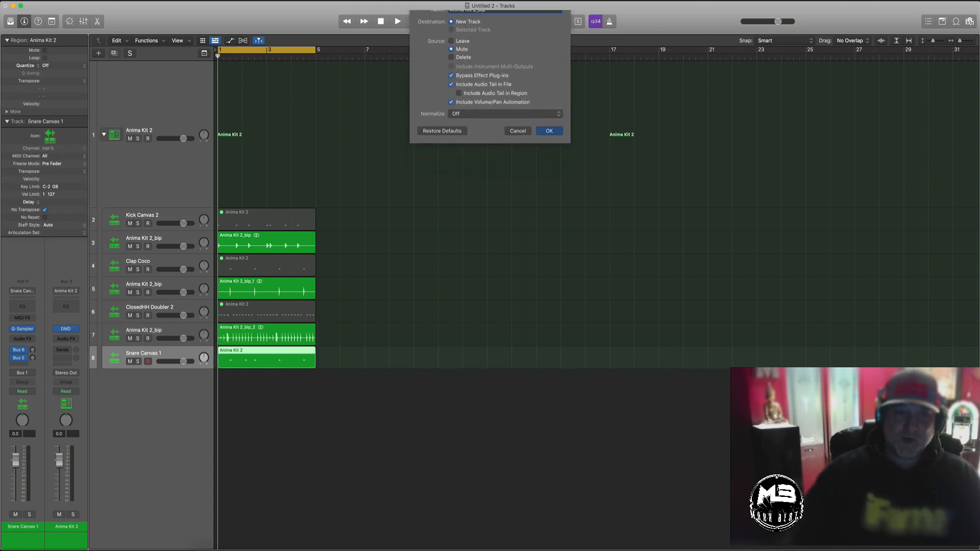
pyautogui.press('Return')
# Step: Select the bounced ClosedHH Doubler 2 audio track and enlarge the four-bar section to examine the bounced waveforms
pyautogui.click(172, 330)
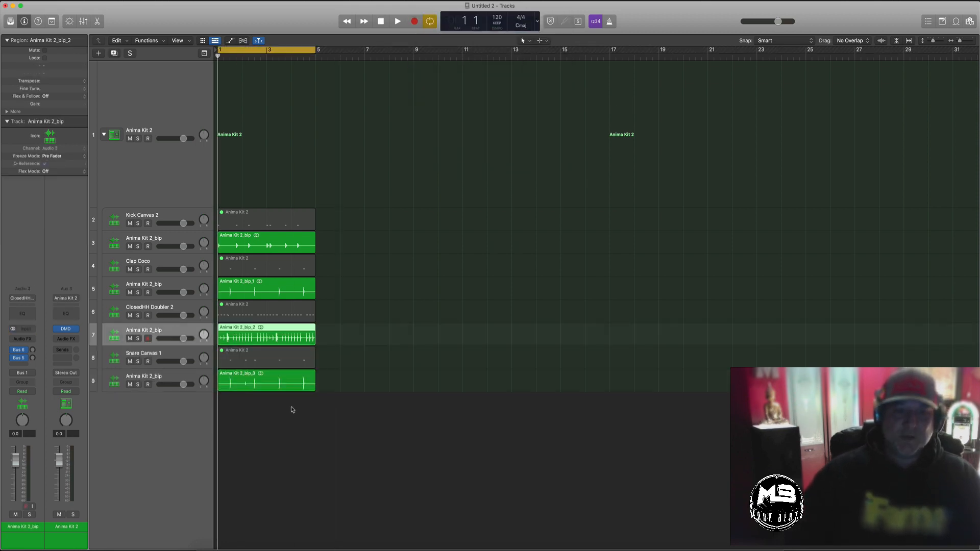
pyautogui.press('super+Down')
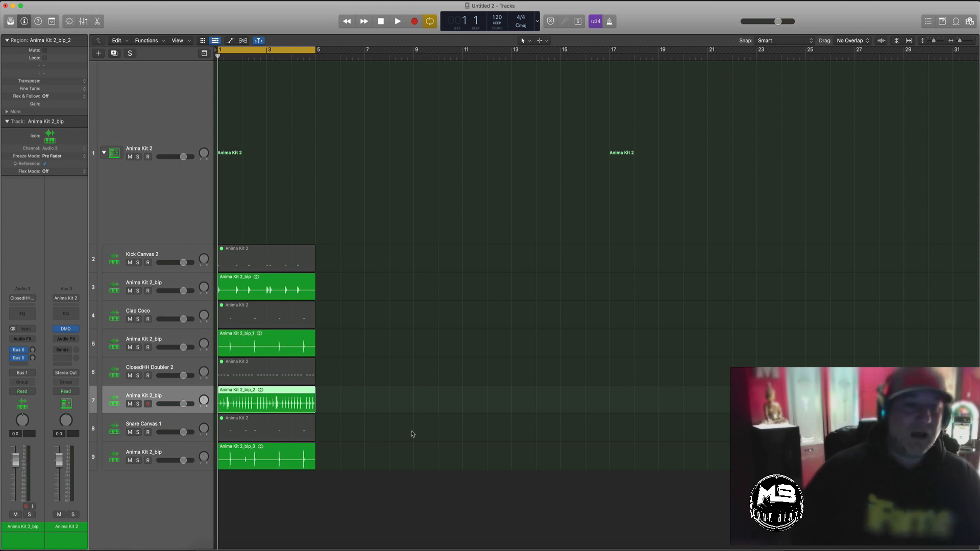
pyautogui.scroll(1, 412, 433)
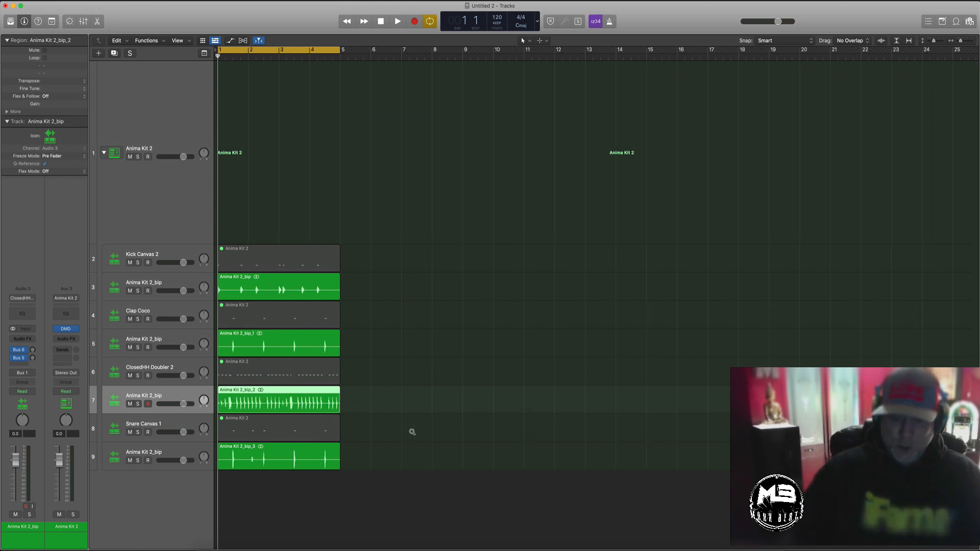
pyautogui.scroll(3, 412, 432)
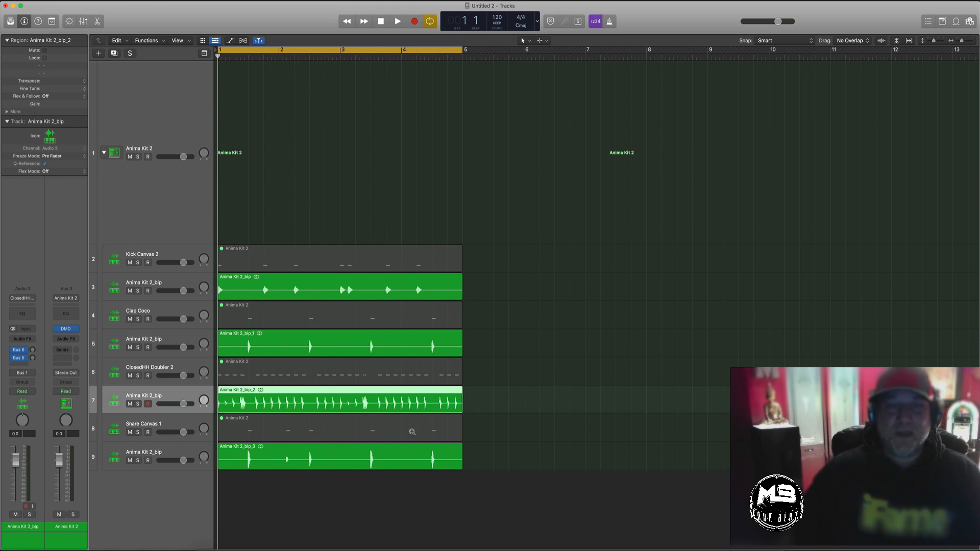